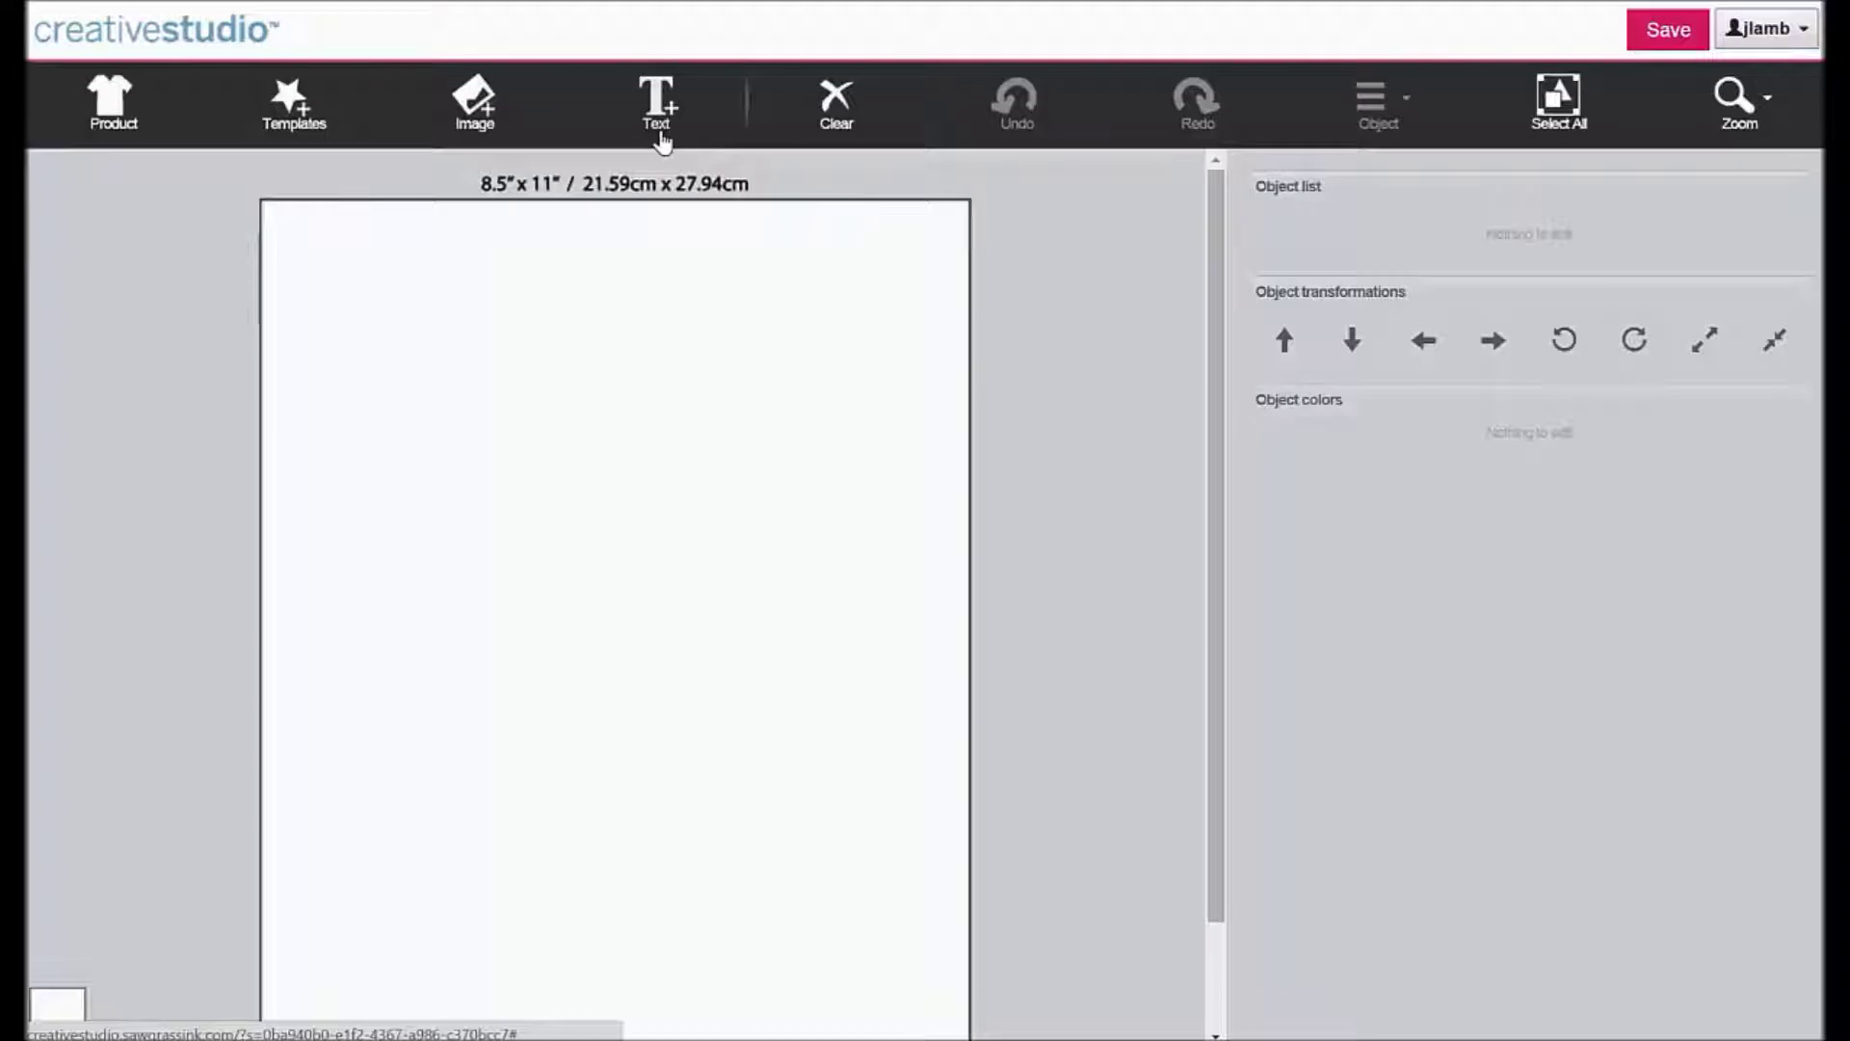
- Add a text object and replace its 'Sample text' wording with 'NEW TEXT'
{"action": "left_click", "coordinate": [658, 114]}
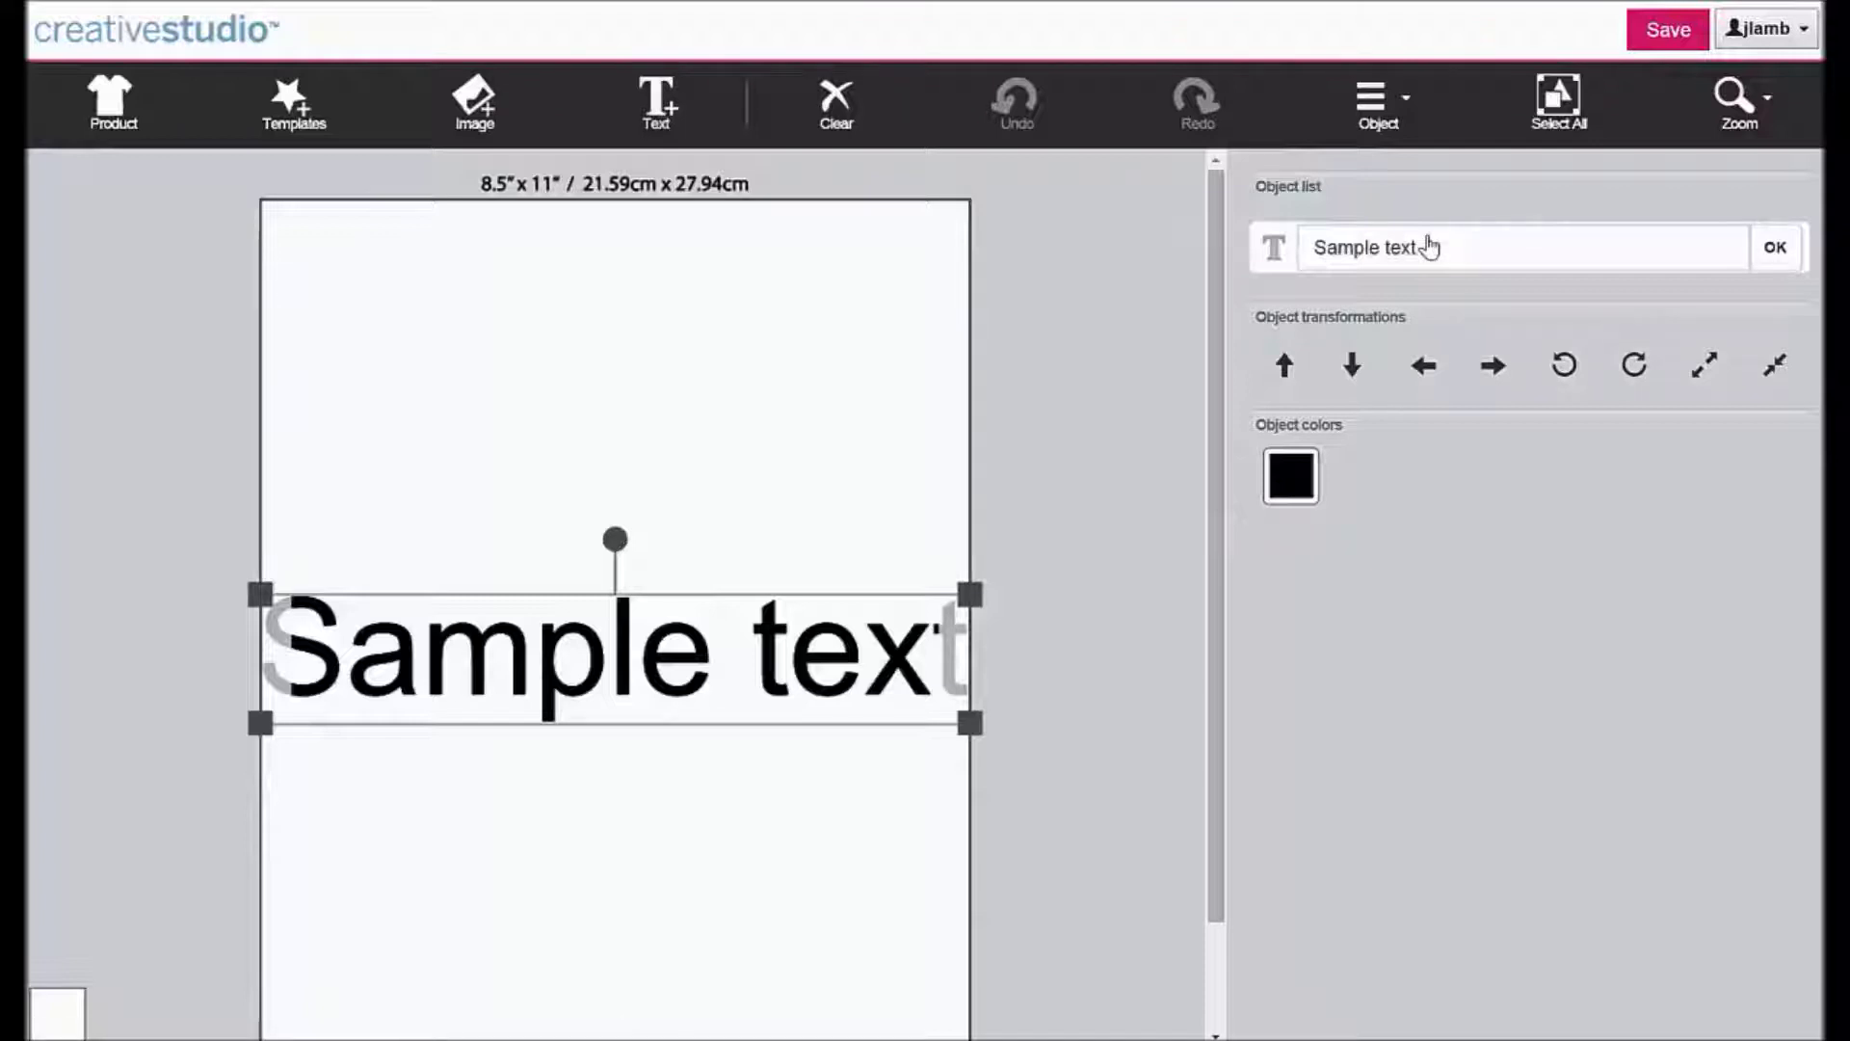
{"action": "left_click_drag", "start_coordinate": [1430, 247], "coordinate": [1305, 256]}
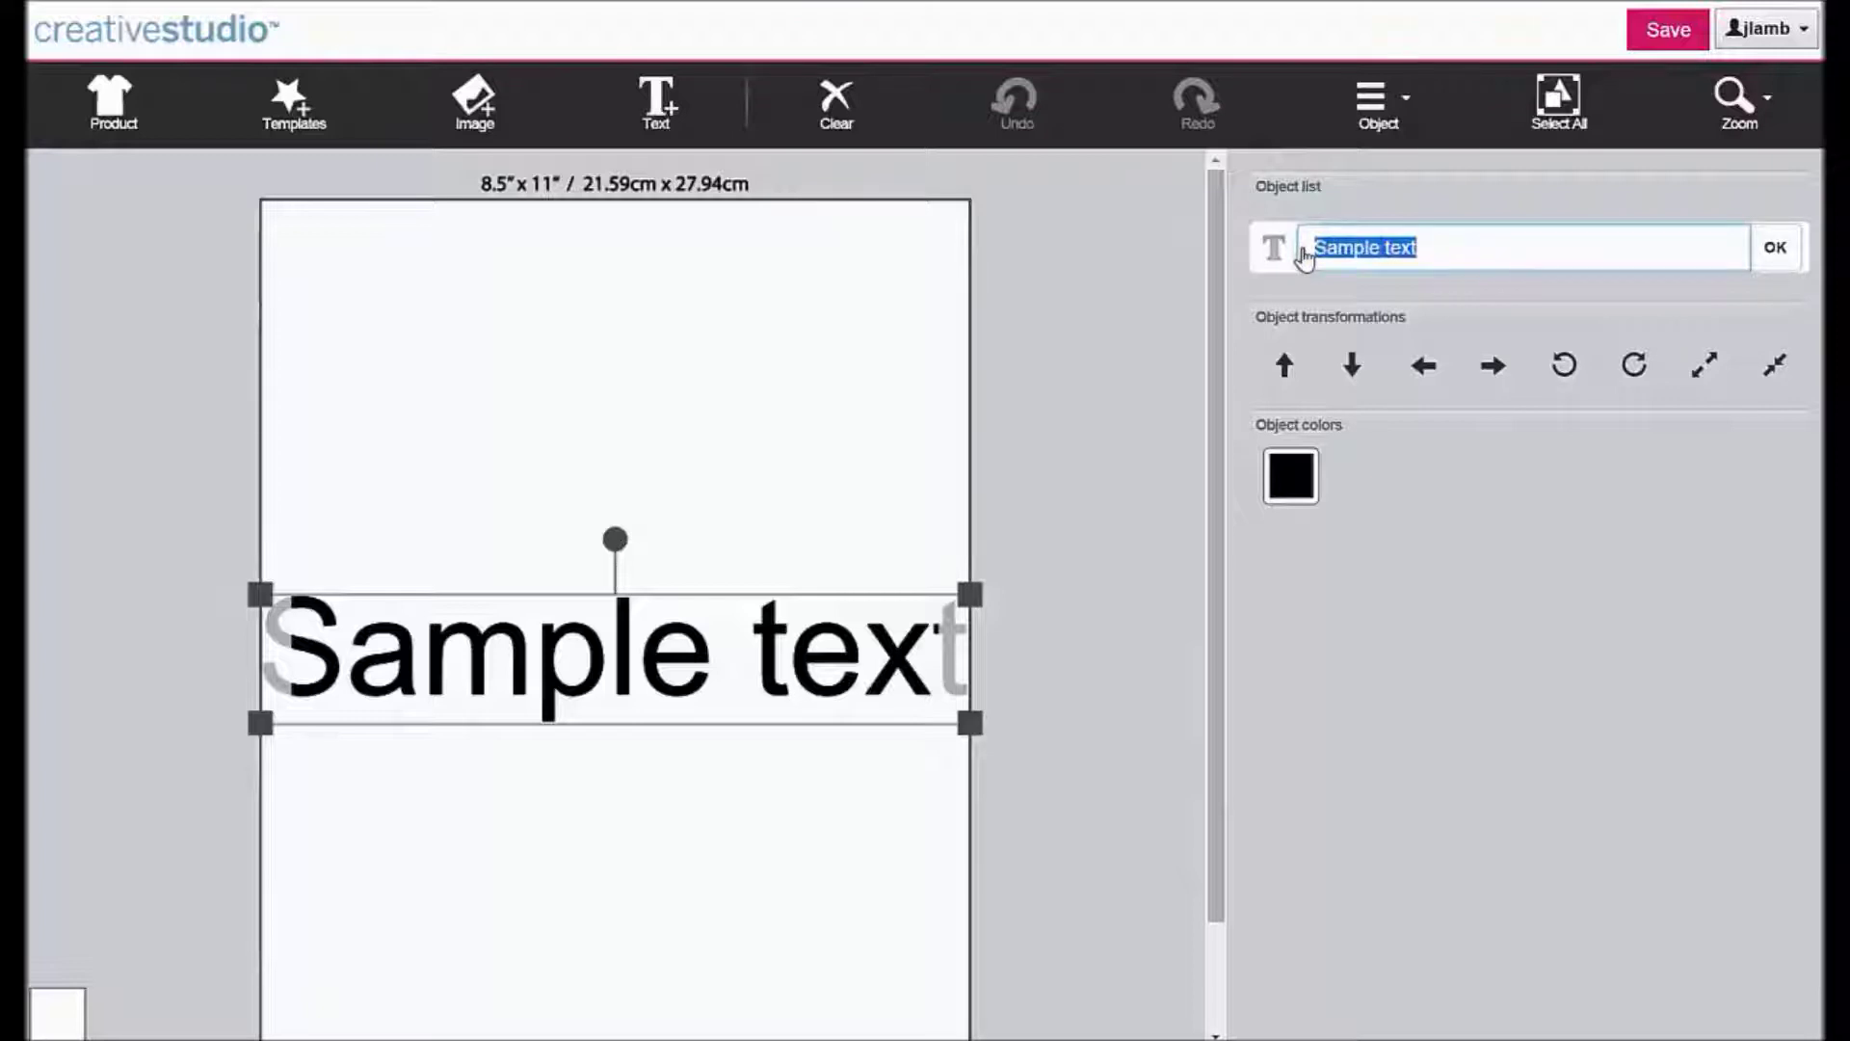
{"action": "type", "text": "NEW TEXT"}
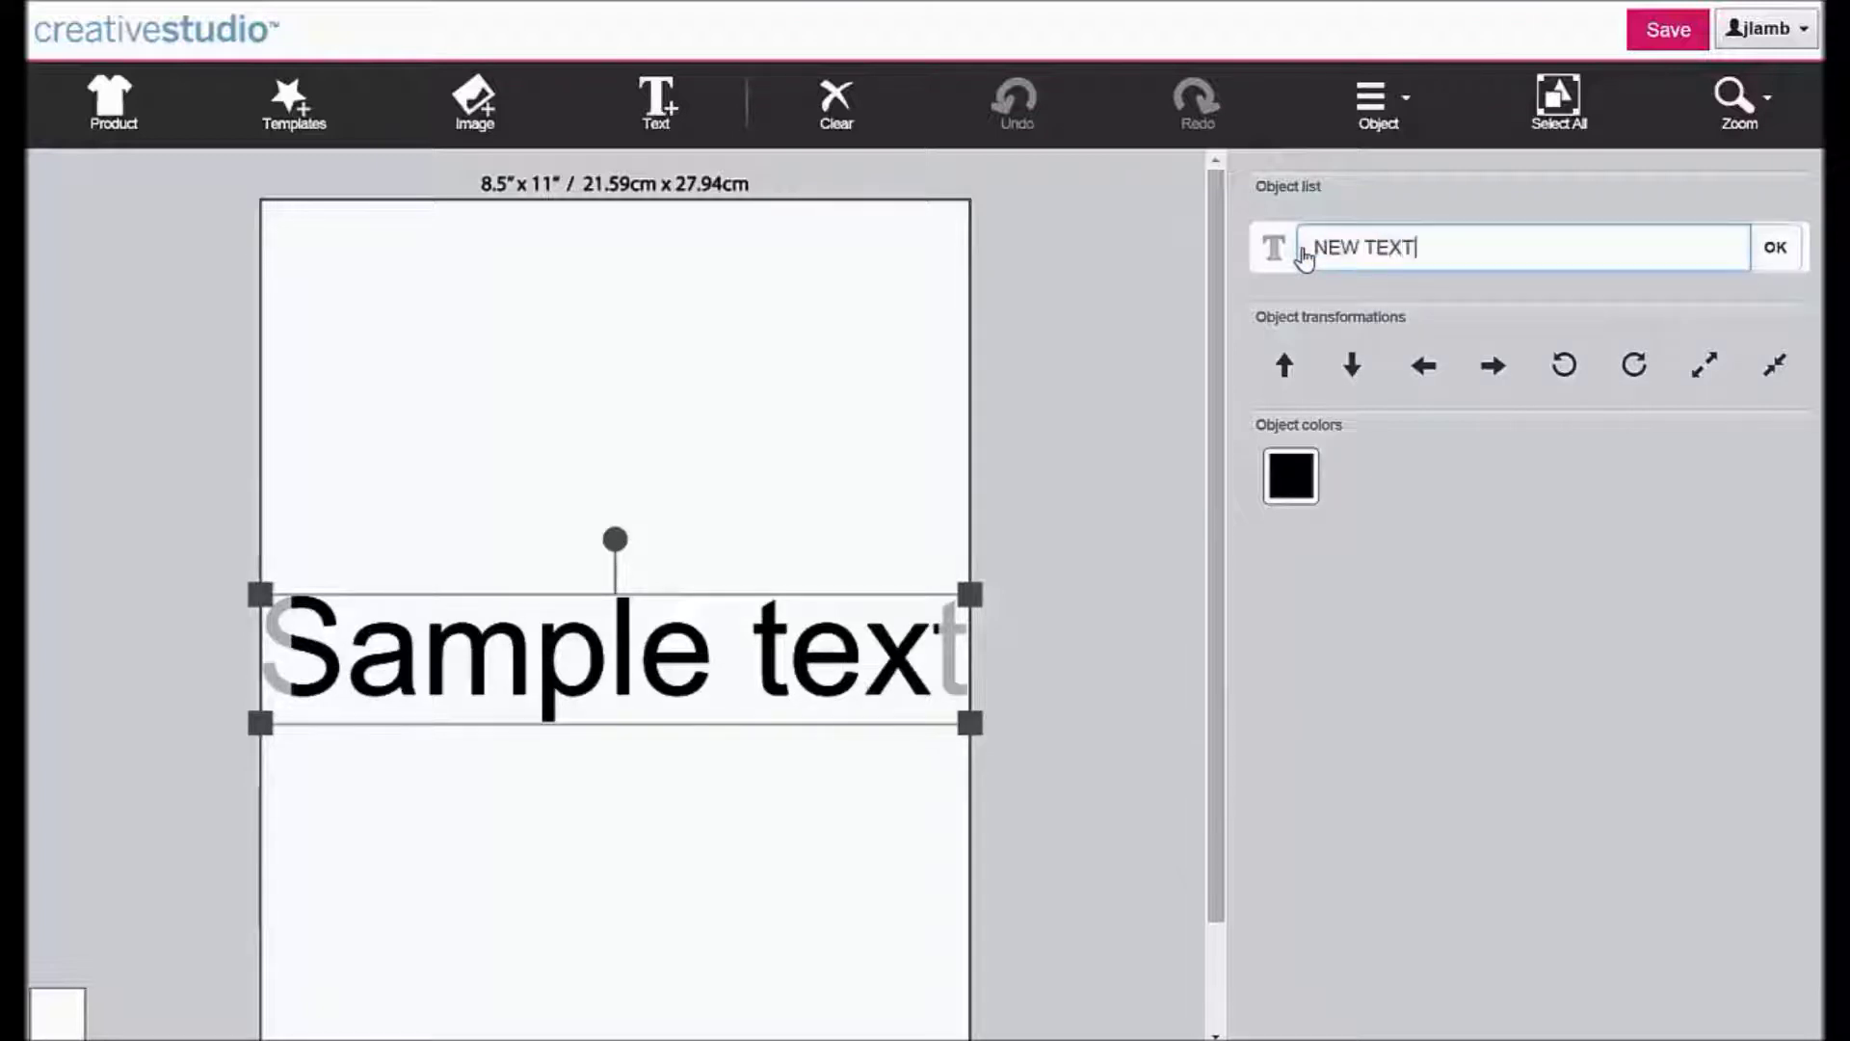
{"action": "left_click", "coordinate": [1776, 247]}
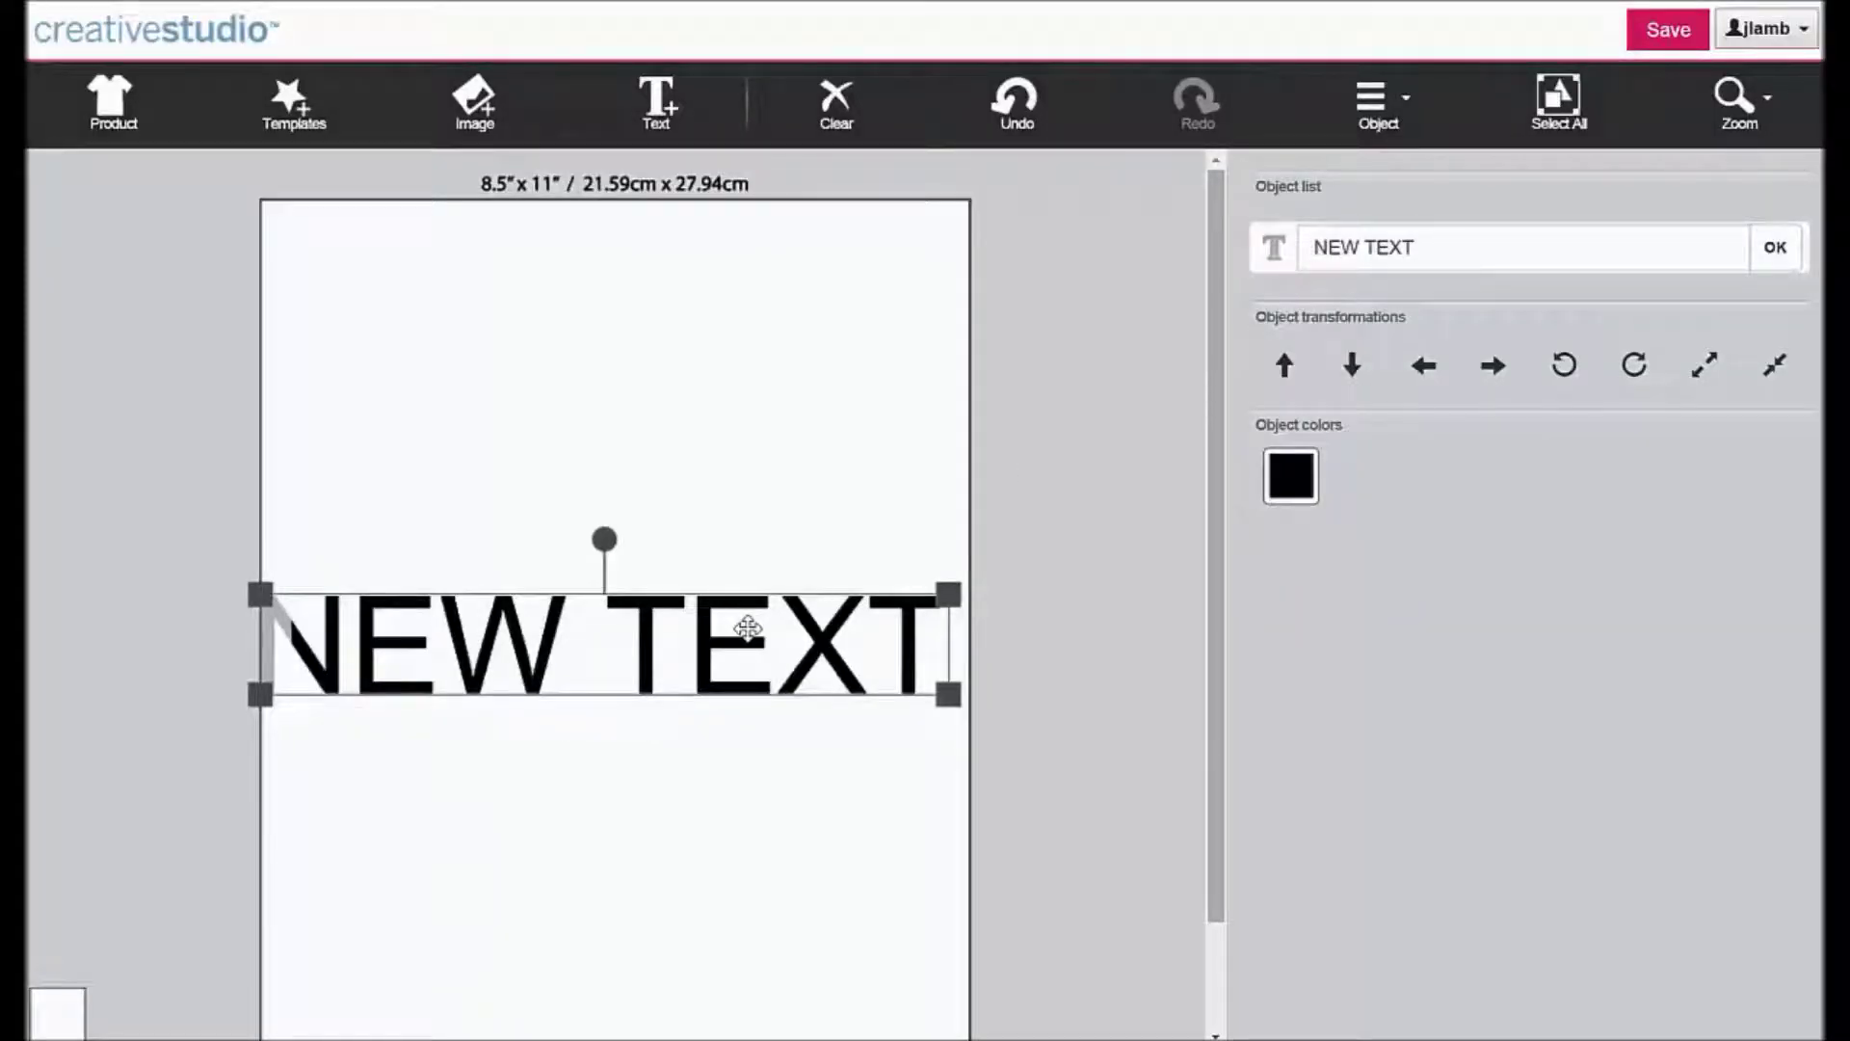
- Move NEW TEXT higher and shrink it, undoing a trial clockwise rotation
{"action": "mouse_move", "coordinate": [714, 650]}
{"action": "left_mouse_down"}
{"action": "mouse_move", "coordinate": [726, 477]}
{"action": "mouse_move", "coordinate": [738, 623]}
{"action": "left_mouse_up"}
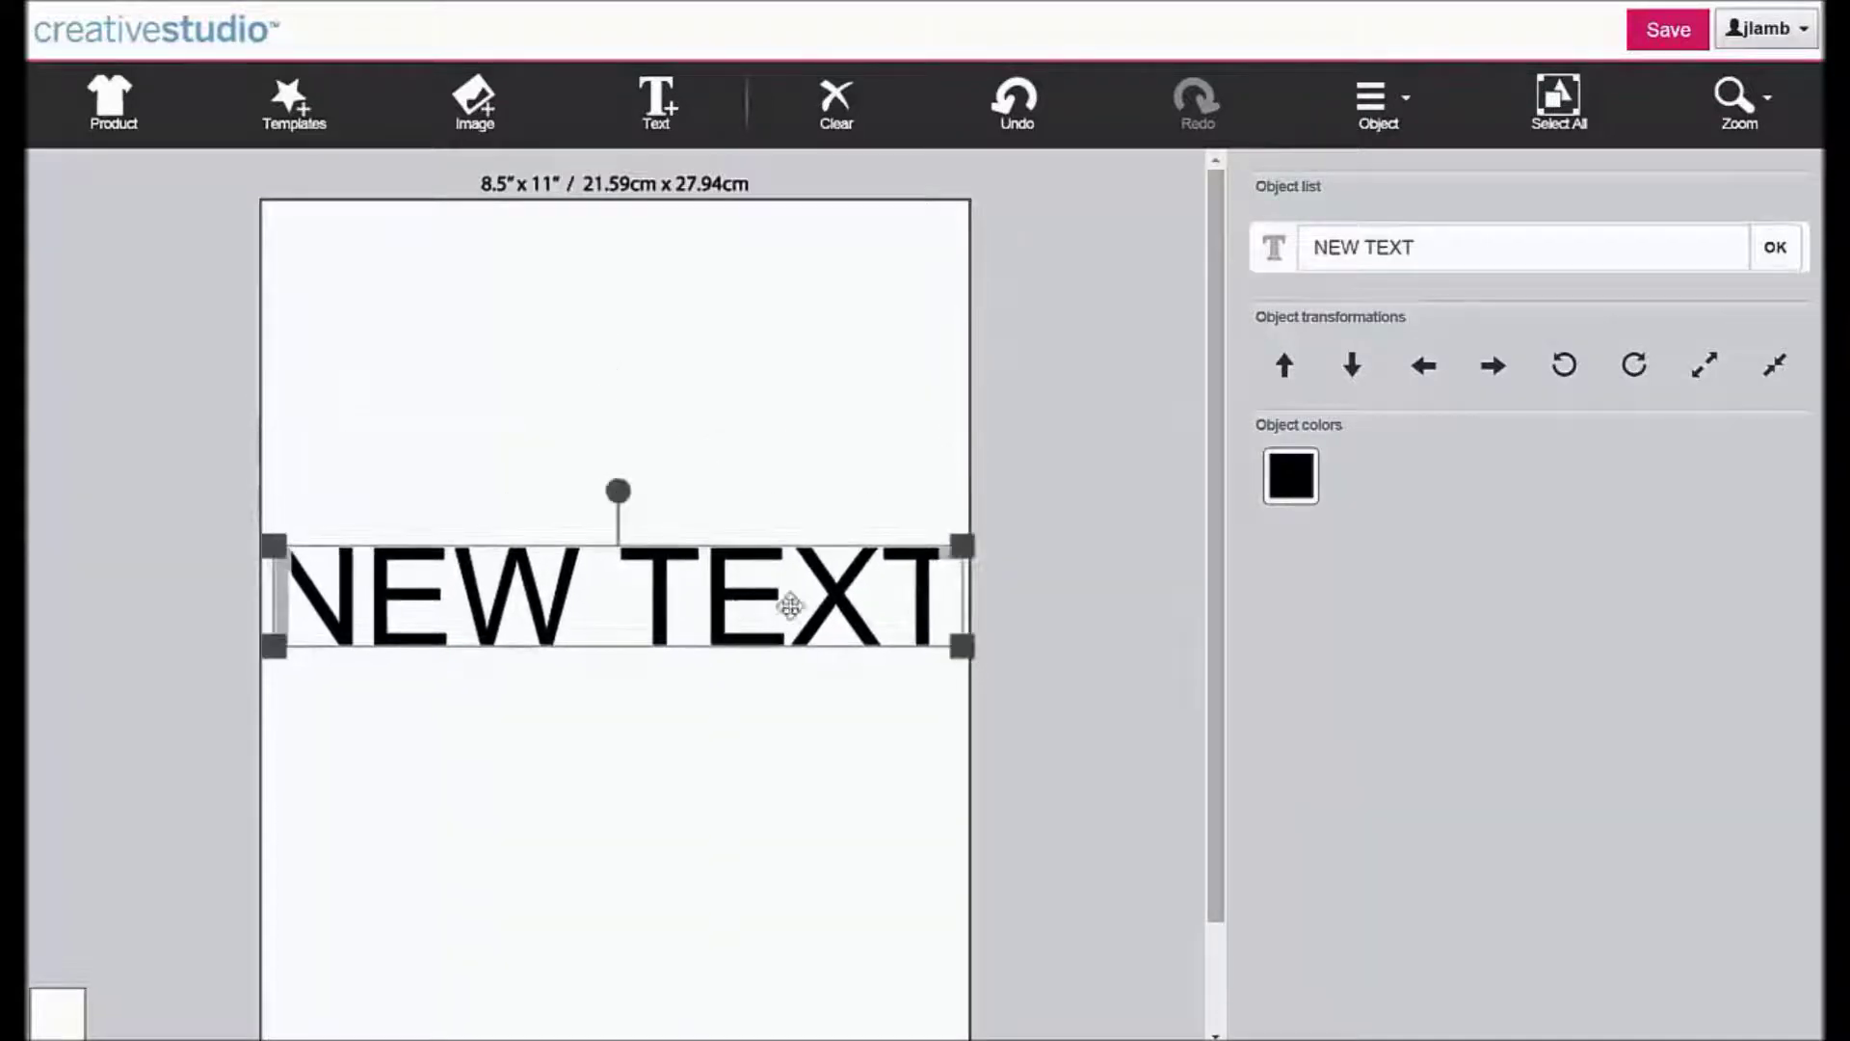
{"action": "left_click_drag", "start_coordinate": [961, 549], "coordinate": [882, 590]}
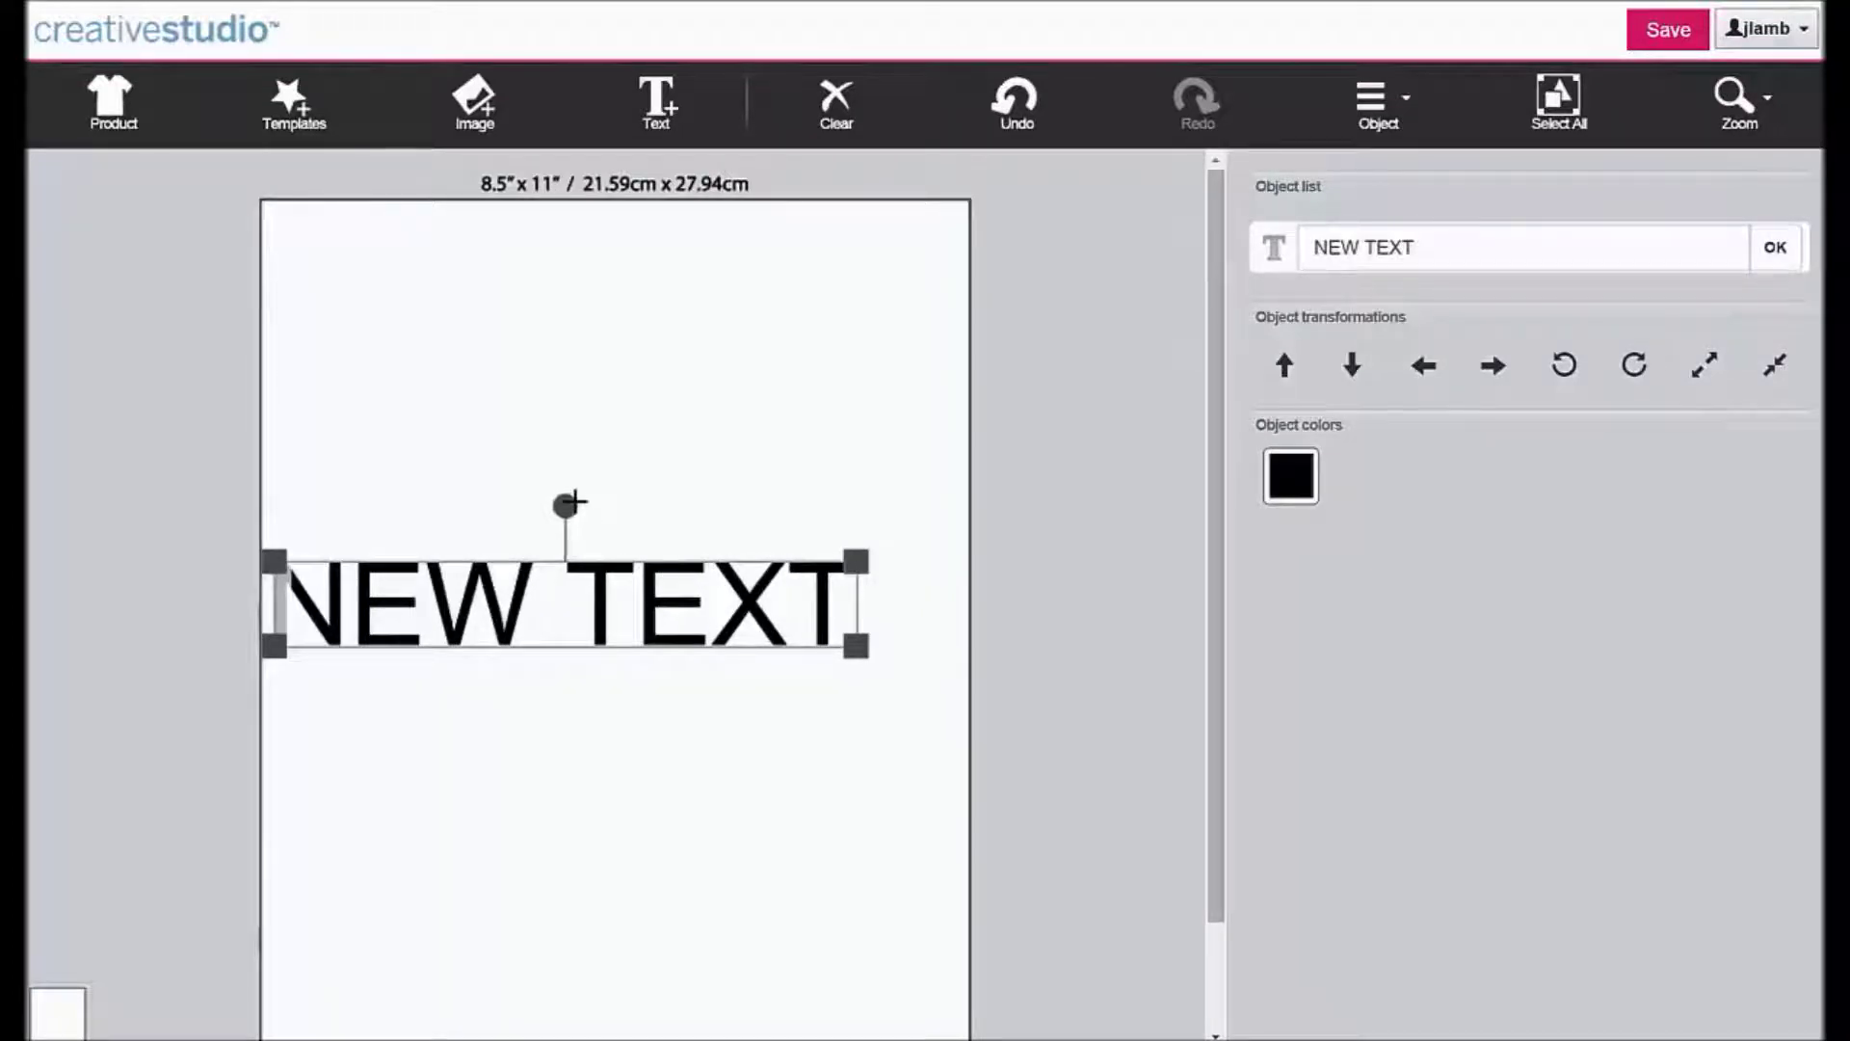
{"action": "mouse_move", "coordinate": [567, 503]}
{"action": "left_mouse_down"}
{"action": "mouse_move", "coordinate": [640, 537]}
{"action": "mouse_move", "coordinate": [522, 554]}
{"action": "mouse_move", "coordinate": [518, 576]}
{"action": "mouse_move", "coordinate": [528, 534]}
{"action": "mouse_move", "coordinate": [568, 508]}
{"action": "left_mouse_up"}
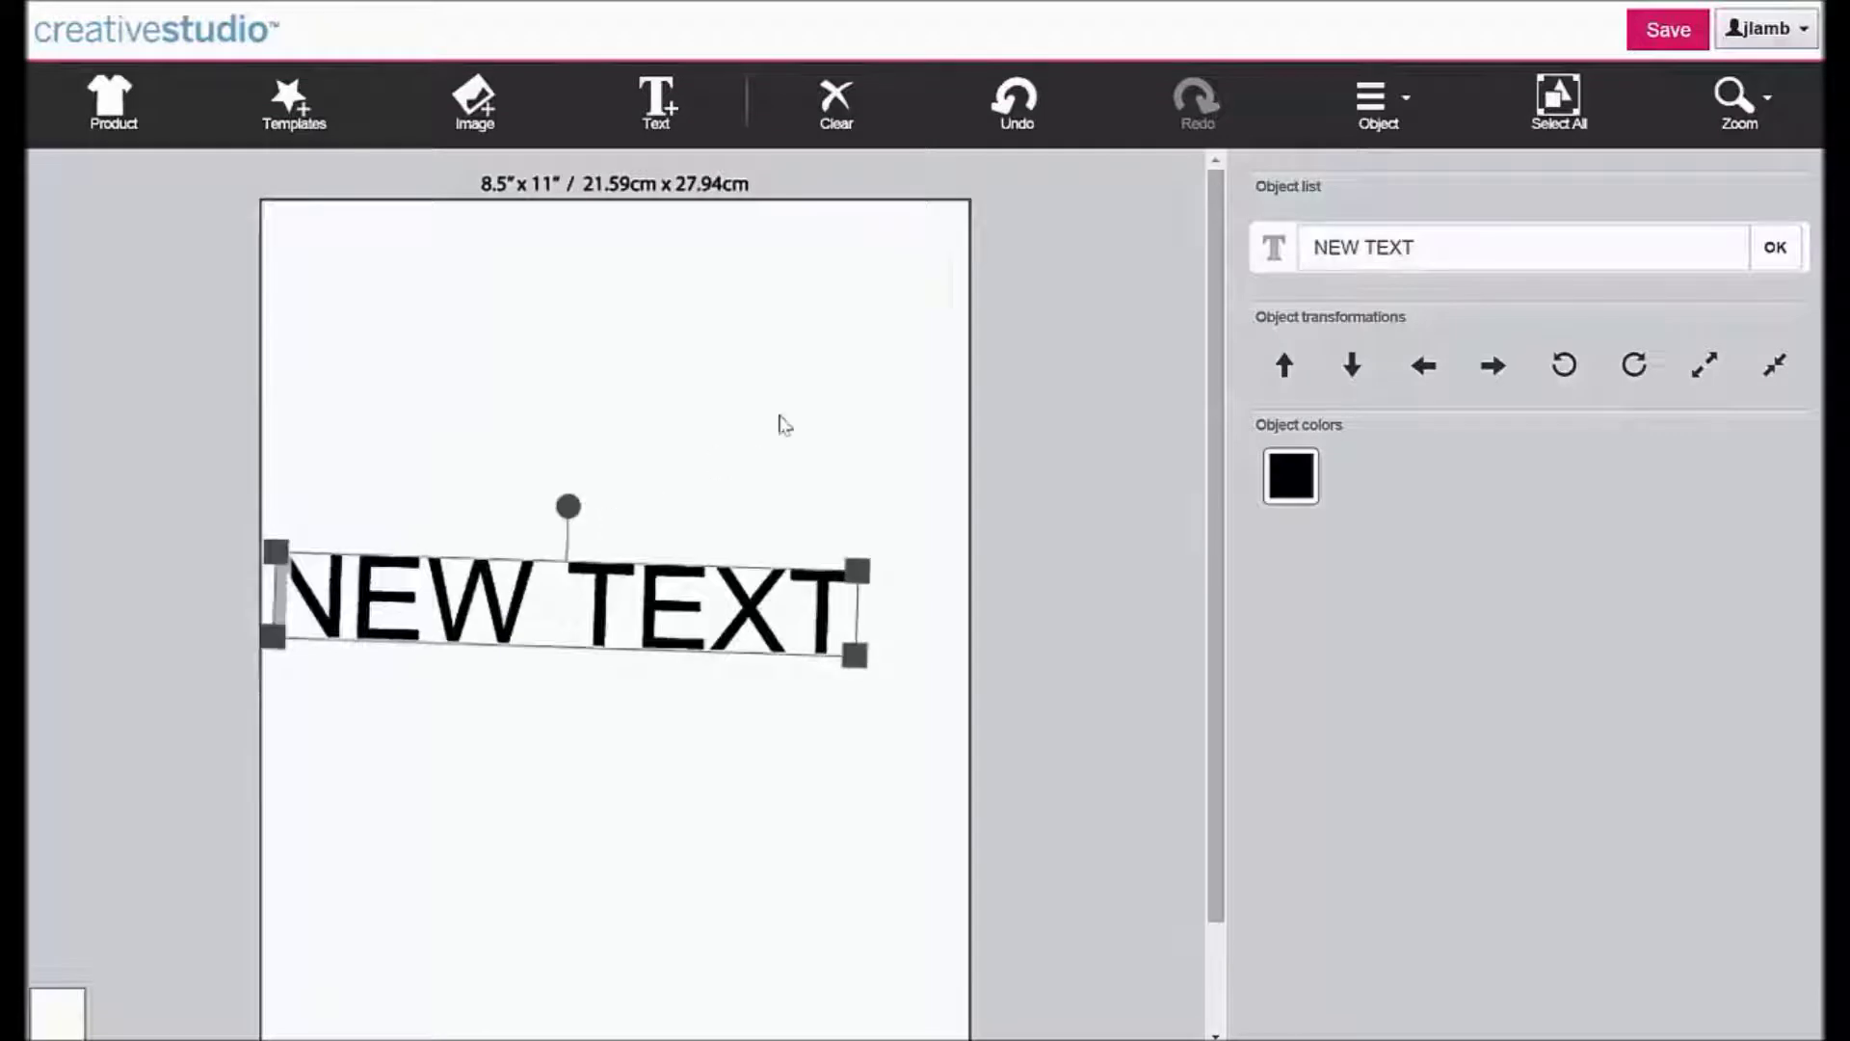
{"action": "left_click", "coordinate": [1017, 99]}
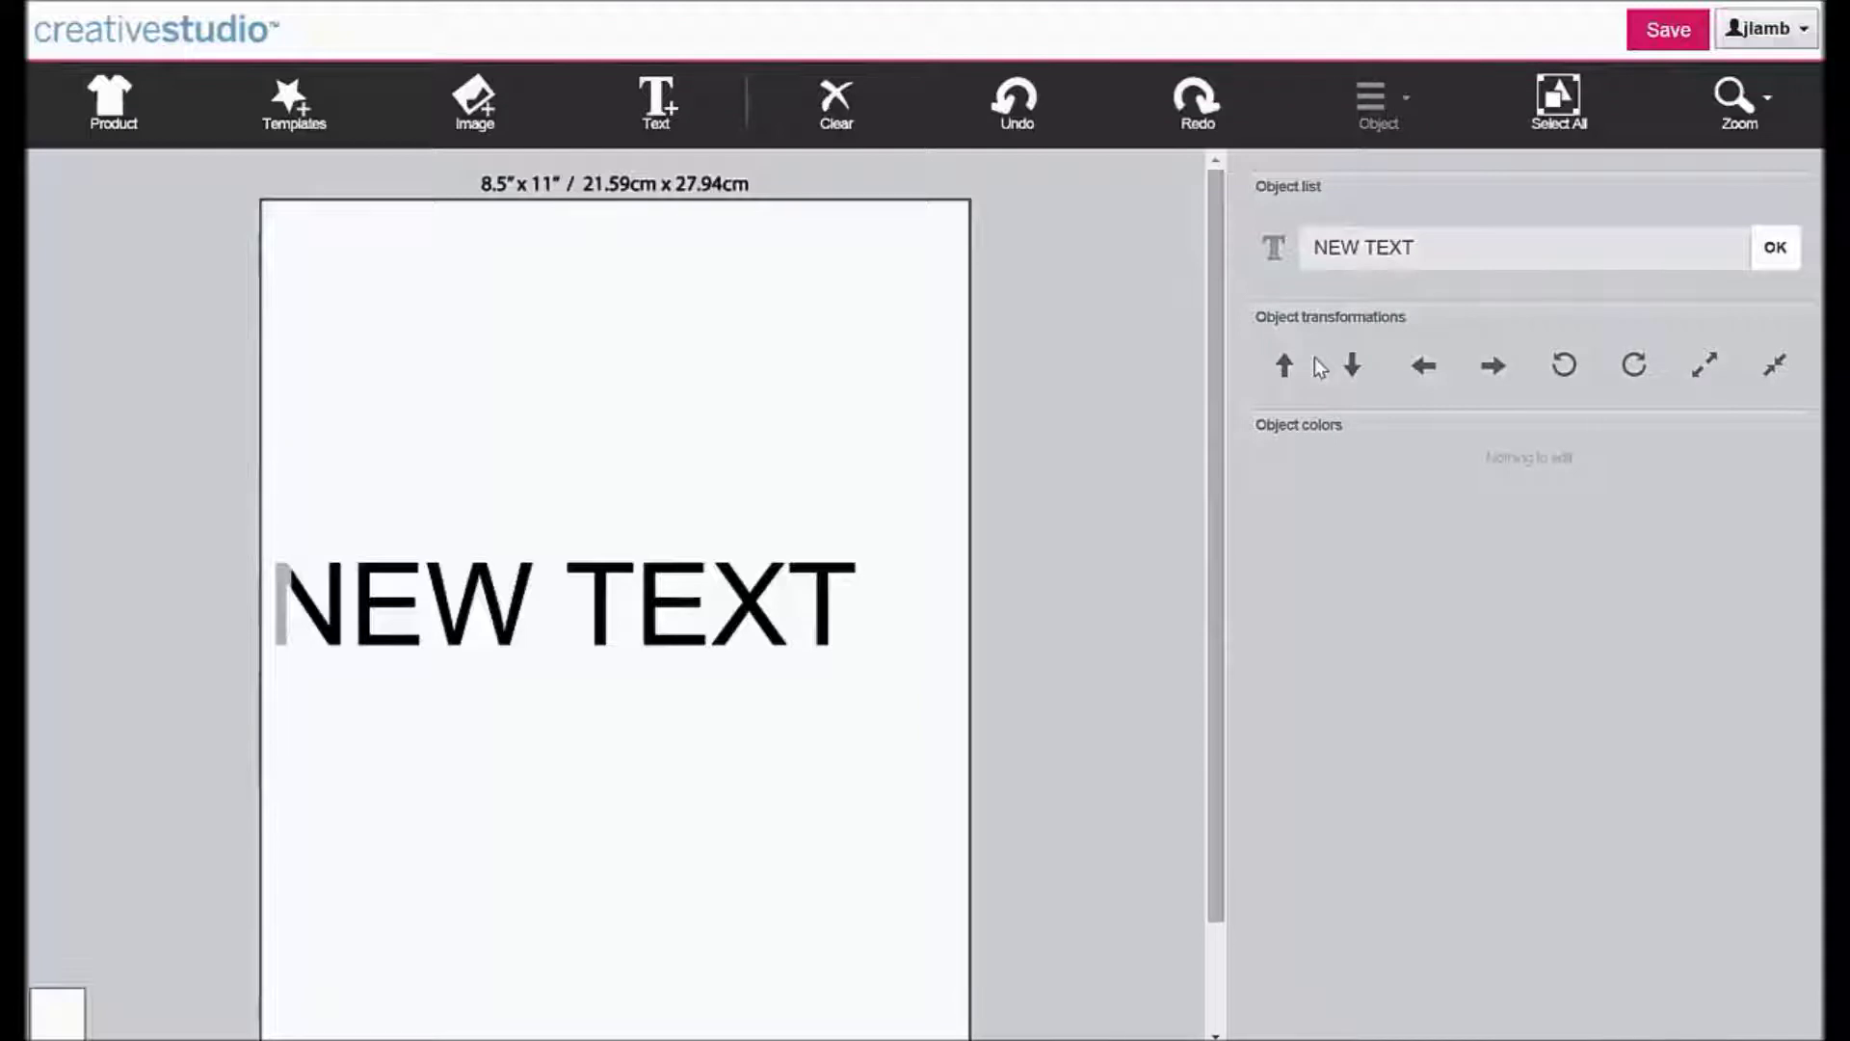
- Select NEW TEXT and nudge it right, down, up and left with the arrow buttons
{"action": "left_click", "coordinate": [767, 579]}
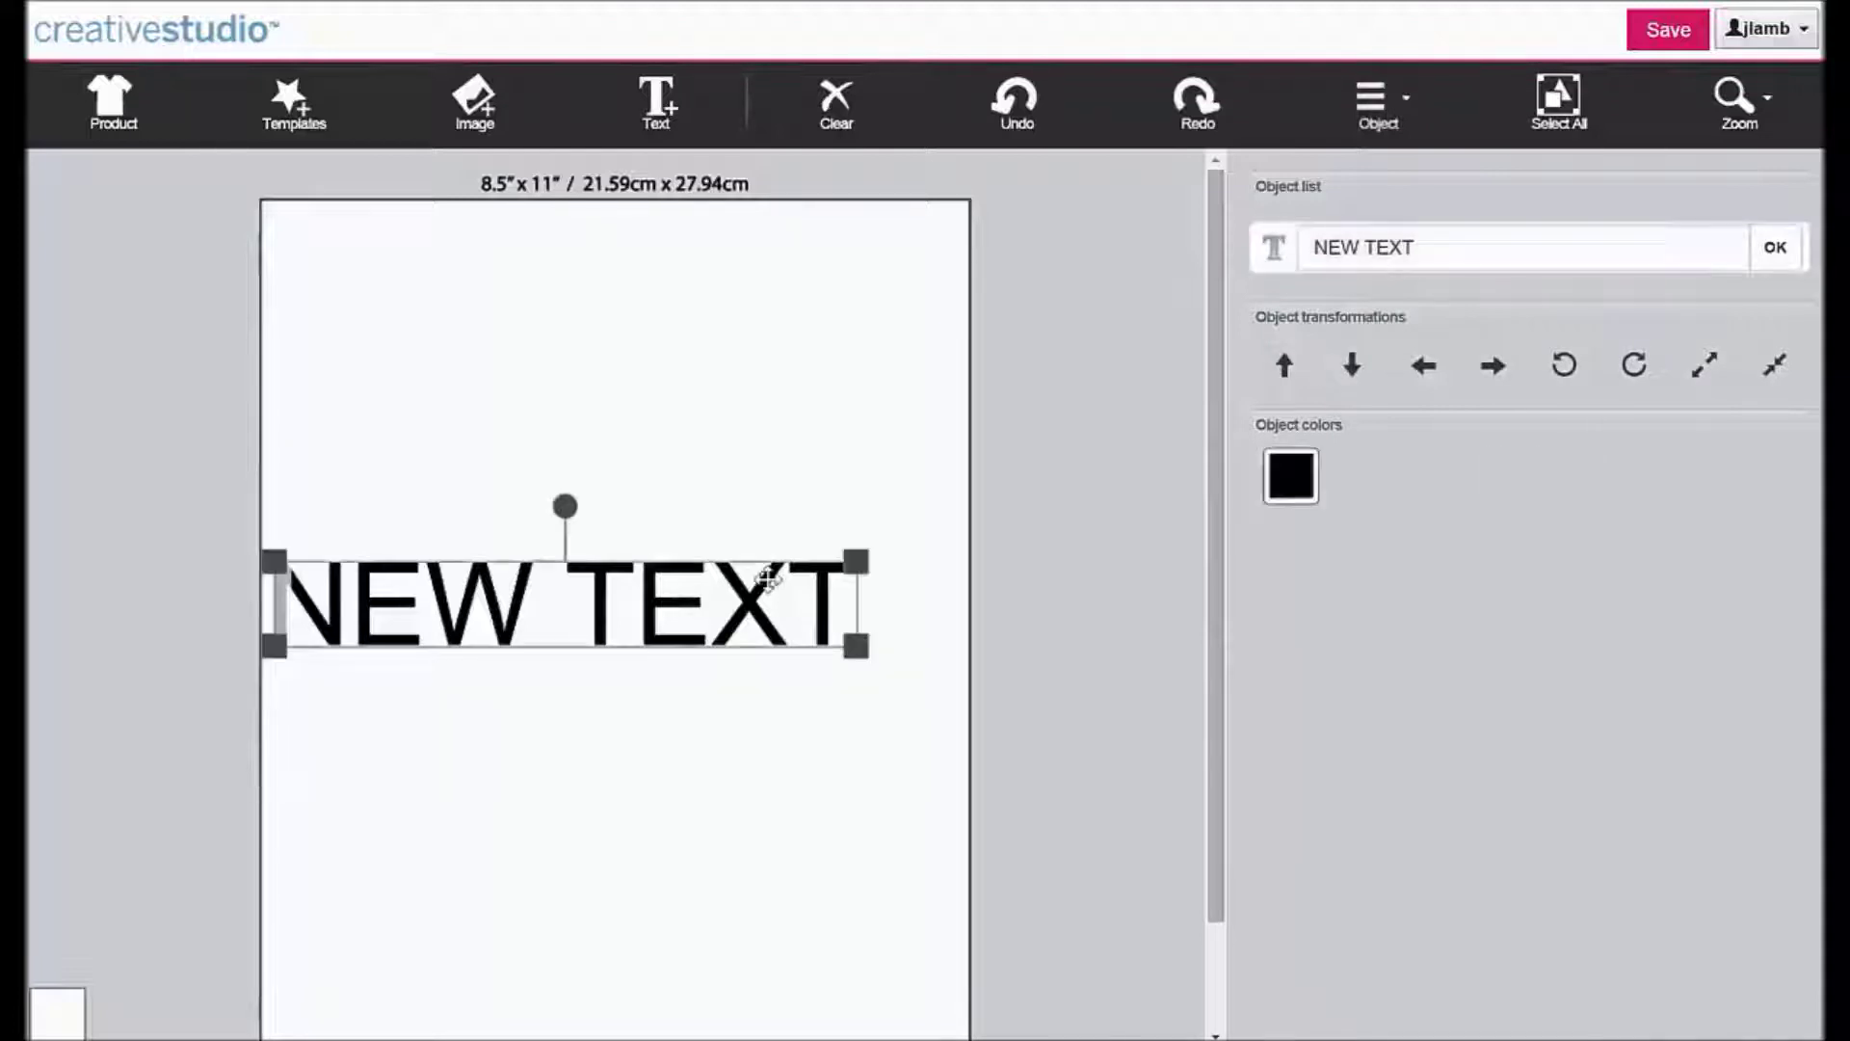
{"action": "left_click", "coordinate": [1497, 370]}
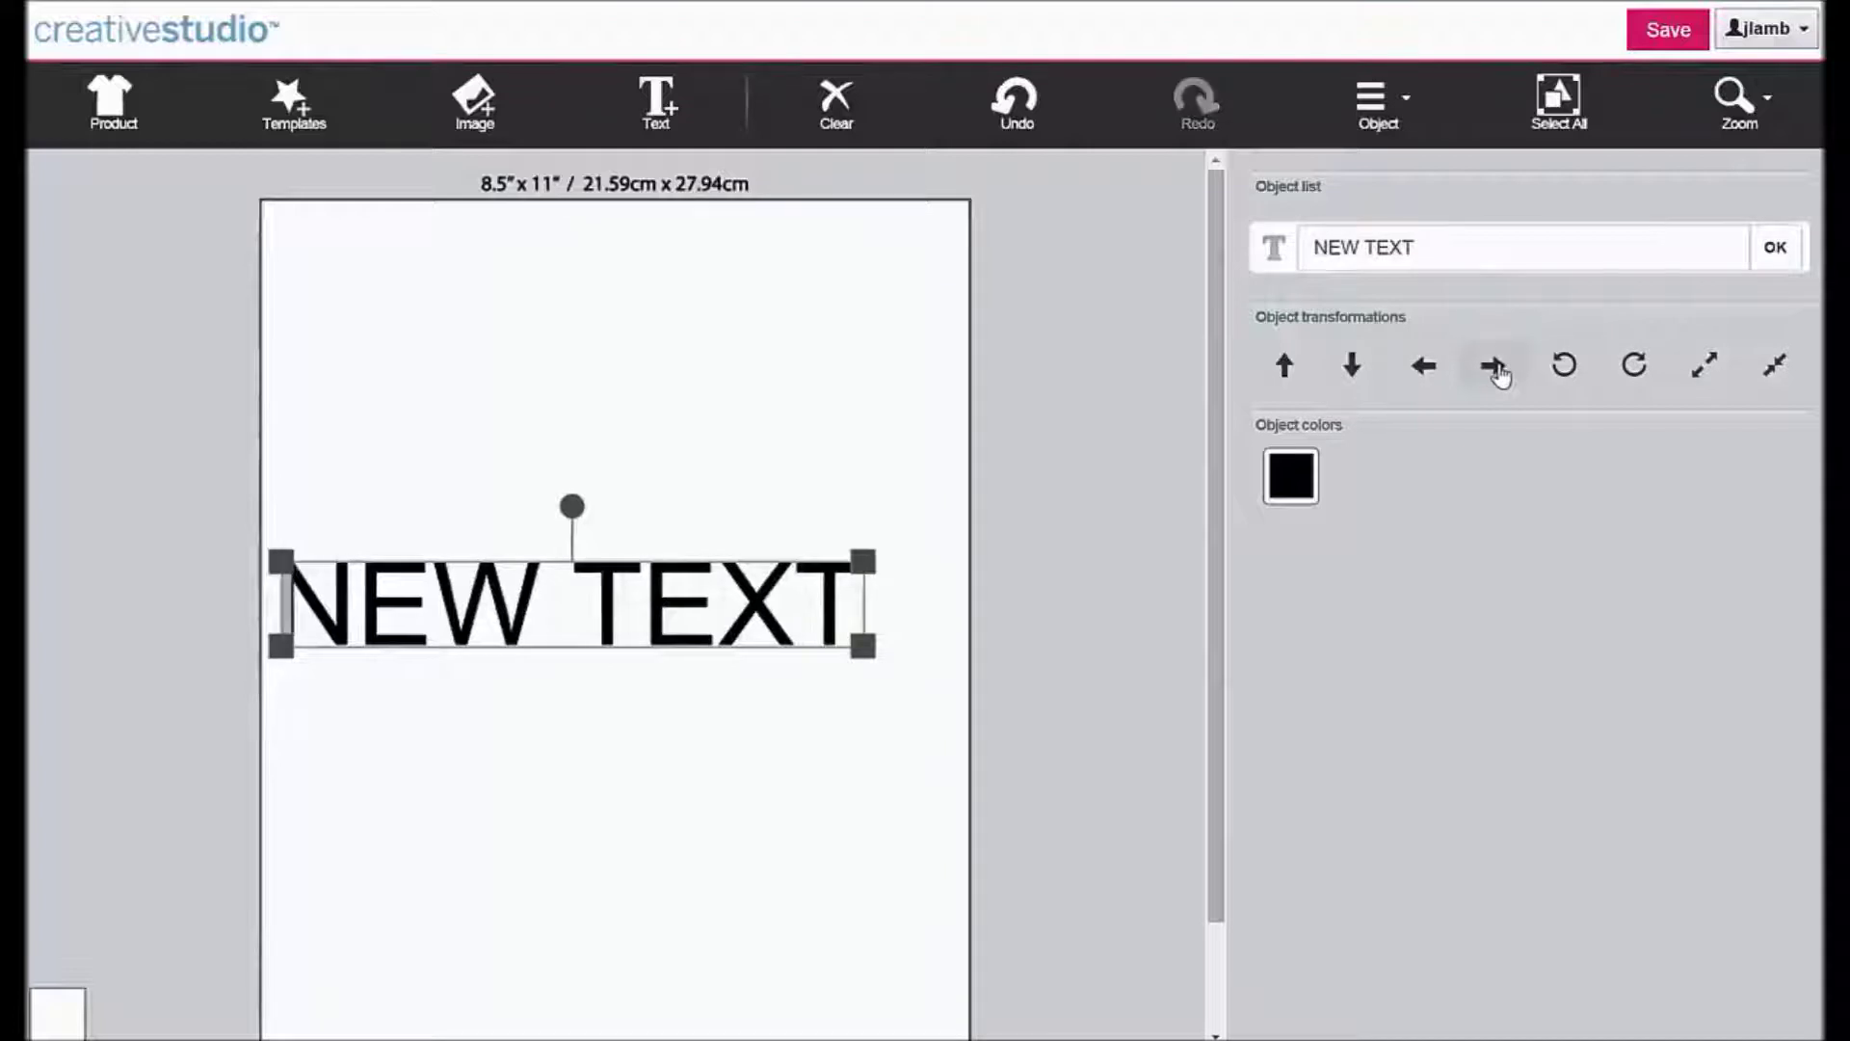
{"action": "left_click", "coordinate": [1497, 370]}
{"action": "left_click", "coordinate": [1497, 370]}
{"action": "left_click", "coordinate": [1497, 371]}
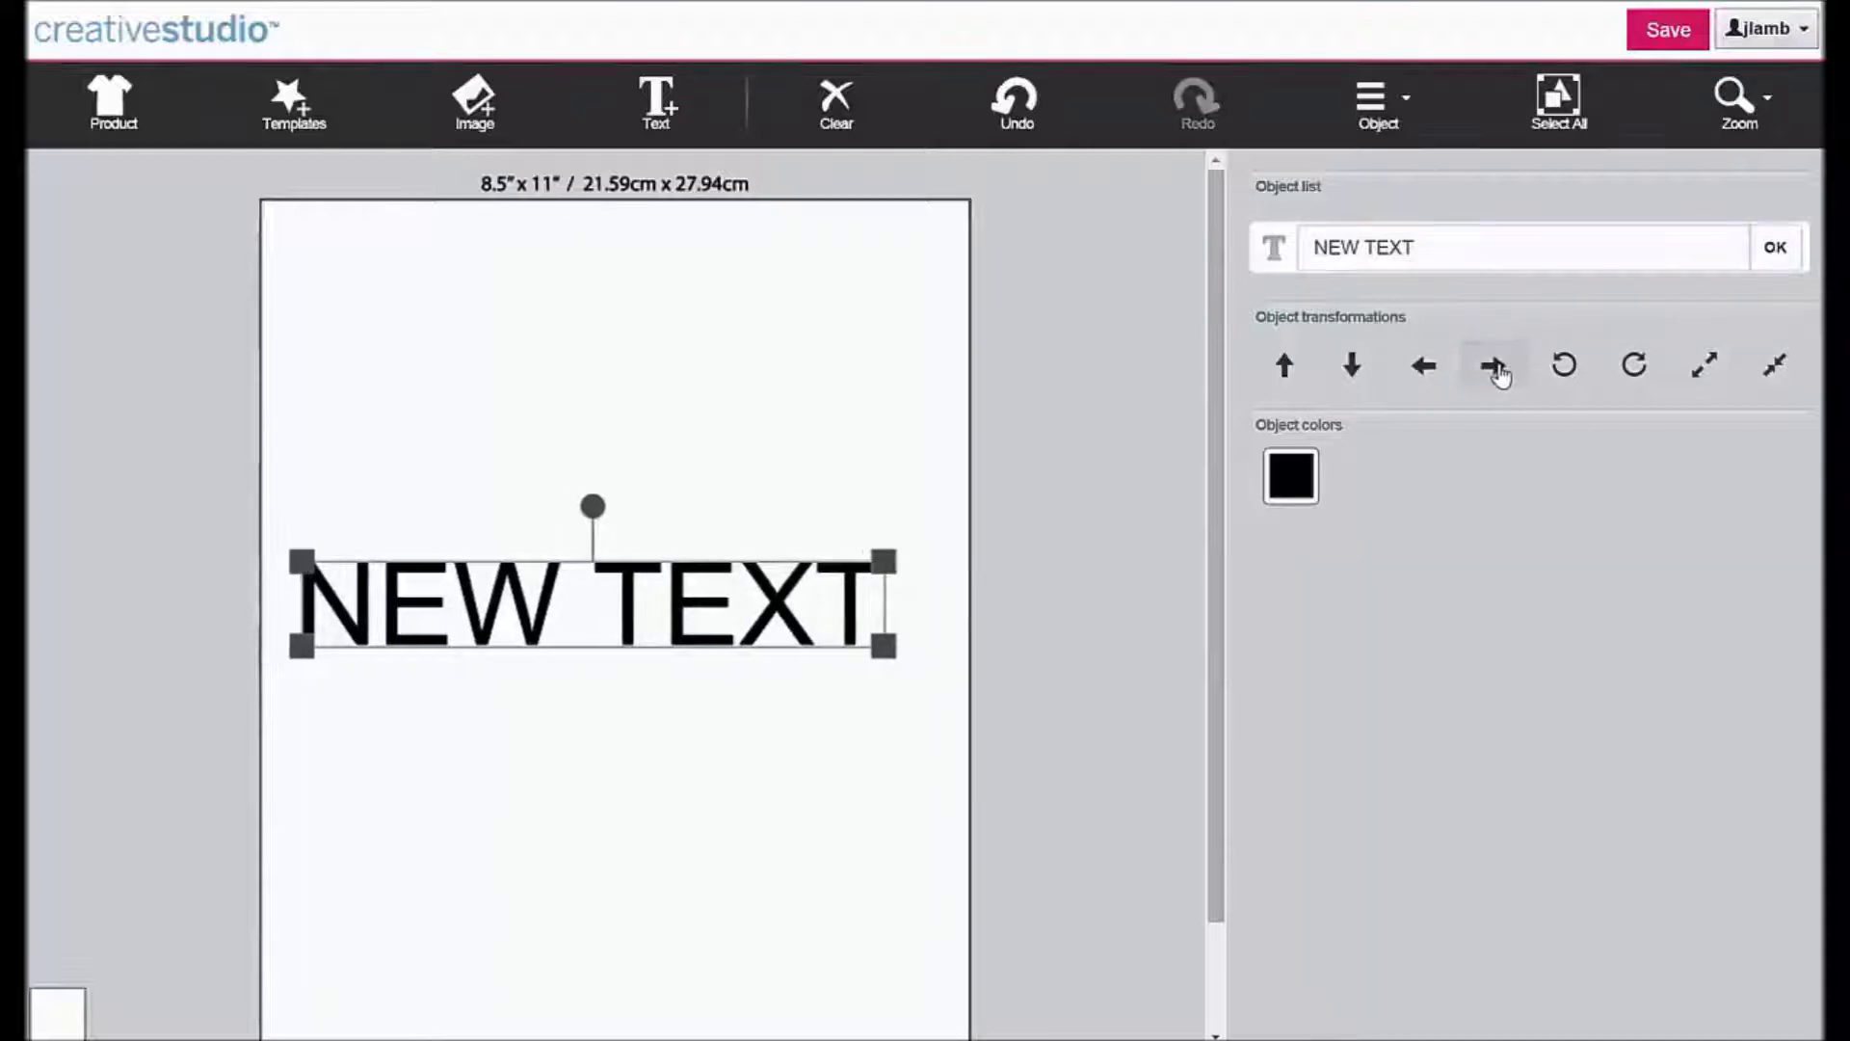
{"action": "left_click", "coordinate": [1351, 368]}
{"action": "left_click", "coordinate": [1350, 369]}
{"action": "left_click", "coordinate": [1292, 374]}
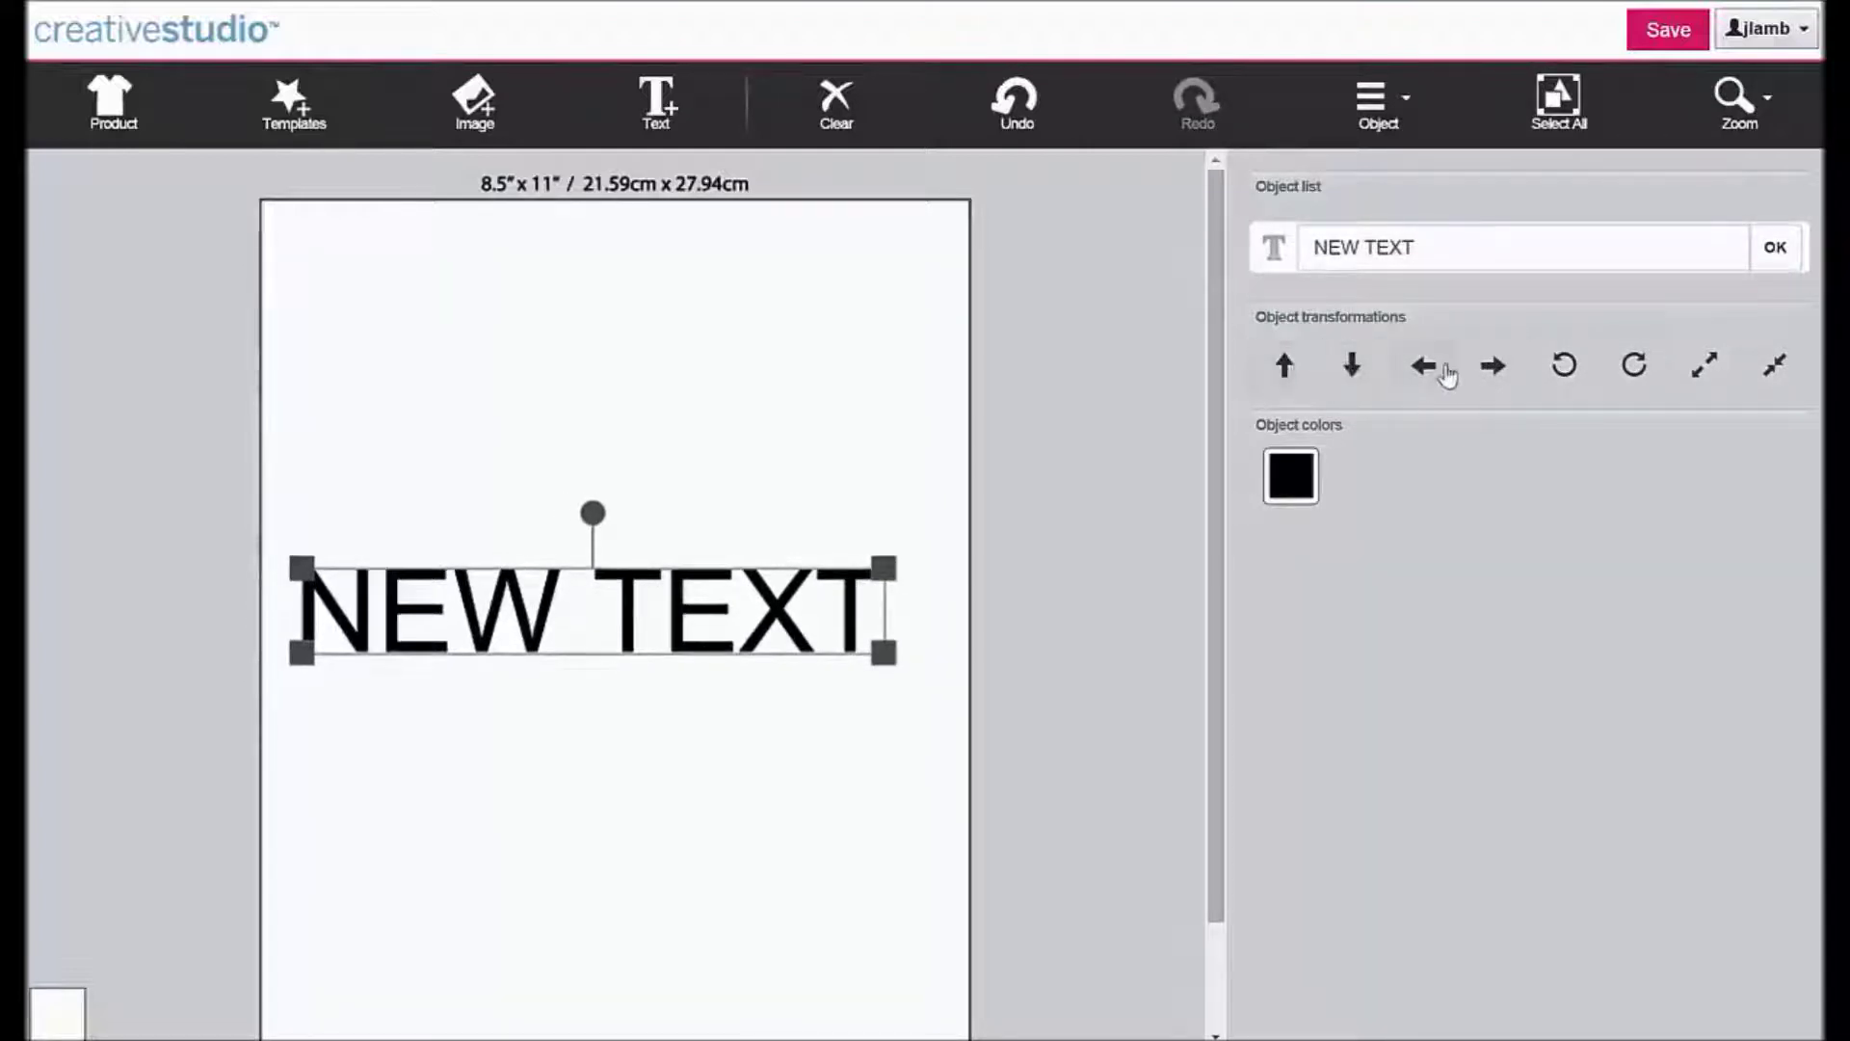
{"action": "left_click", "coordinate": [1430, 370]}
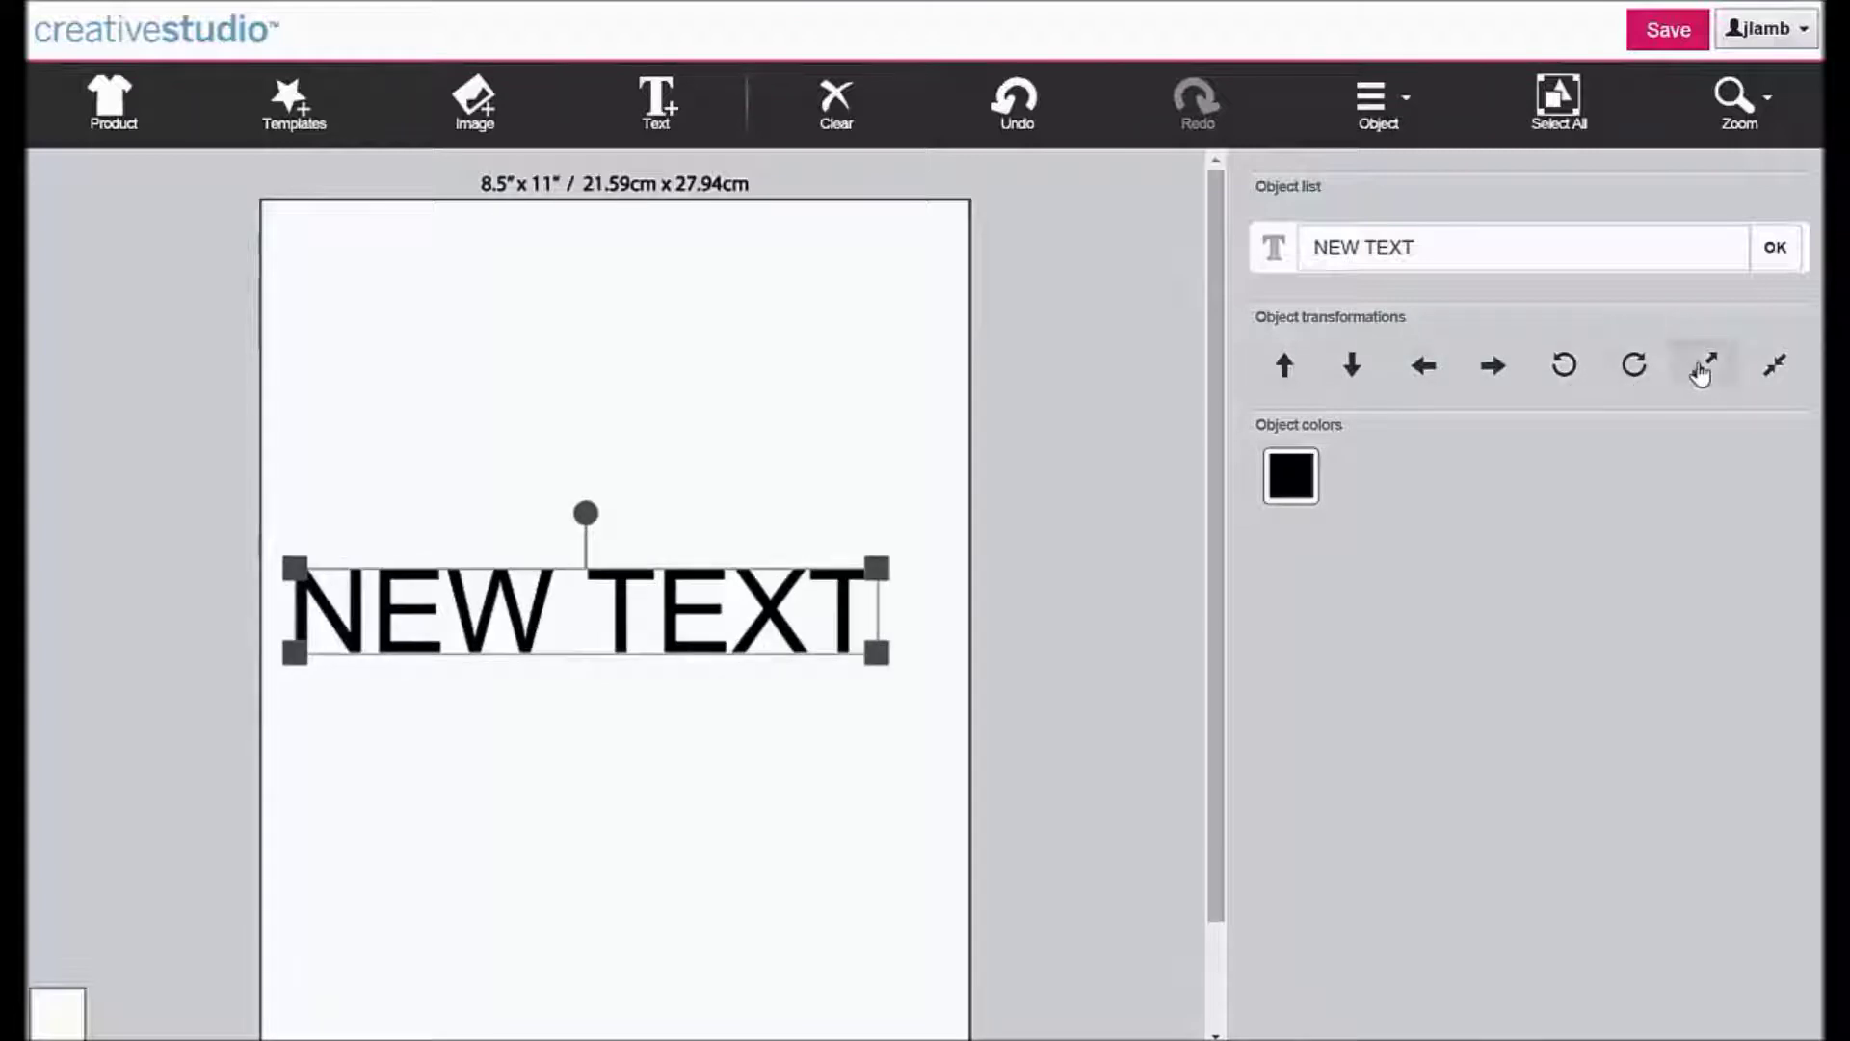
- Enlarge and shrink NEW TEXT one step, then tilt it clockwise and back to level
{"action": "left_click", "coordinate": [1701, 374]}
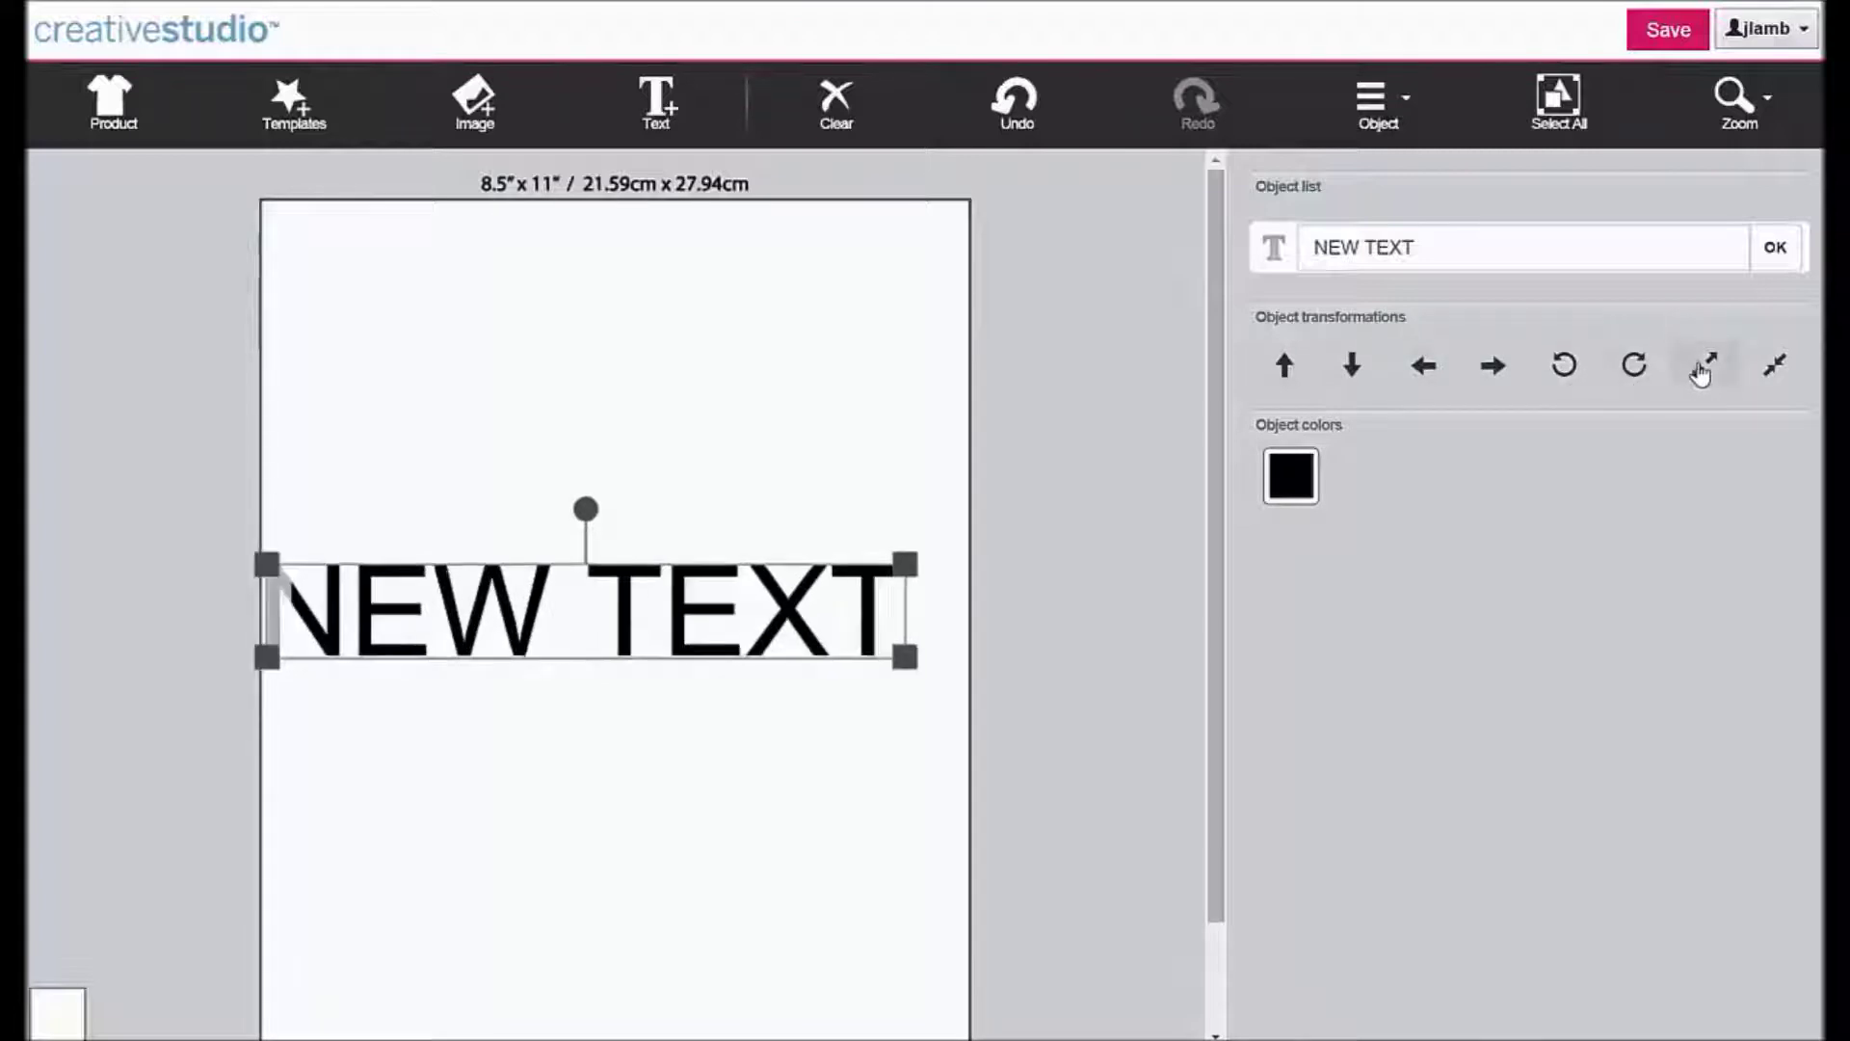
{"action": "left_click", "coordinate": [1774, 379]}
{"action": "left_click", "coordinate": [1638, 367]}
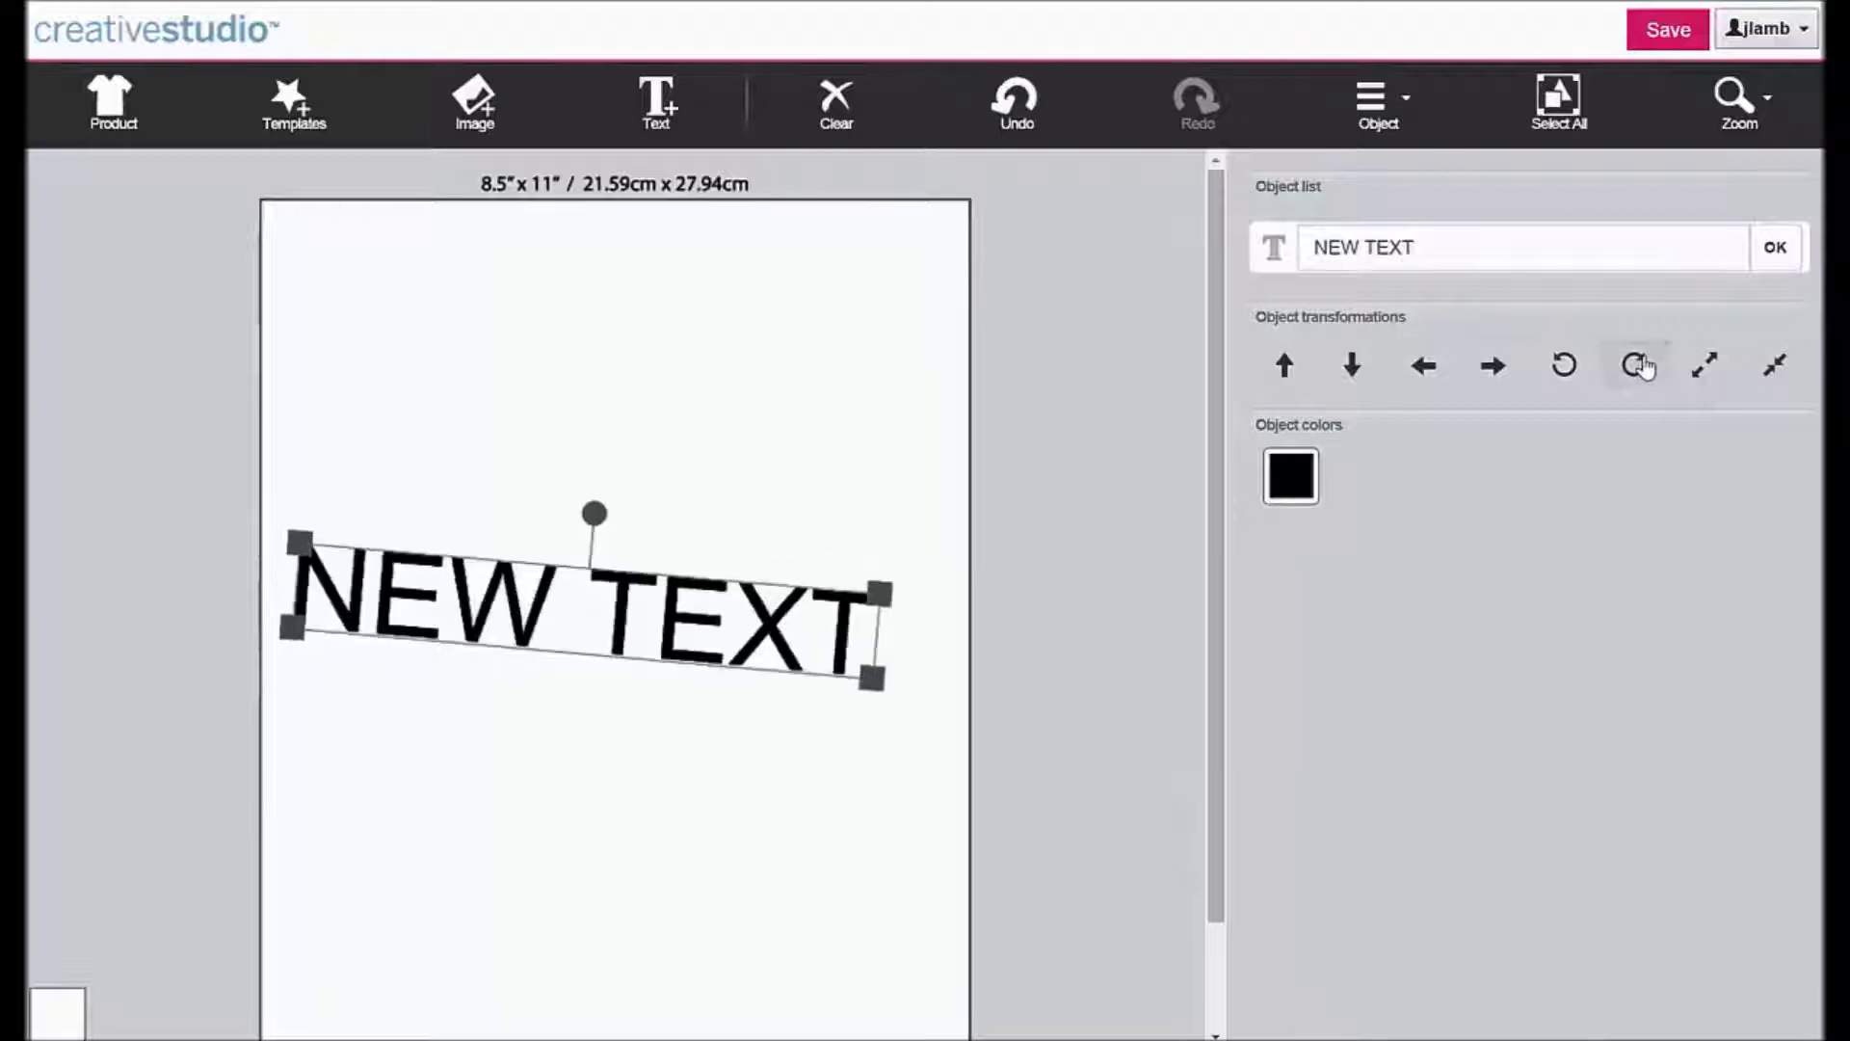
{"action": "left_click", "coordinate": [1643, 368]}
{"action": "left_click", "coordinate": [1564, 372]}
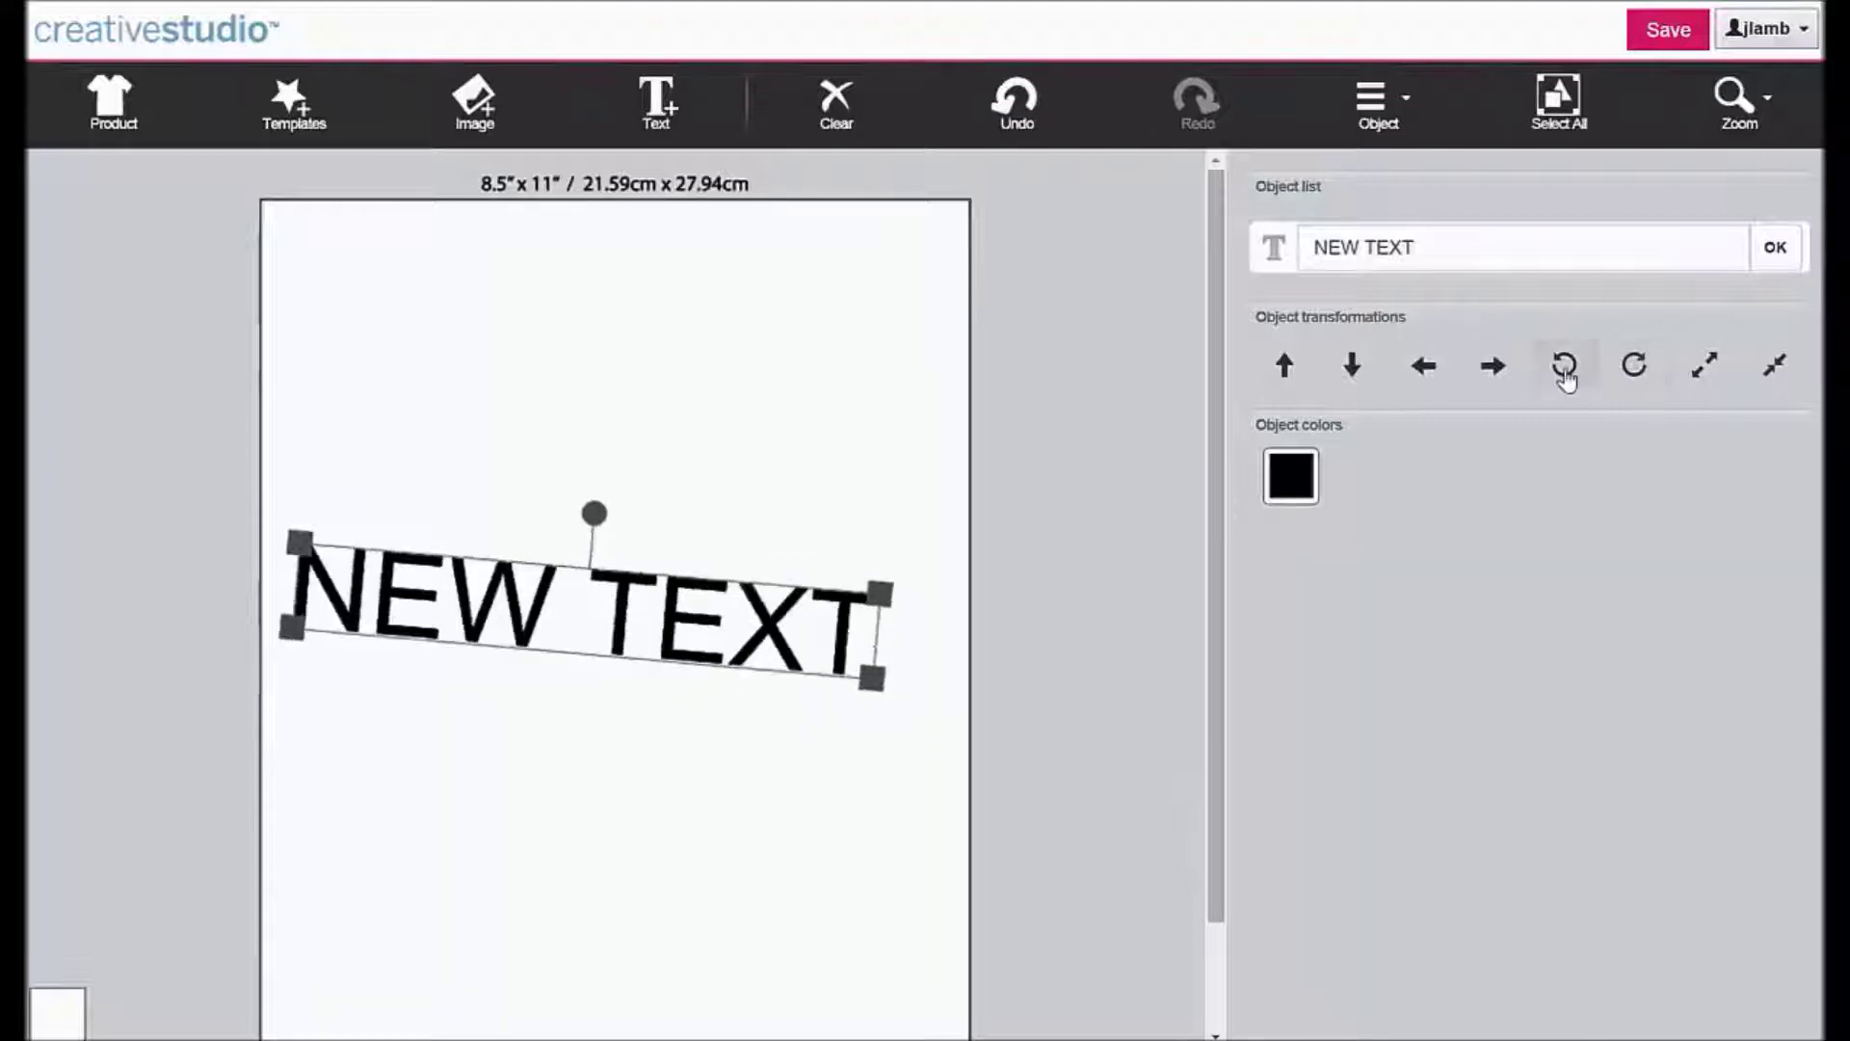
{"action": "left_click", "coordinate": [1565, 375]}
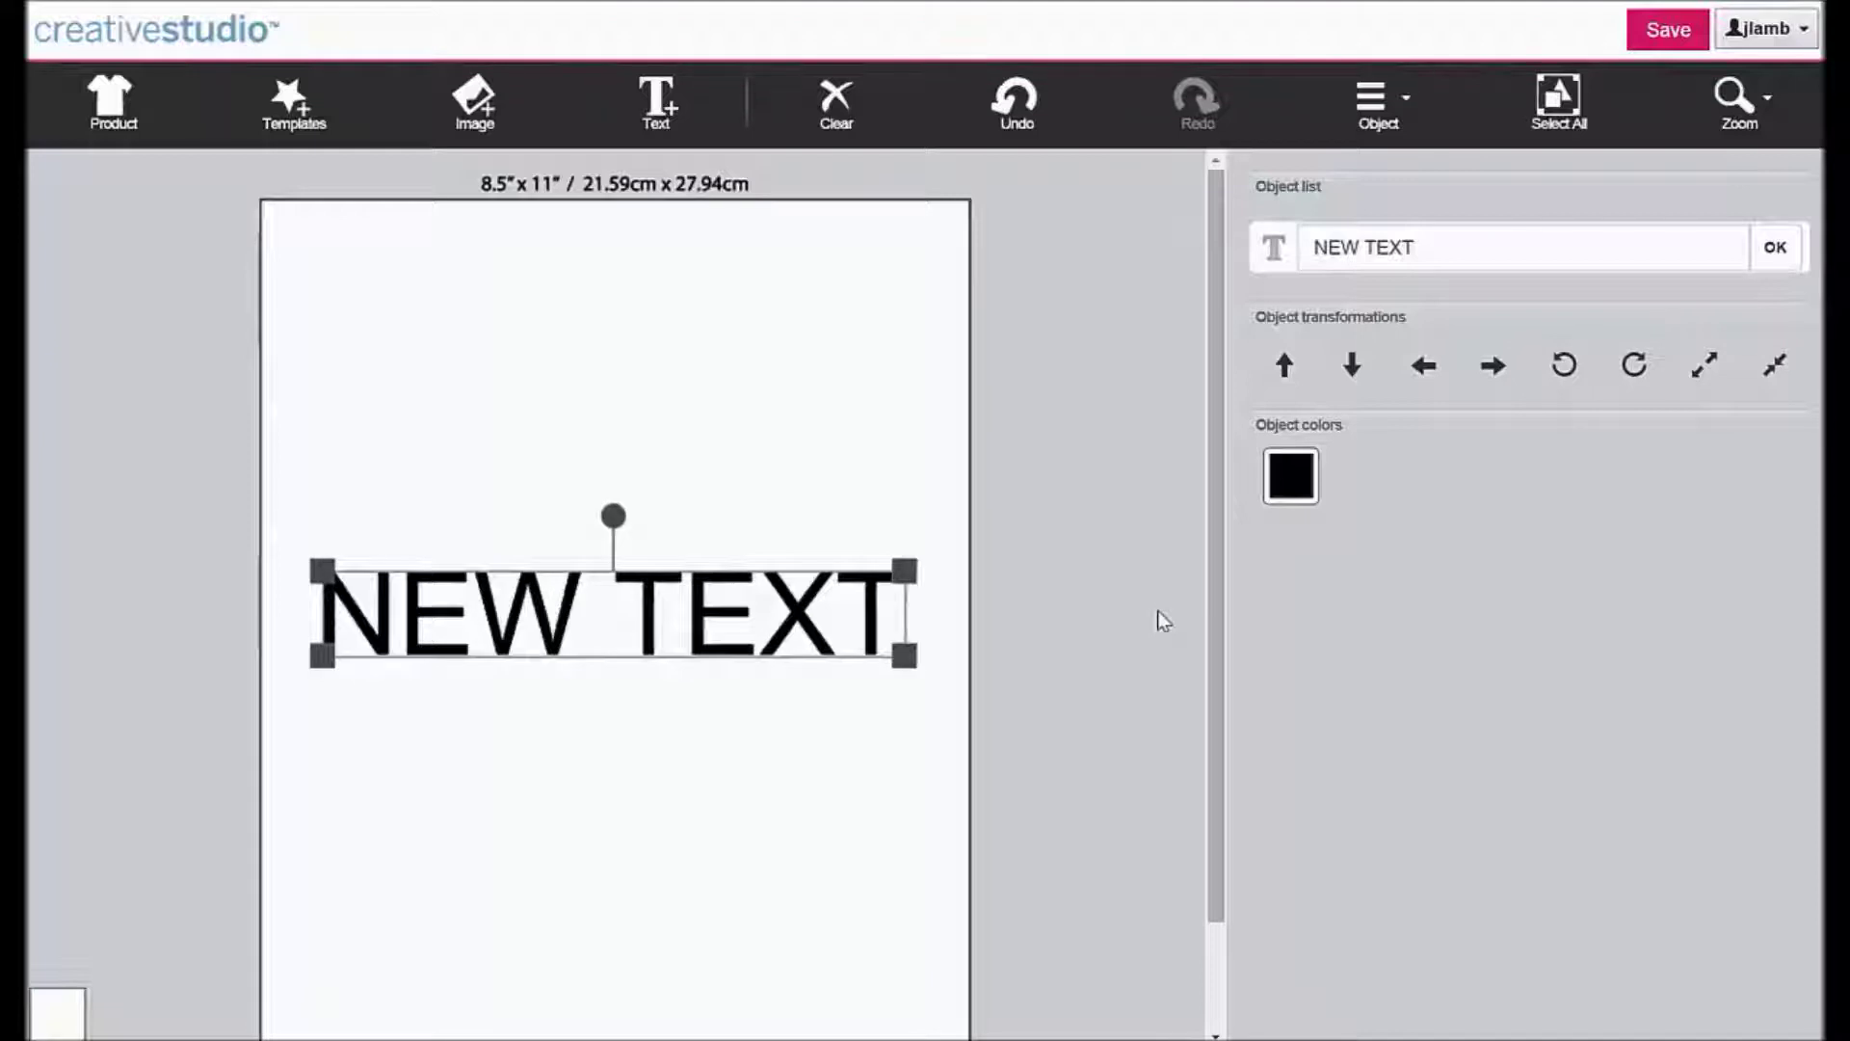
- Change the NEW TEXT colour from black to purple using the Object colors picker
{"action": "left_click", "coordinate": [1291, 477]}
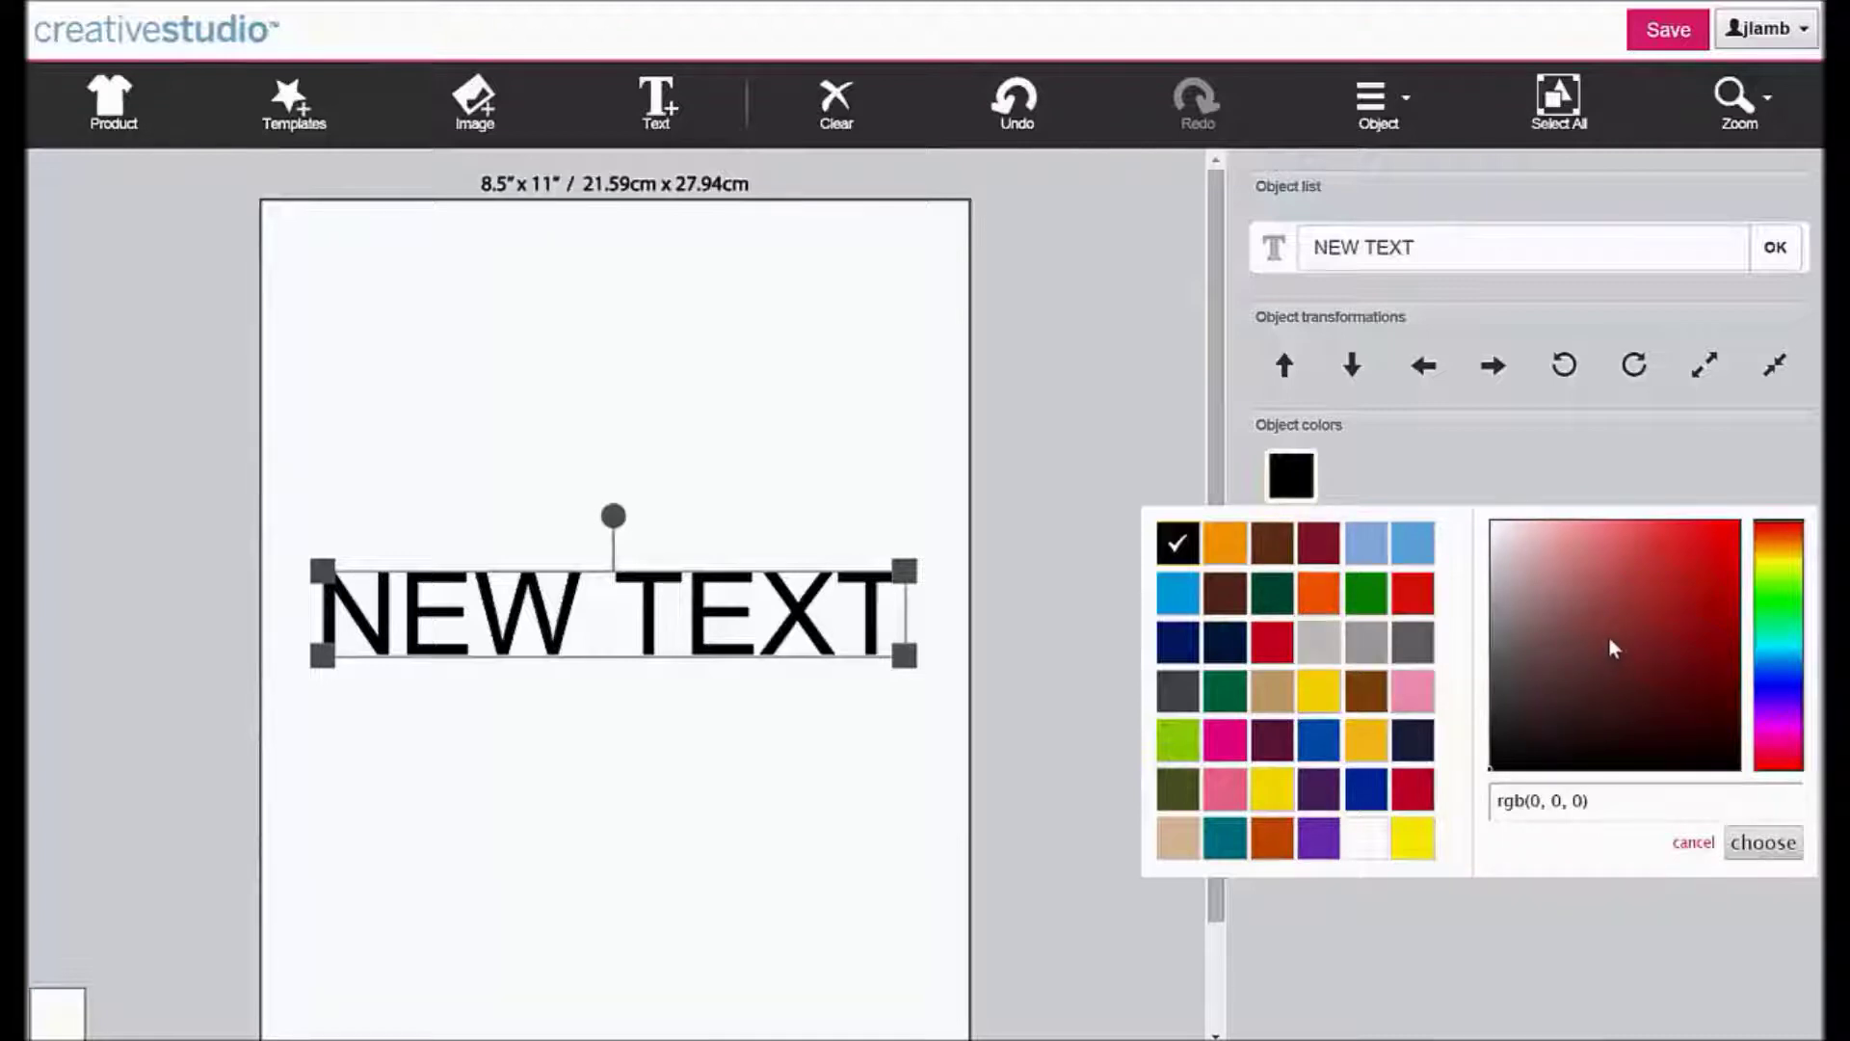
{"action": "mouse_move", "coordinate": [1627, 640]}
{"action": "left_mouse_down"}
{"action": "mouse_move", "coordinate": [1640, 693]}
{"action": "mouse_move", "coordinate": [1615, 649]}
{"action": "mouse_move", "coordinate": [1654, 601]}
{"action": "left_mouse_up"}
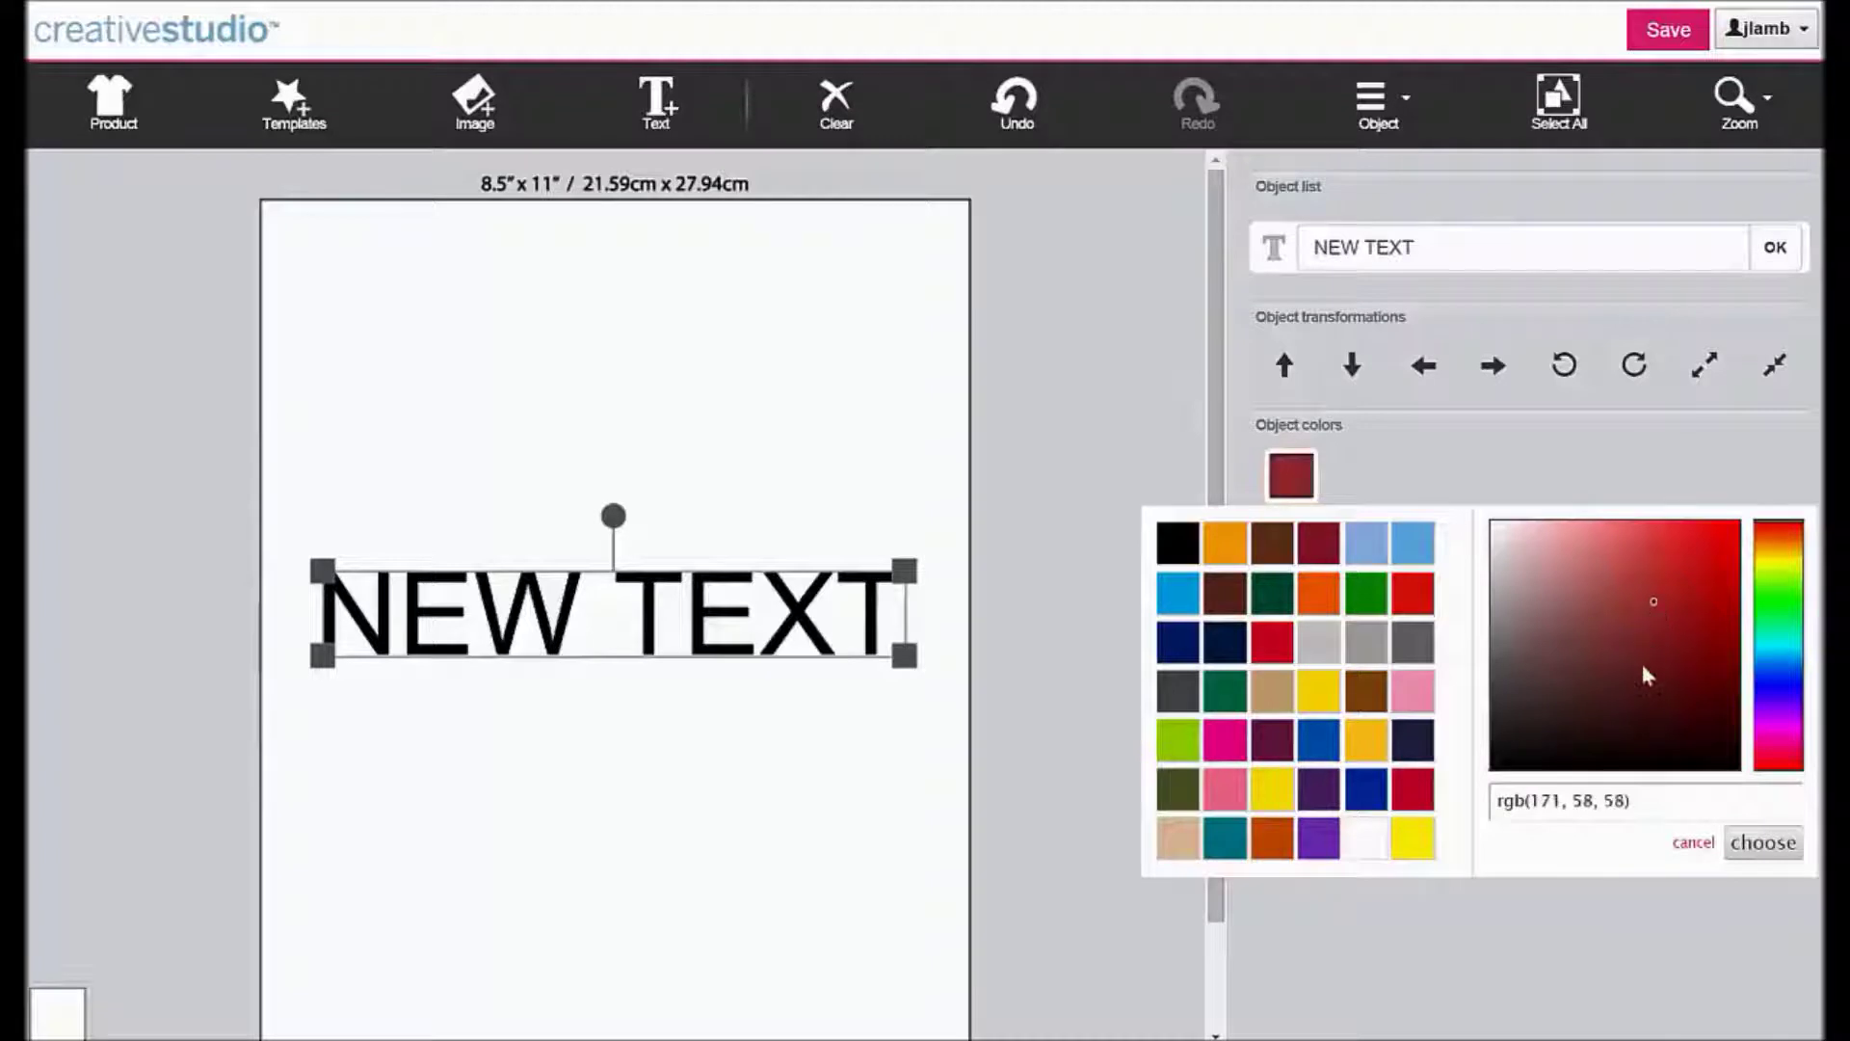
{"action": "left_click", "coordinate": [1640, 802]}
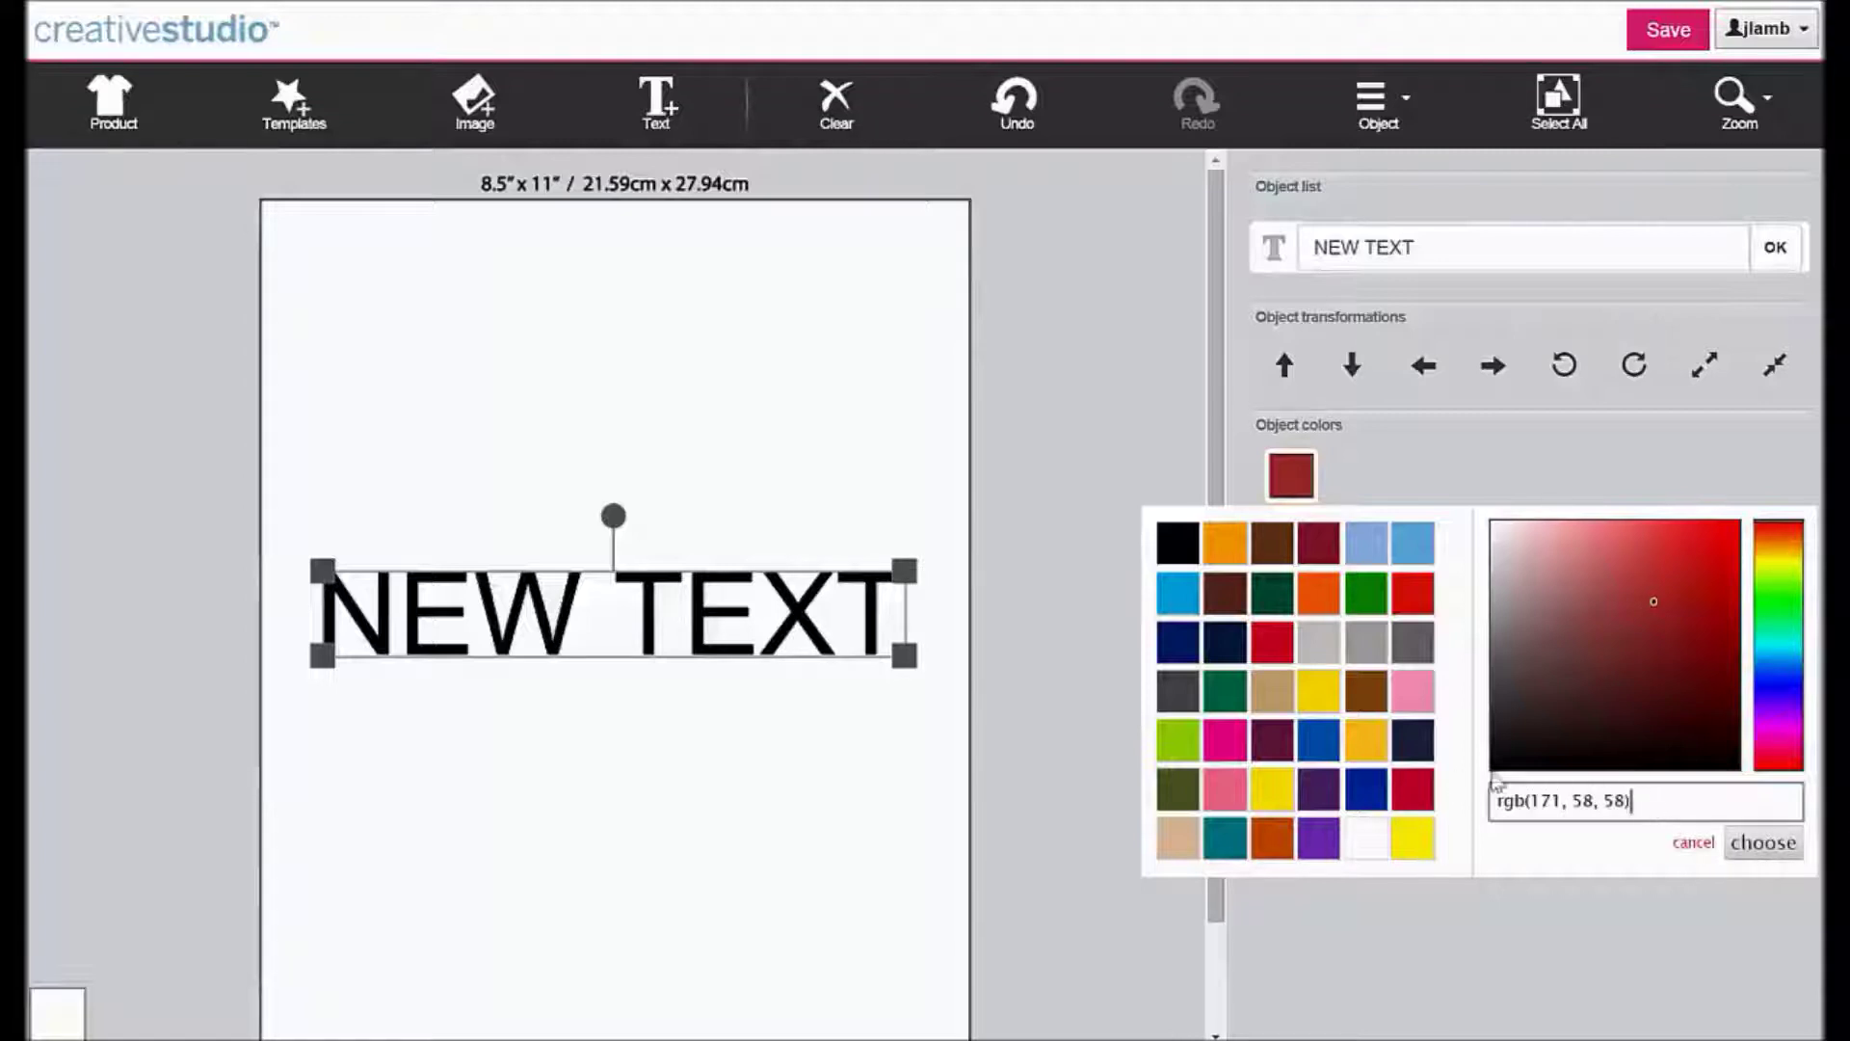
{"action": "left_click", "coordinate": [1324, 852]}
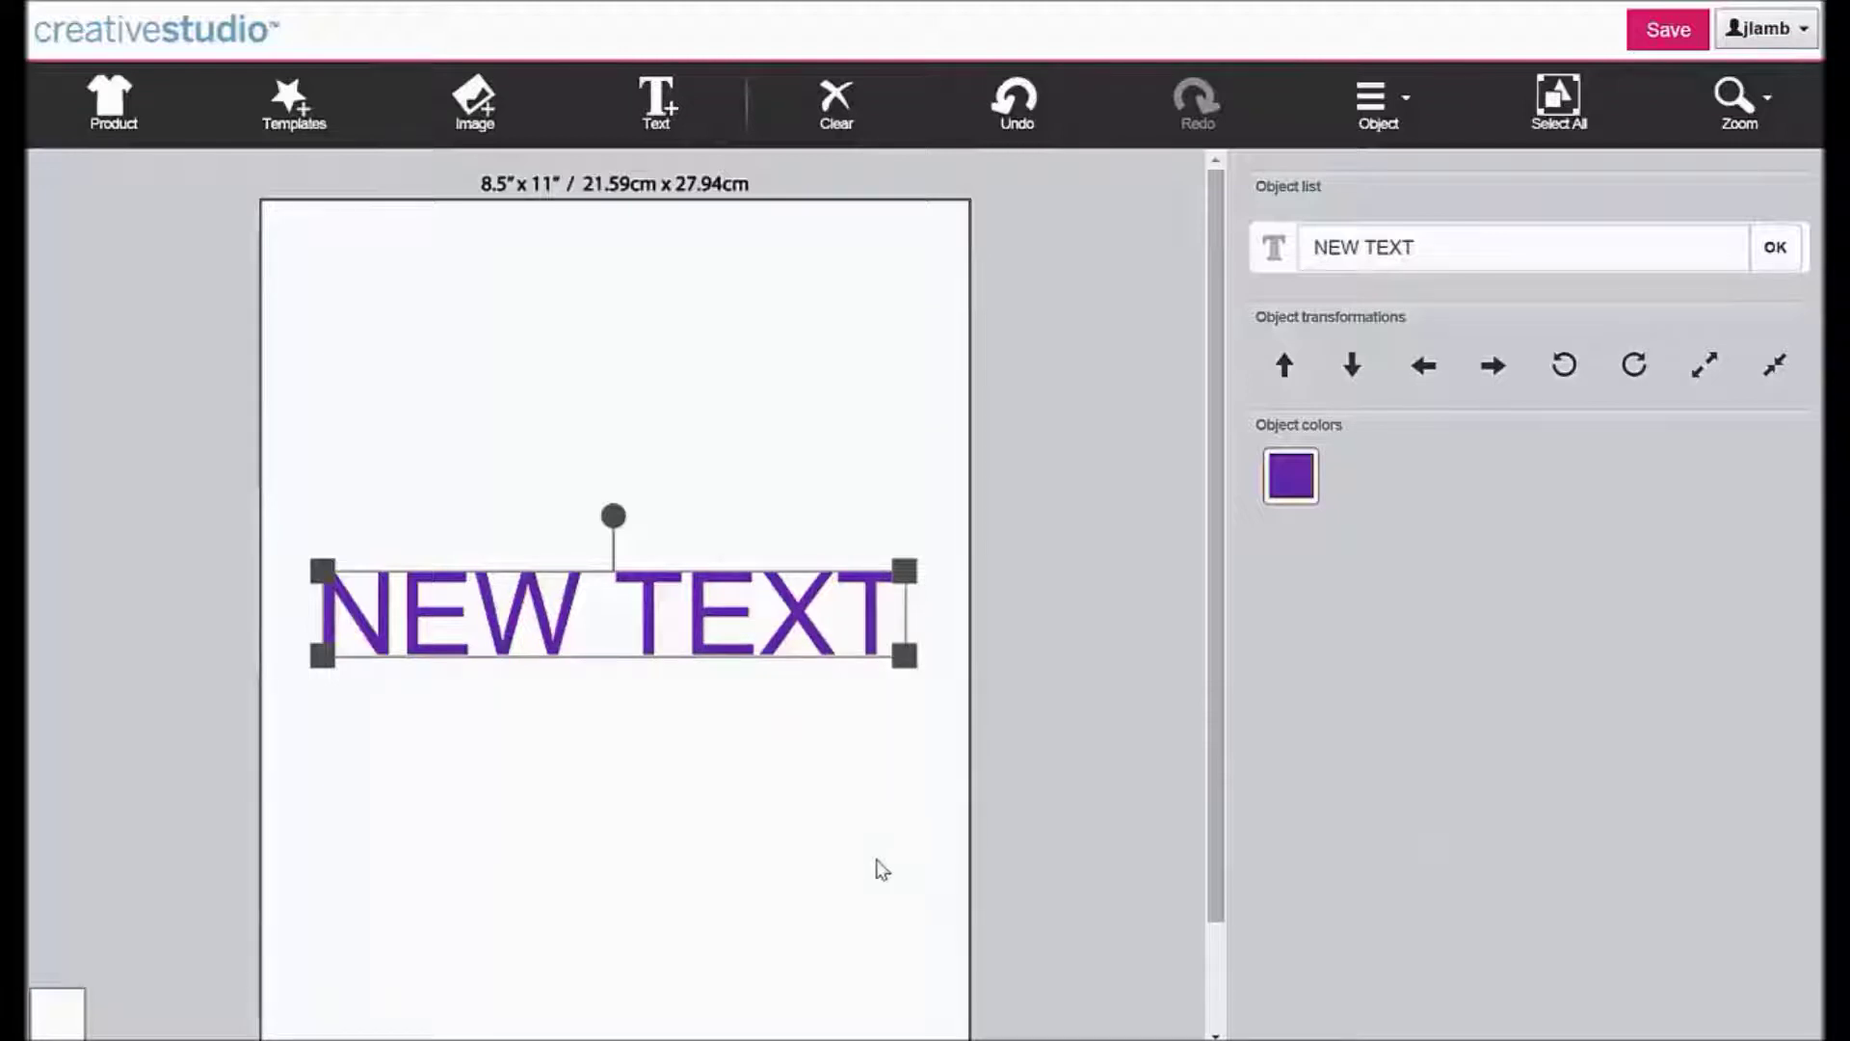
{"action": "left_click", "coordinate": [1378, 123]}
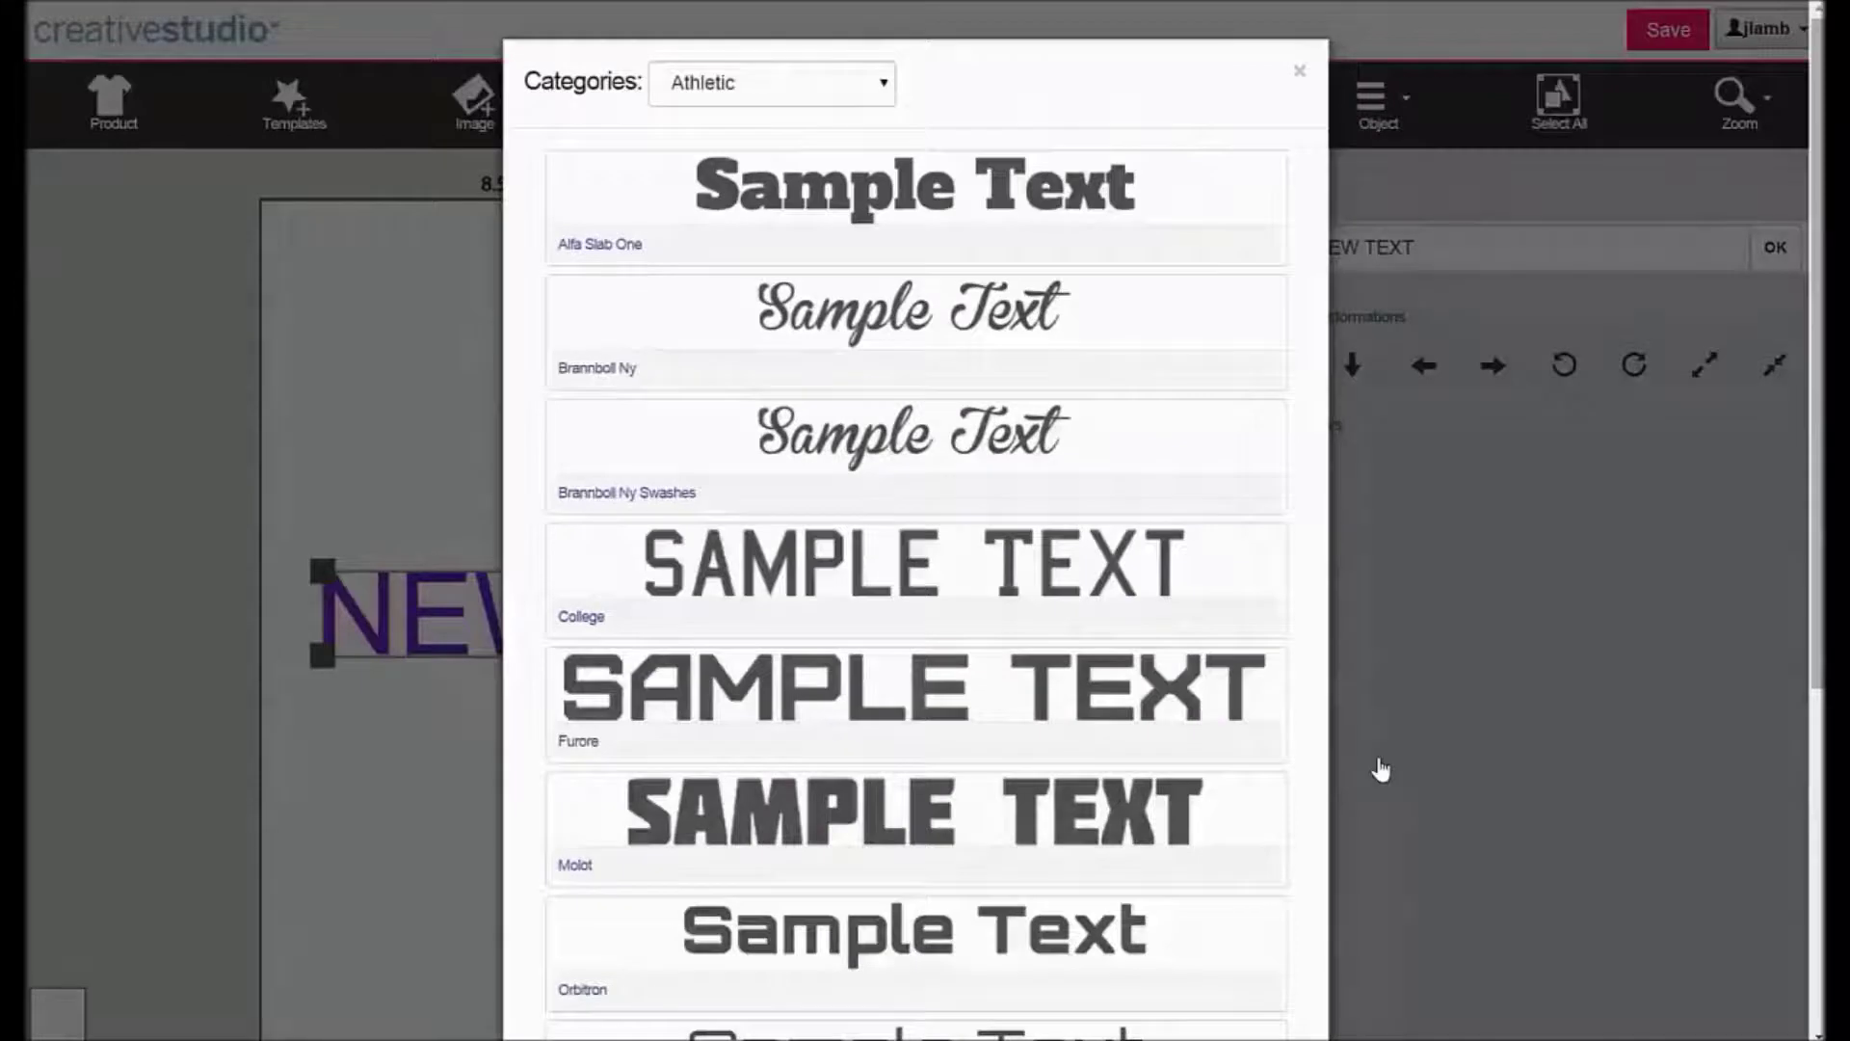
- Browse the font categories, then close the font picker without choosing a font
{"action": "left_click", "coordinate": [885, 88]}
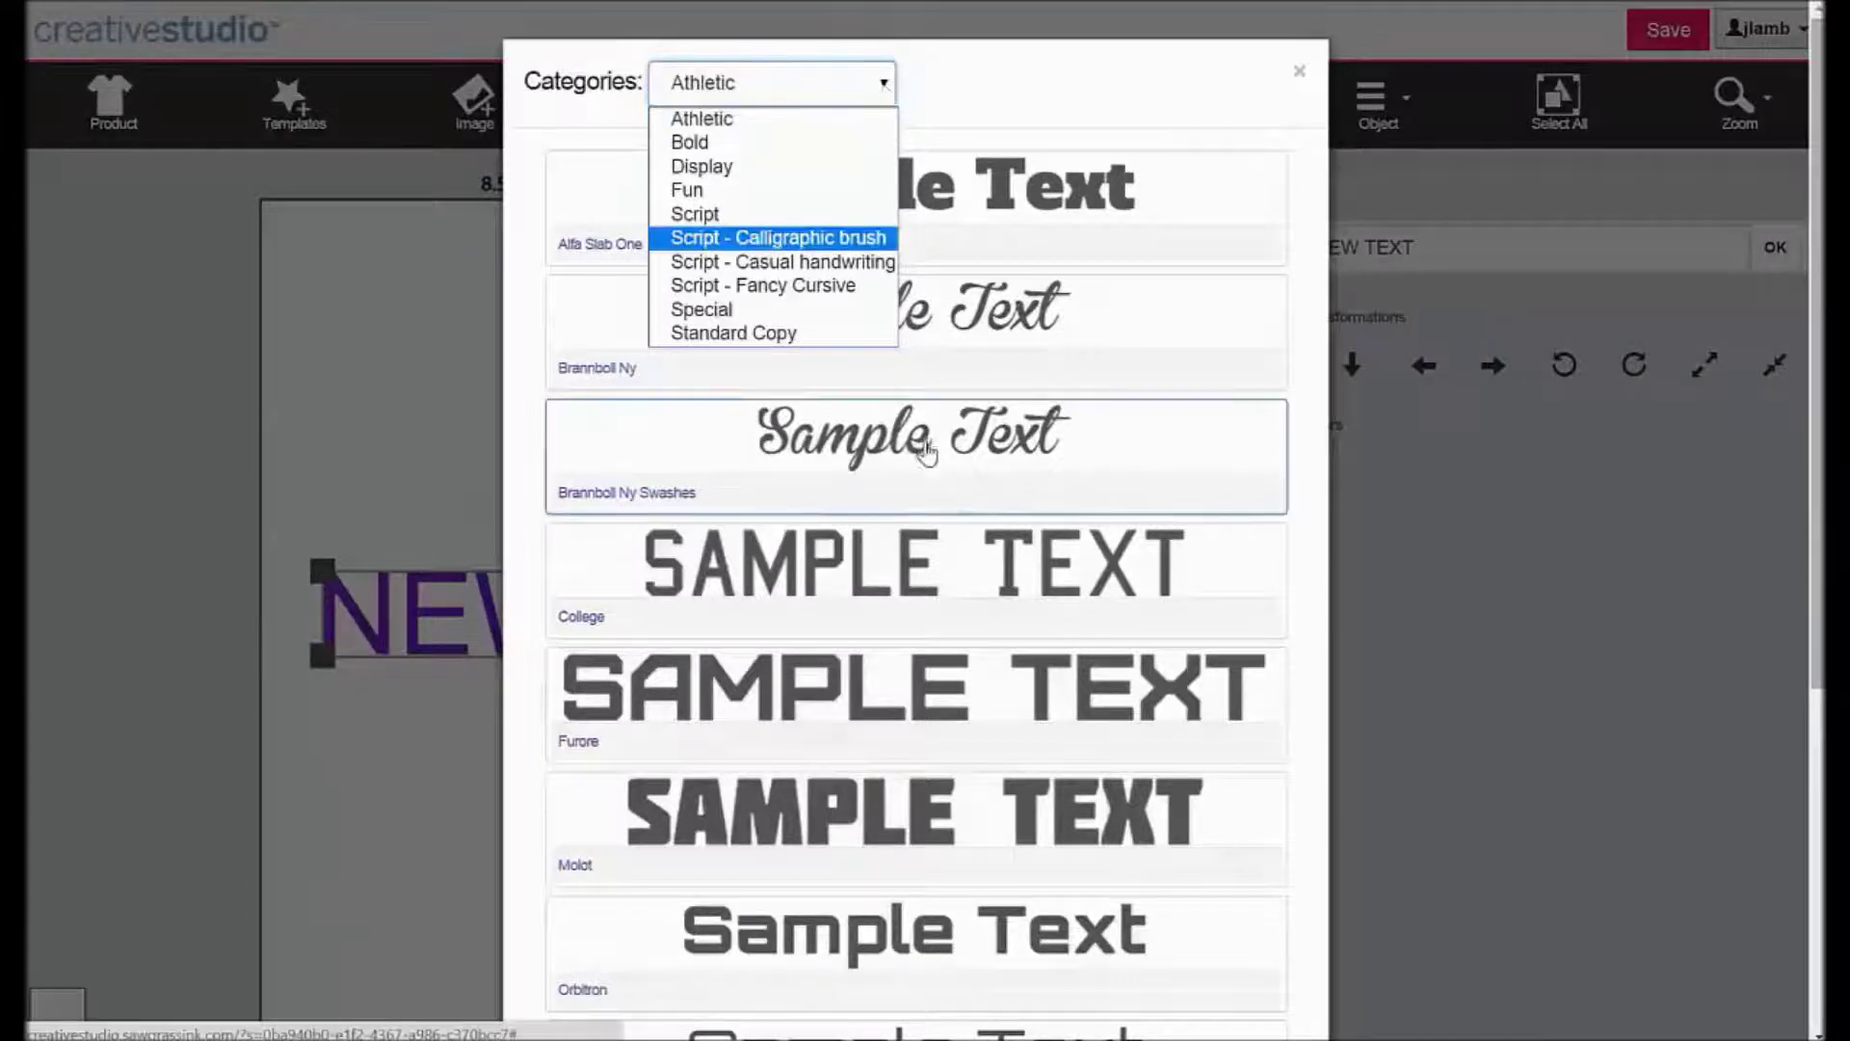
{"action": "left_click", "coordinate": [1334, 178]}
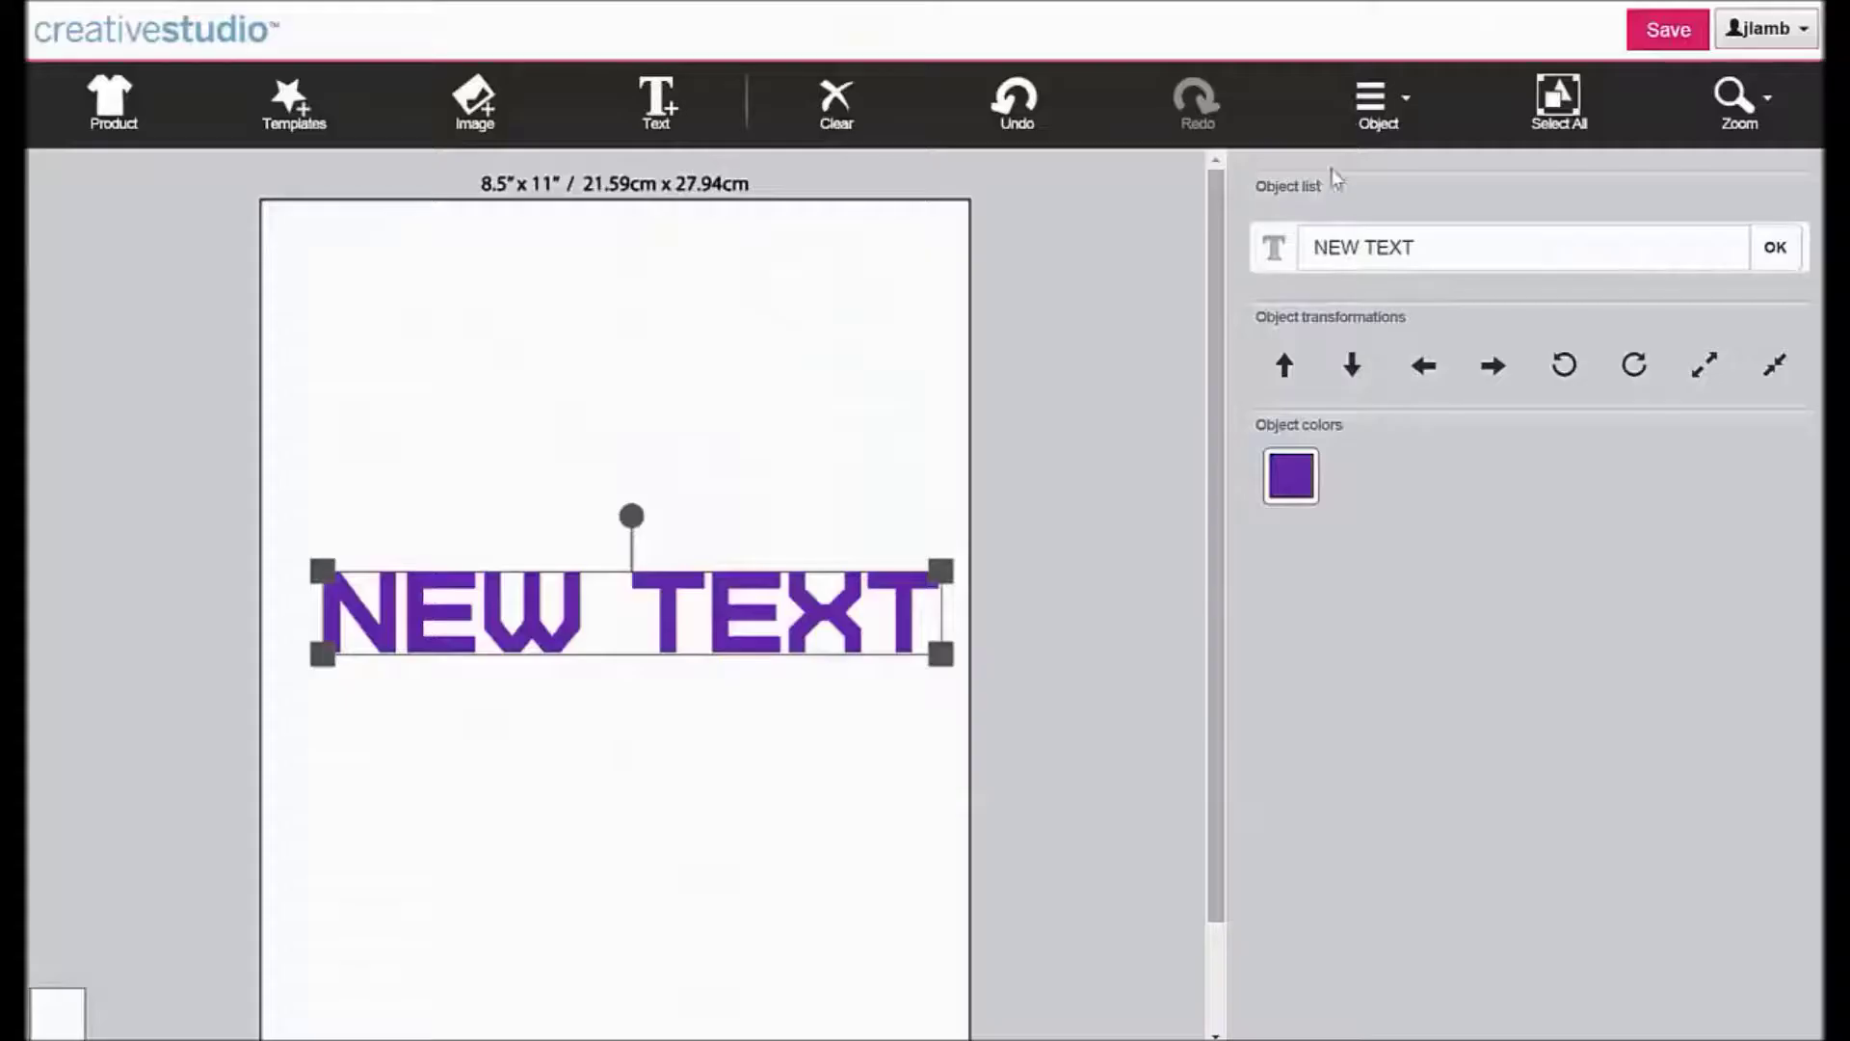
- Give NEW TEXT a size 4 black text outline placed behind the fill
{"action": "left_click", "coordinate": [1381, 104]}
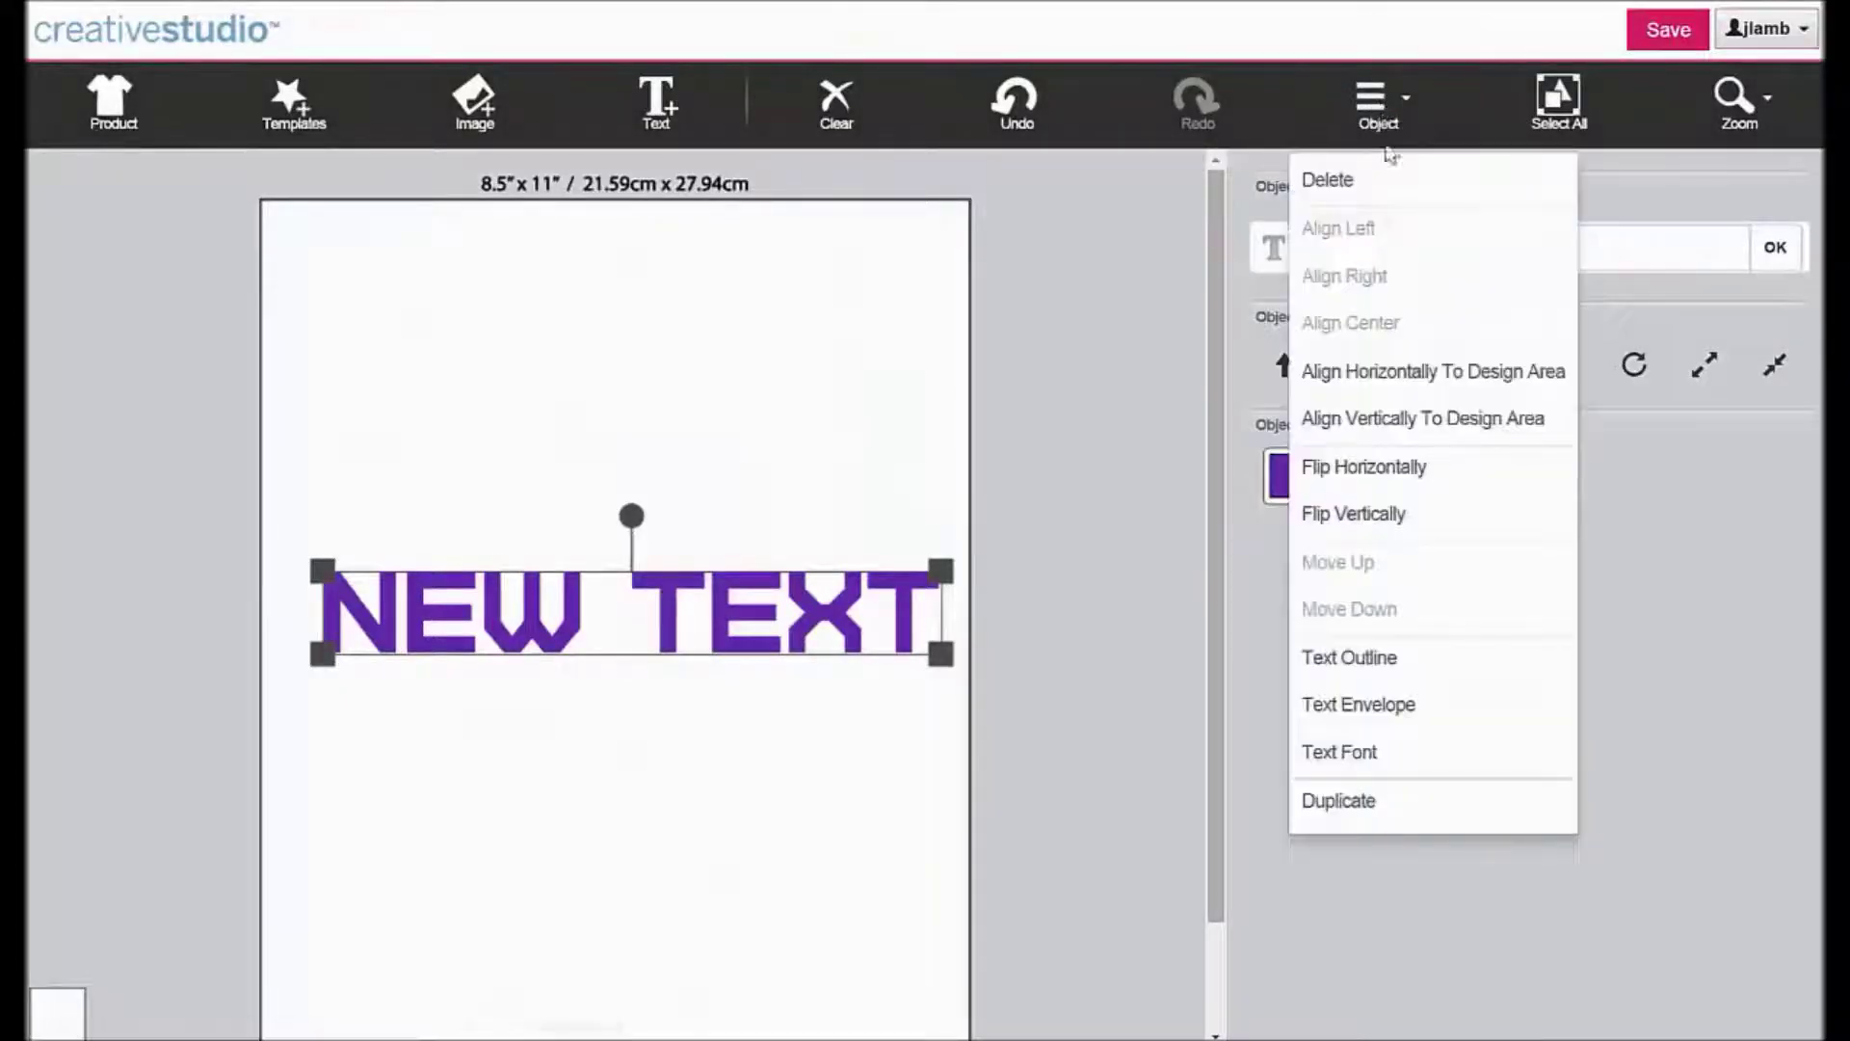
{"action": "left_click", "coordinate": [1388, 659]}
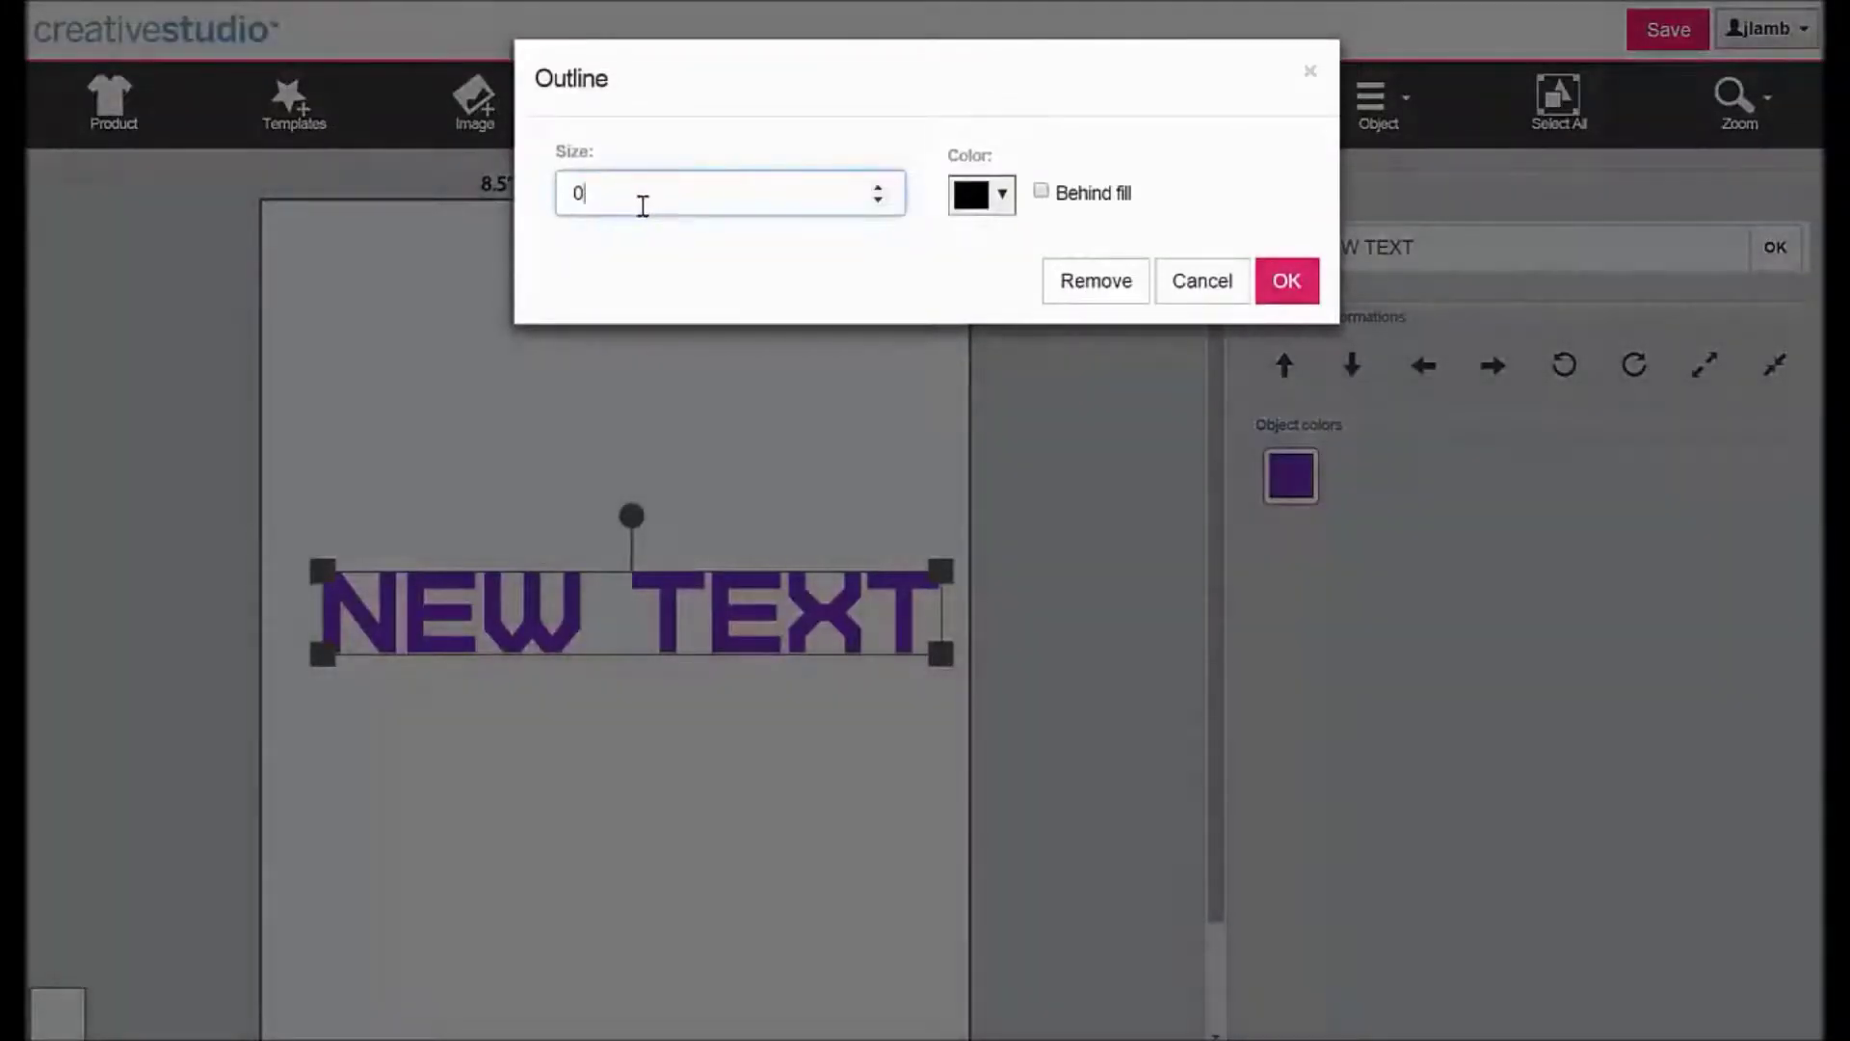
{"action": "left_click_drag", "start_coordinate": [641, 197], "coordinate": [571, 202]}
{"action": "type", "text": "4"}
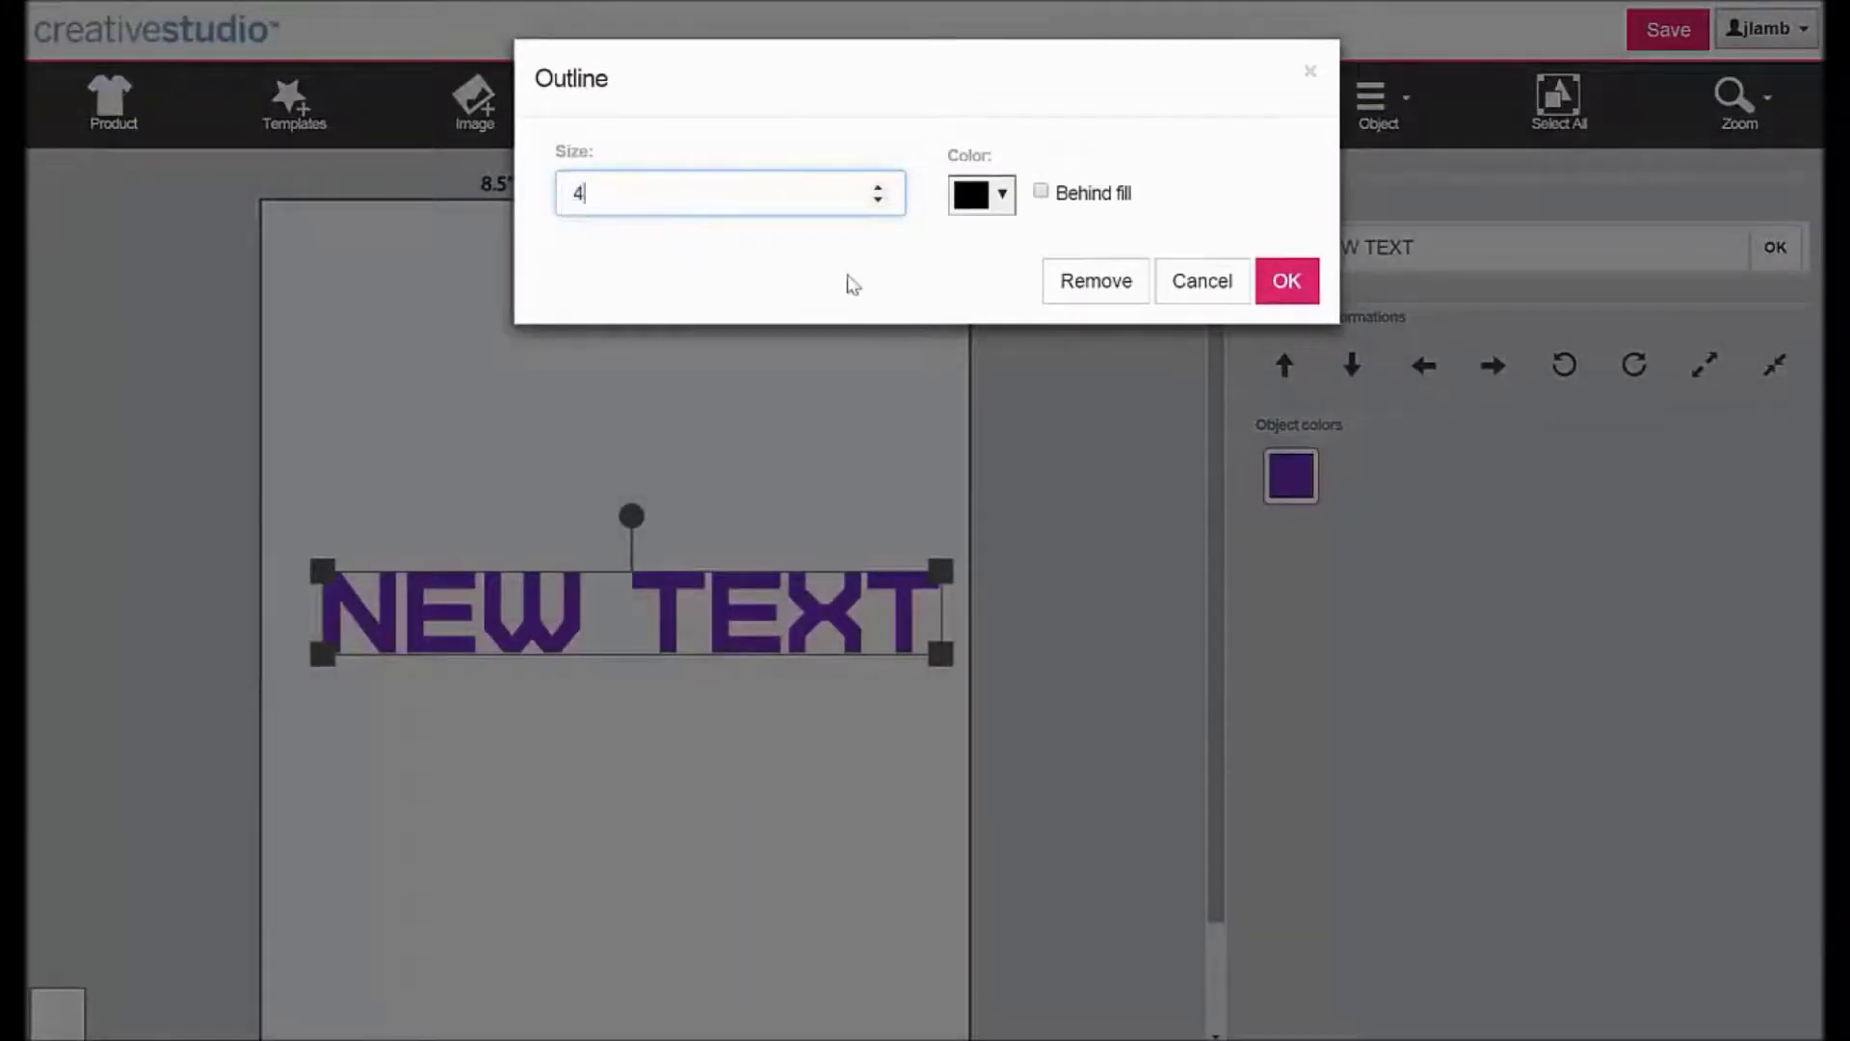
{"action": "left_click", "coordinate": [1004, 198]}
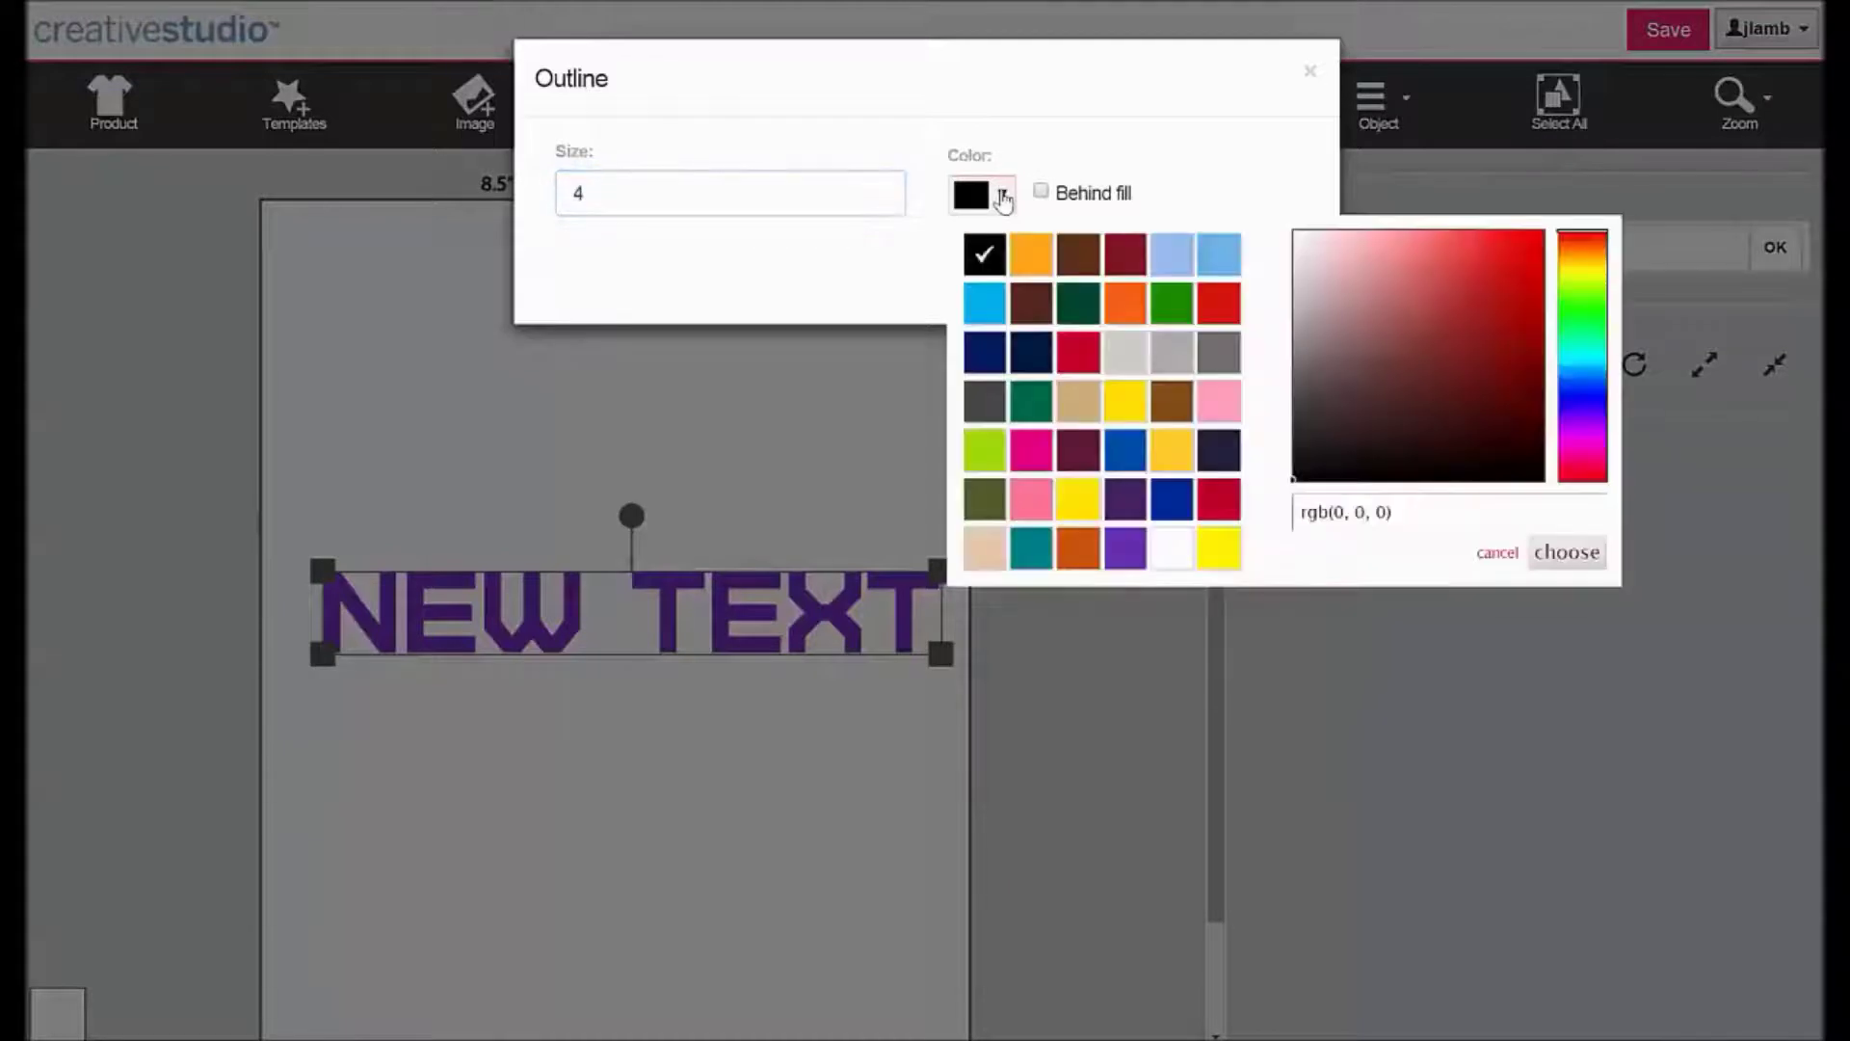
{"action": "left_click", "coordinate": [1003, 197]}
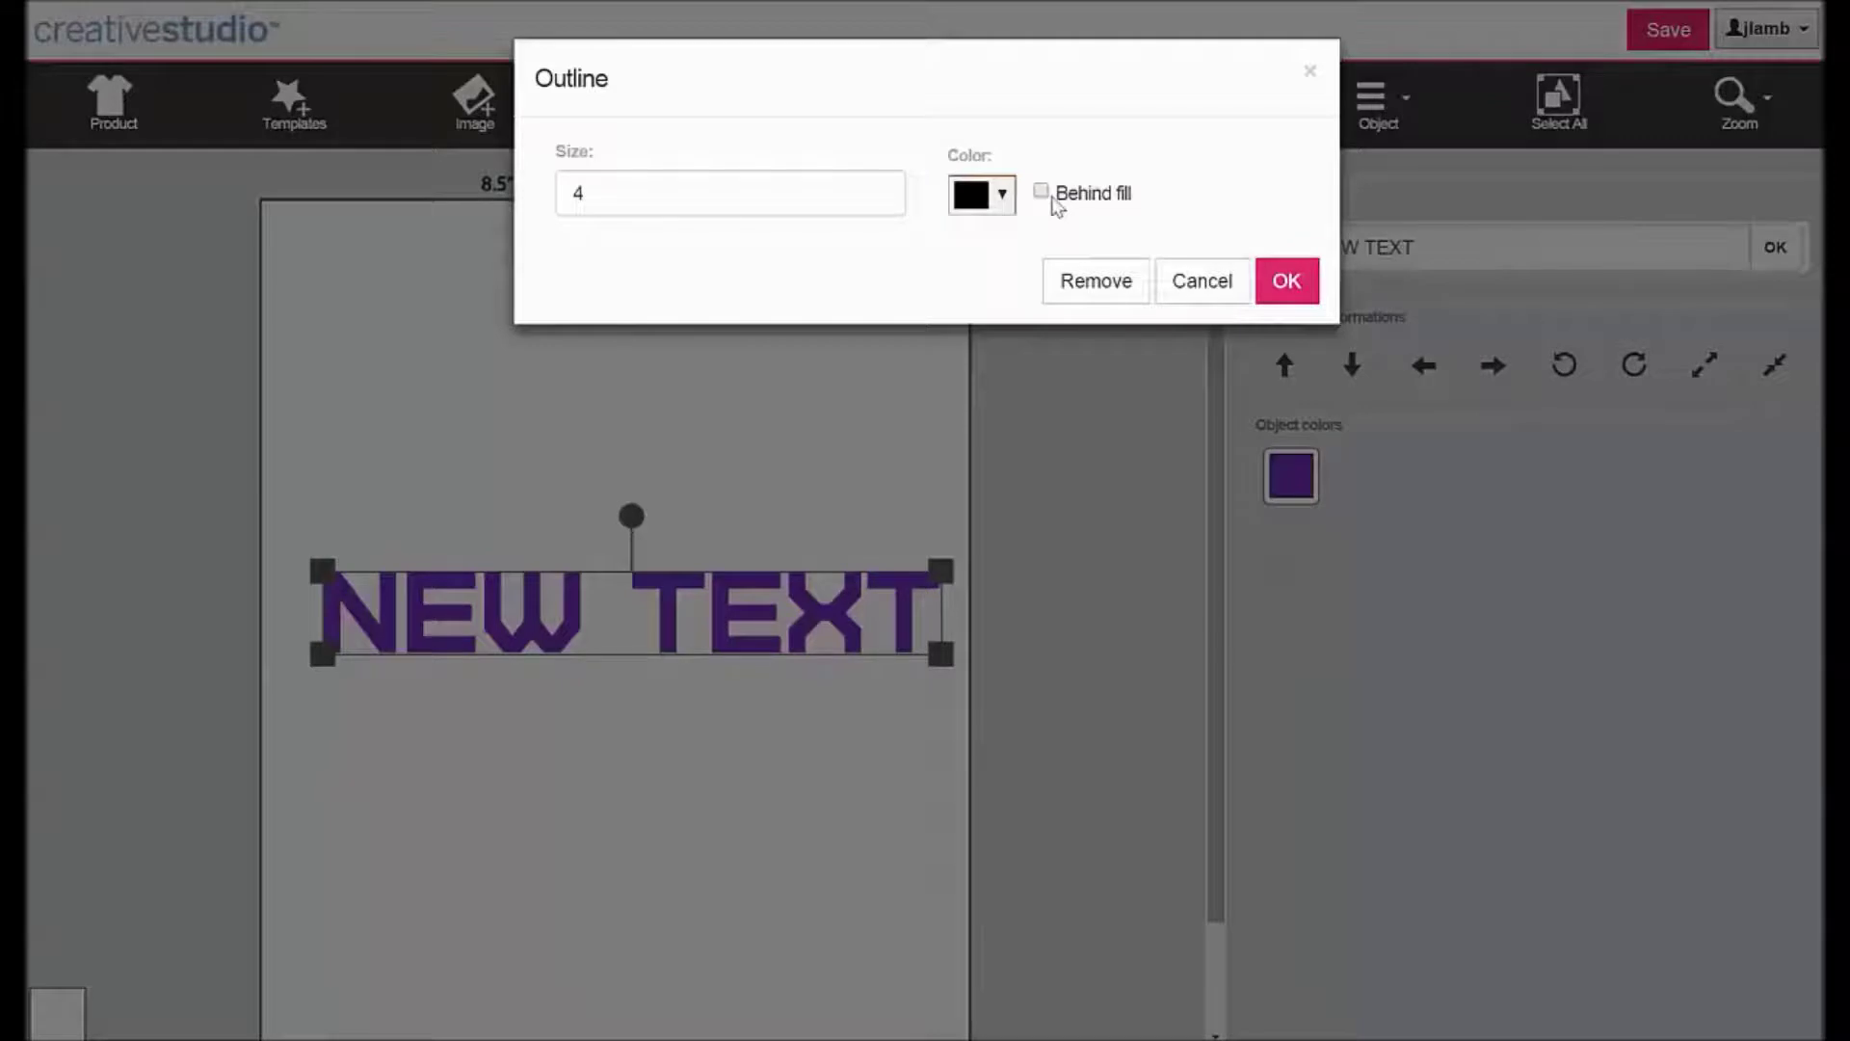
{"action": "left_click", "coordinate": [1042, 192]}
{"action": "left_click", "coordinate": [1286, 282]}
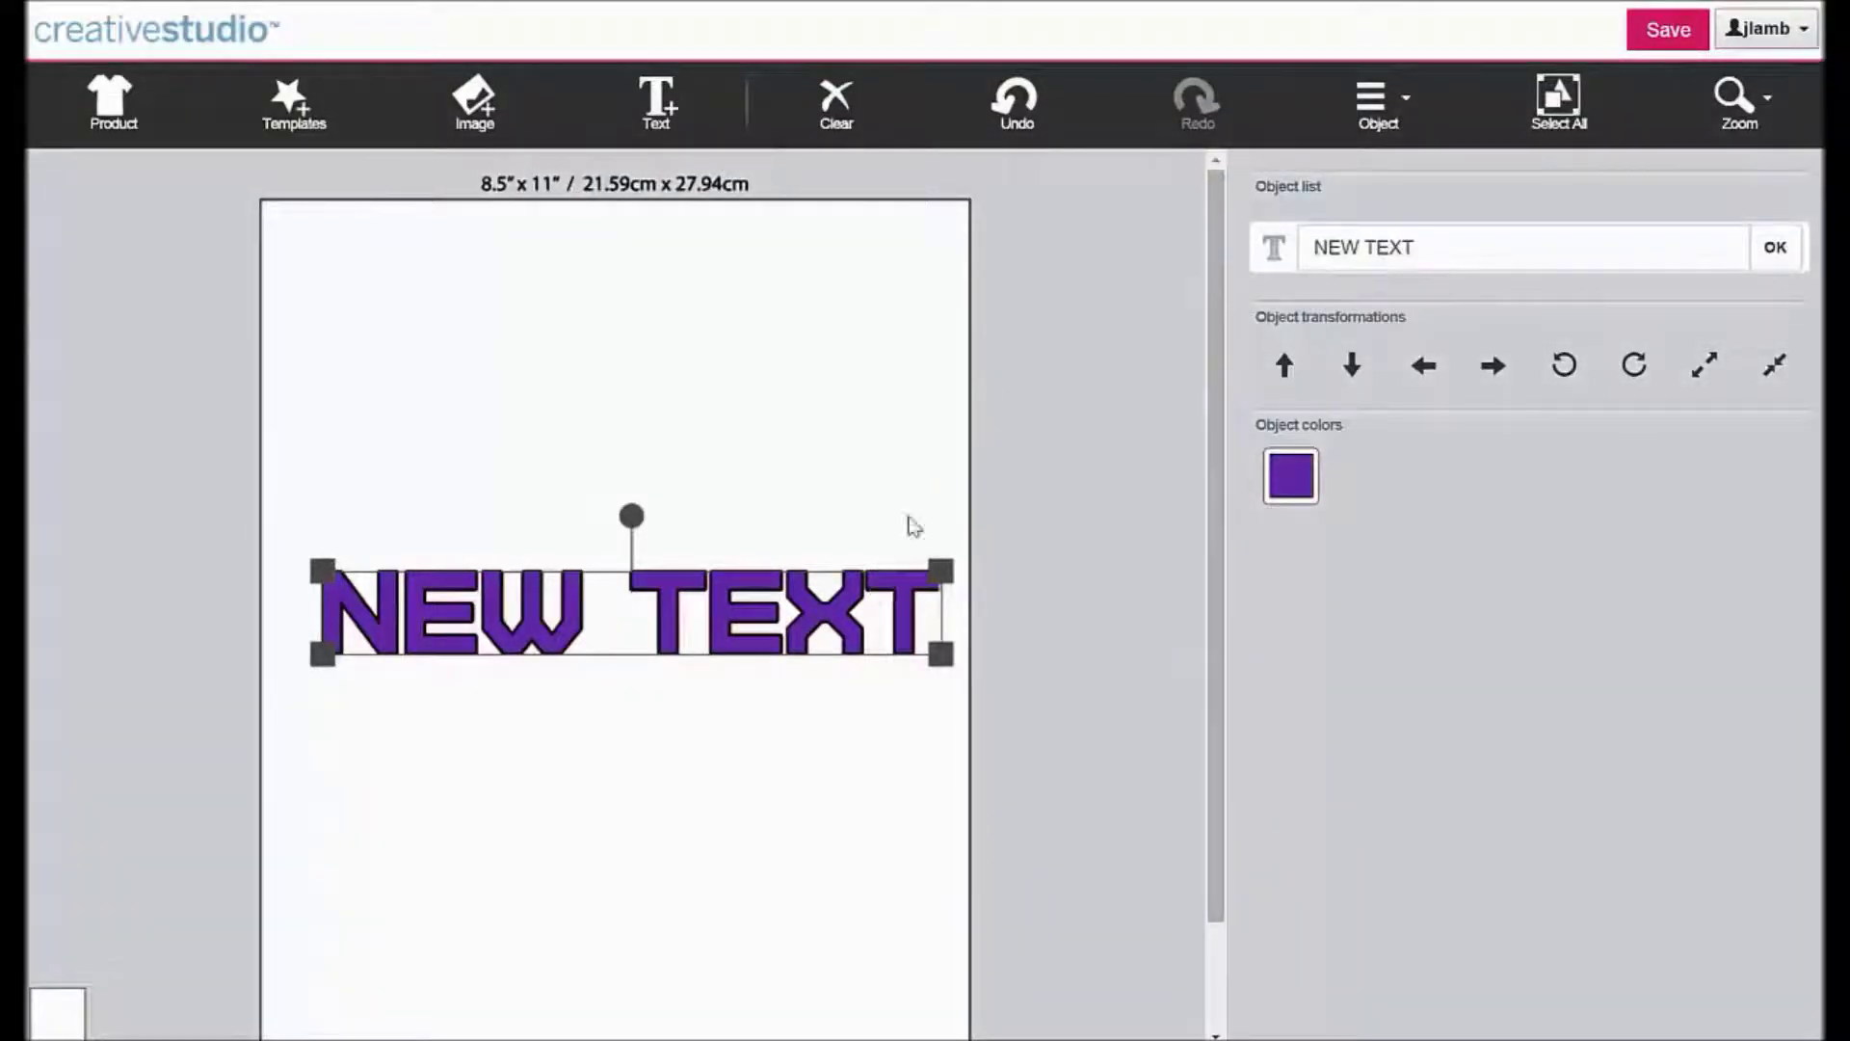
- Apply an Arch text envelope to NEW TEXT with the Size slider raised
{"action": "left_click", "coordinate": [1398, 112]}
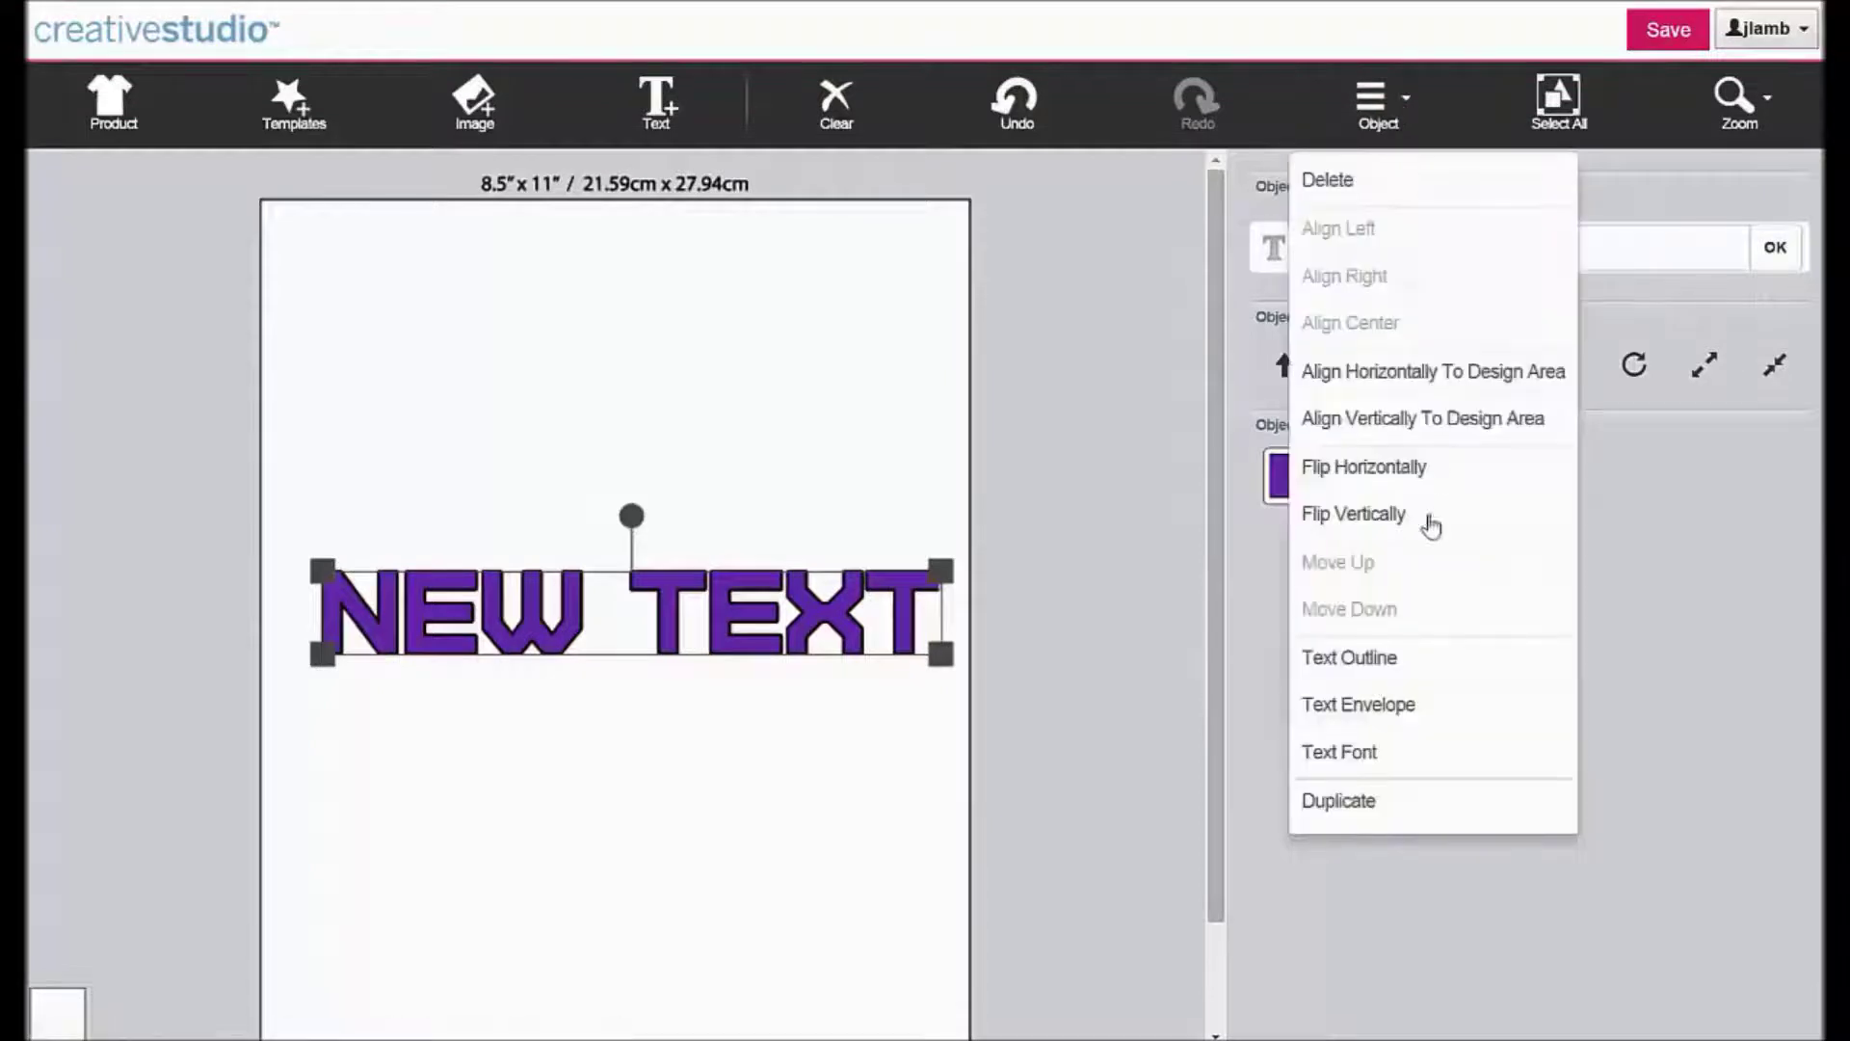
{"action": "left_click", "coordinate": [1412, 704]}
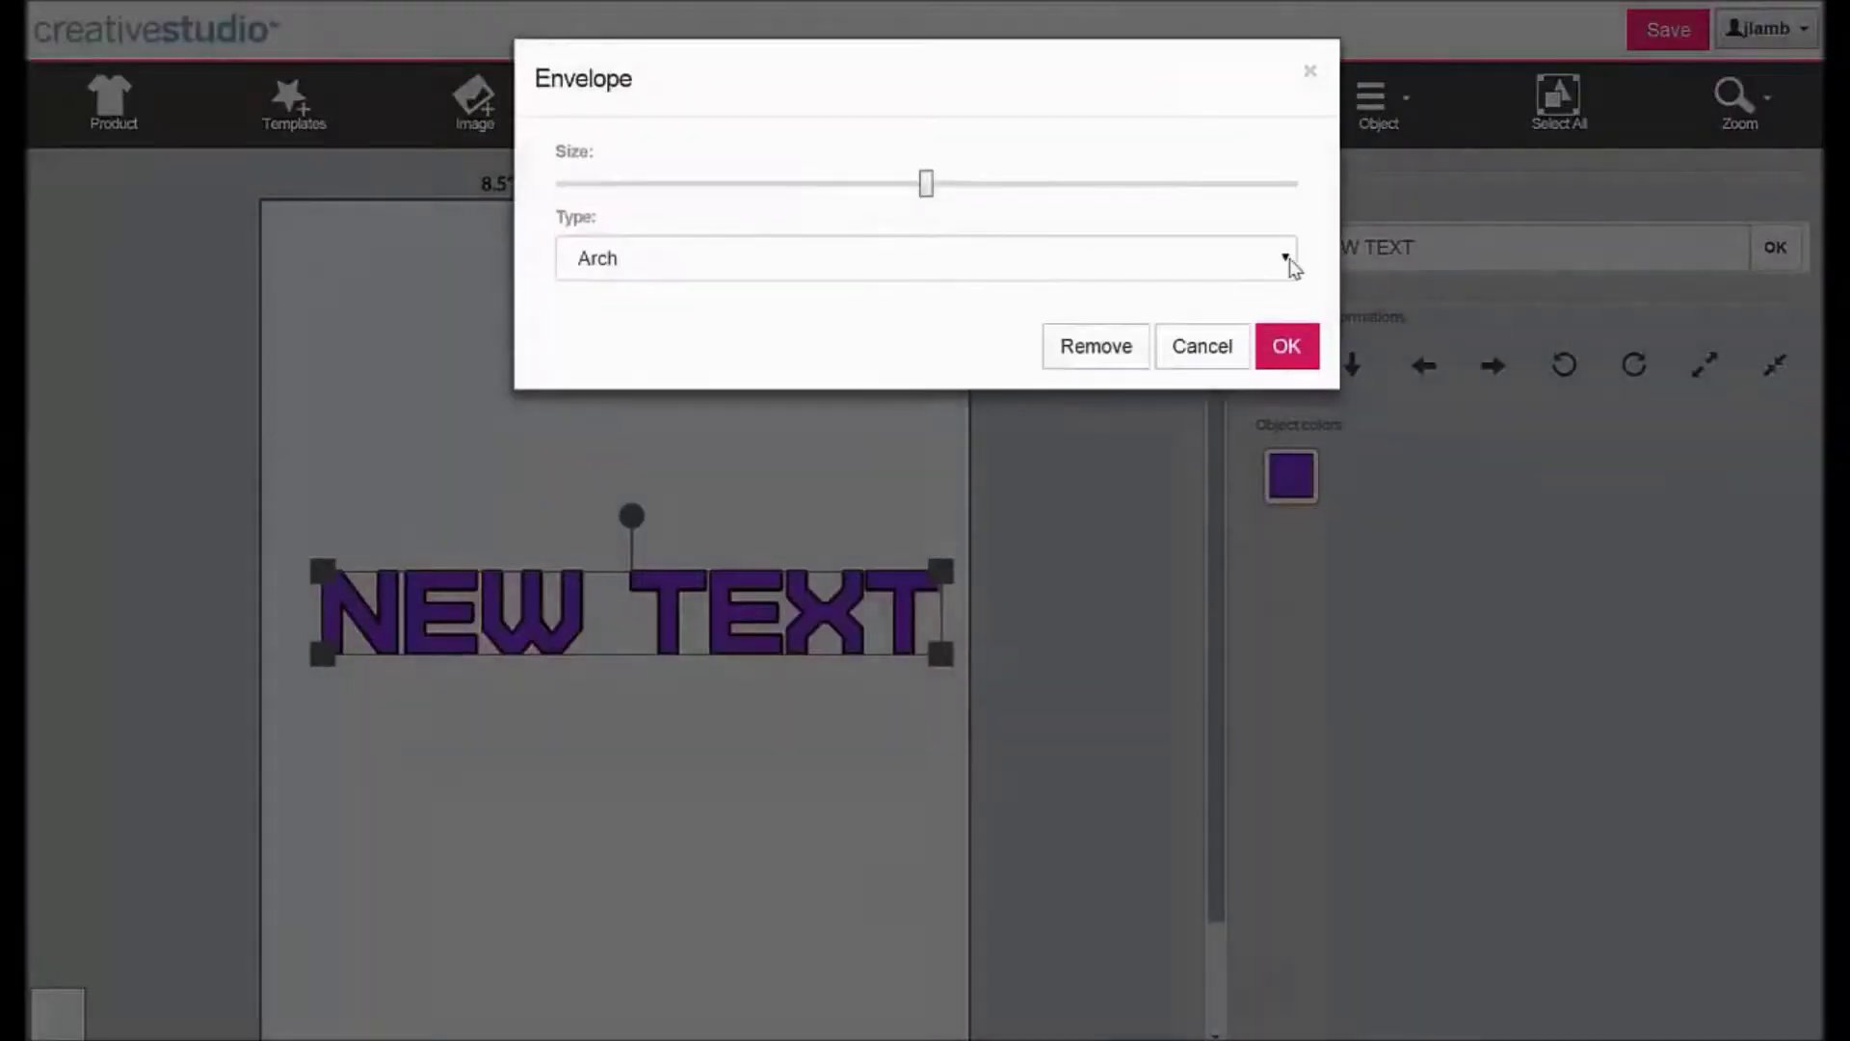
{"action": "left_click", "coordinate": [1288, 259]}
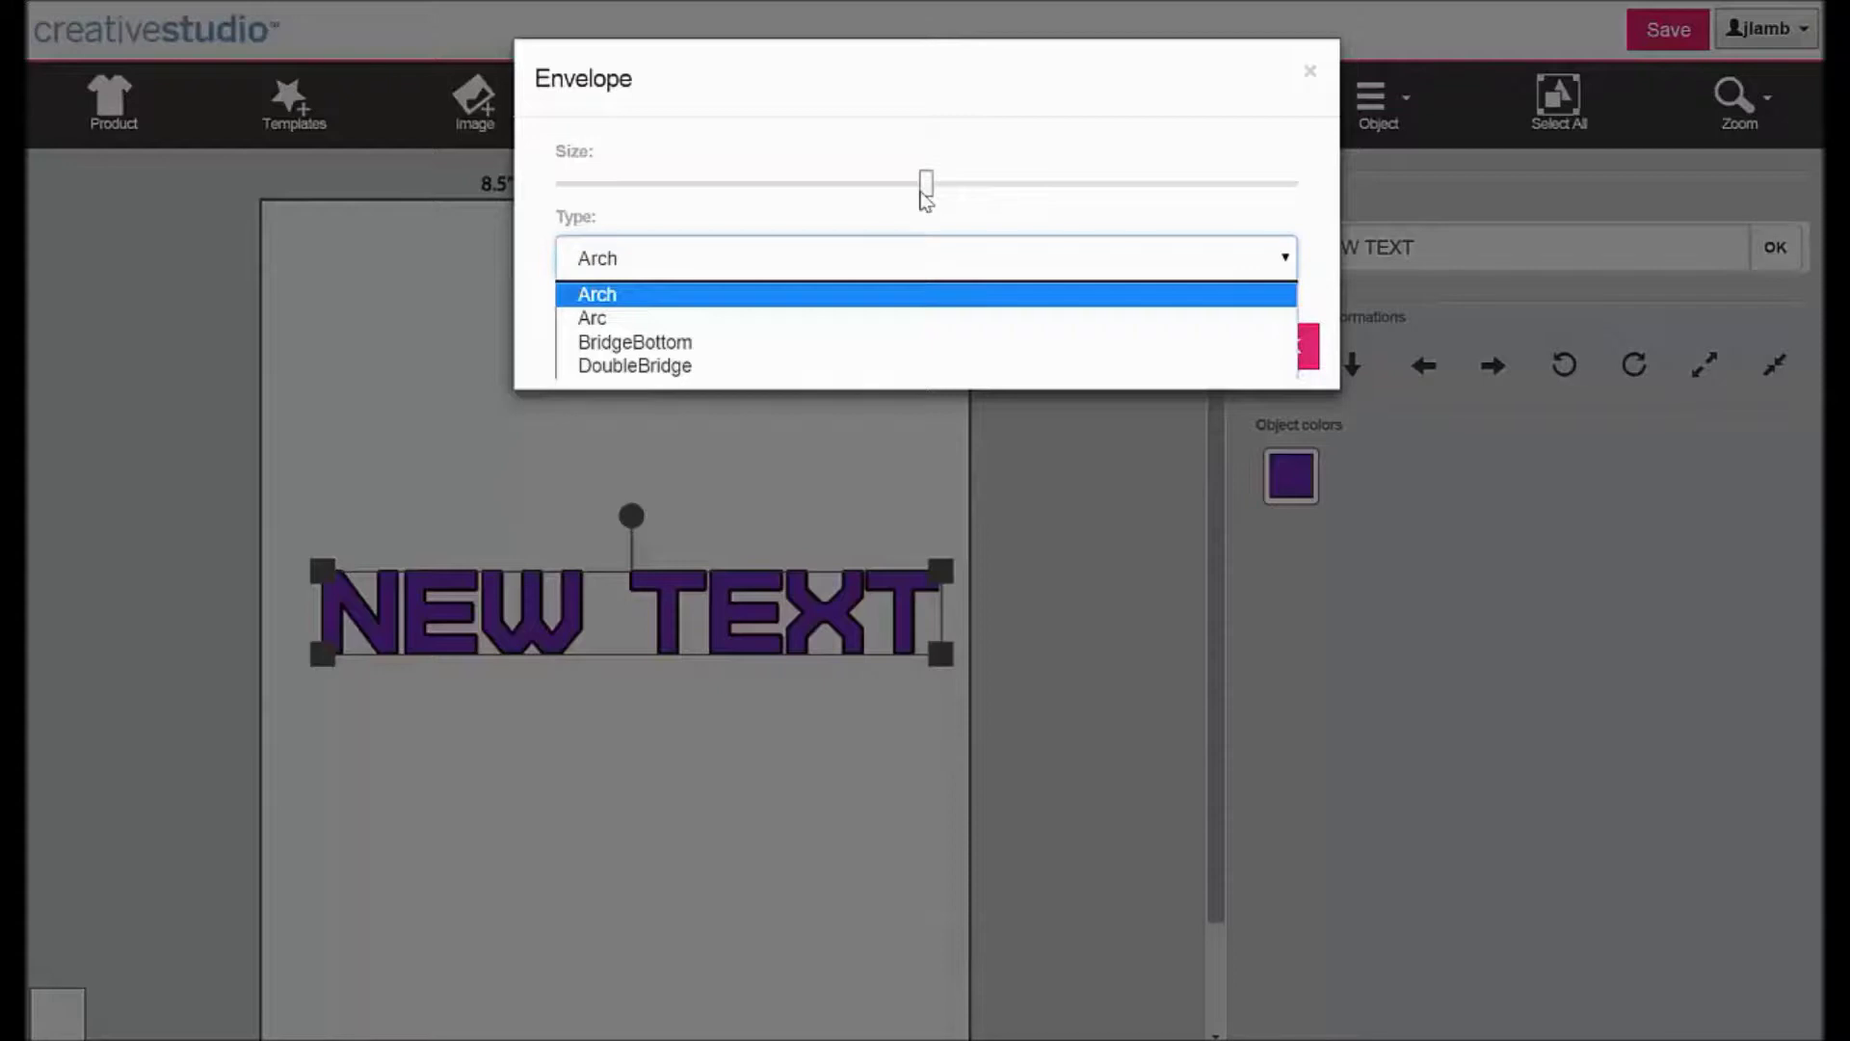
{"action": "left_click", "coordinate": [927, 189]}
{"action": "mouse_move", "coordinate": [929, 190]}
{"action": "left_mouse_down"}
{"action": "mouse_move", "coordinate": [1008, 190]}
{"action": "mouse_move", "coordinate": [805, 197]}
{"action": "mouse_move", "coordinate": [916, 187]}
{"action": "left_mouse_up"}
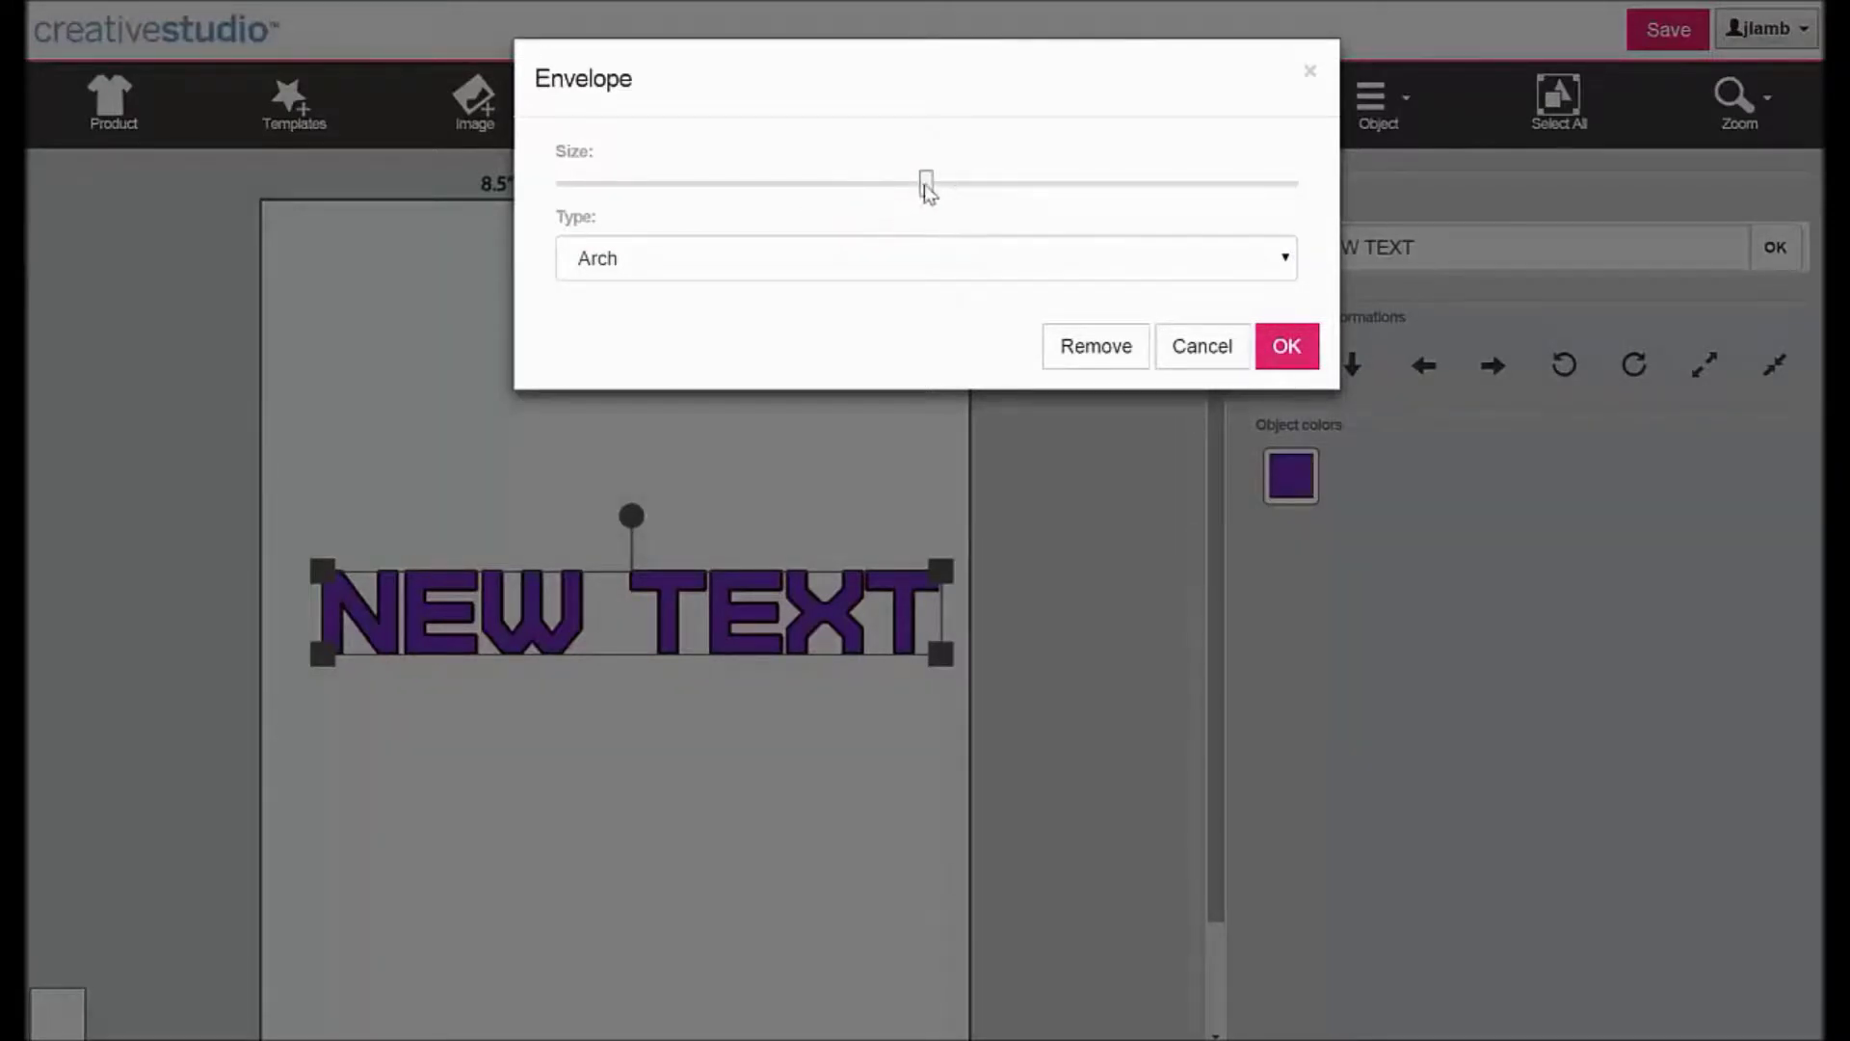
{"action": "left_click_drag", "start_coordinate": [928, 190], "coordinate": [997, 186]}
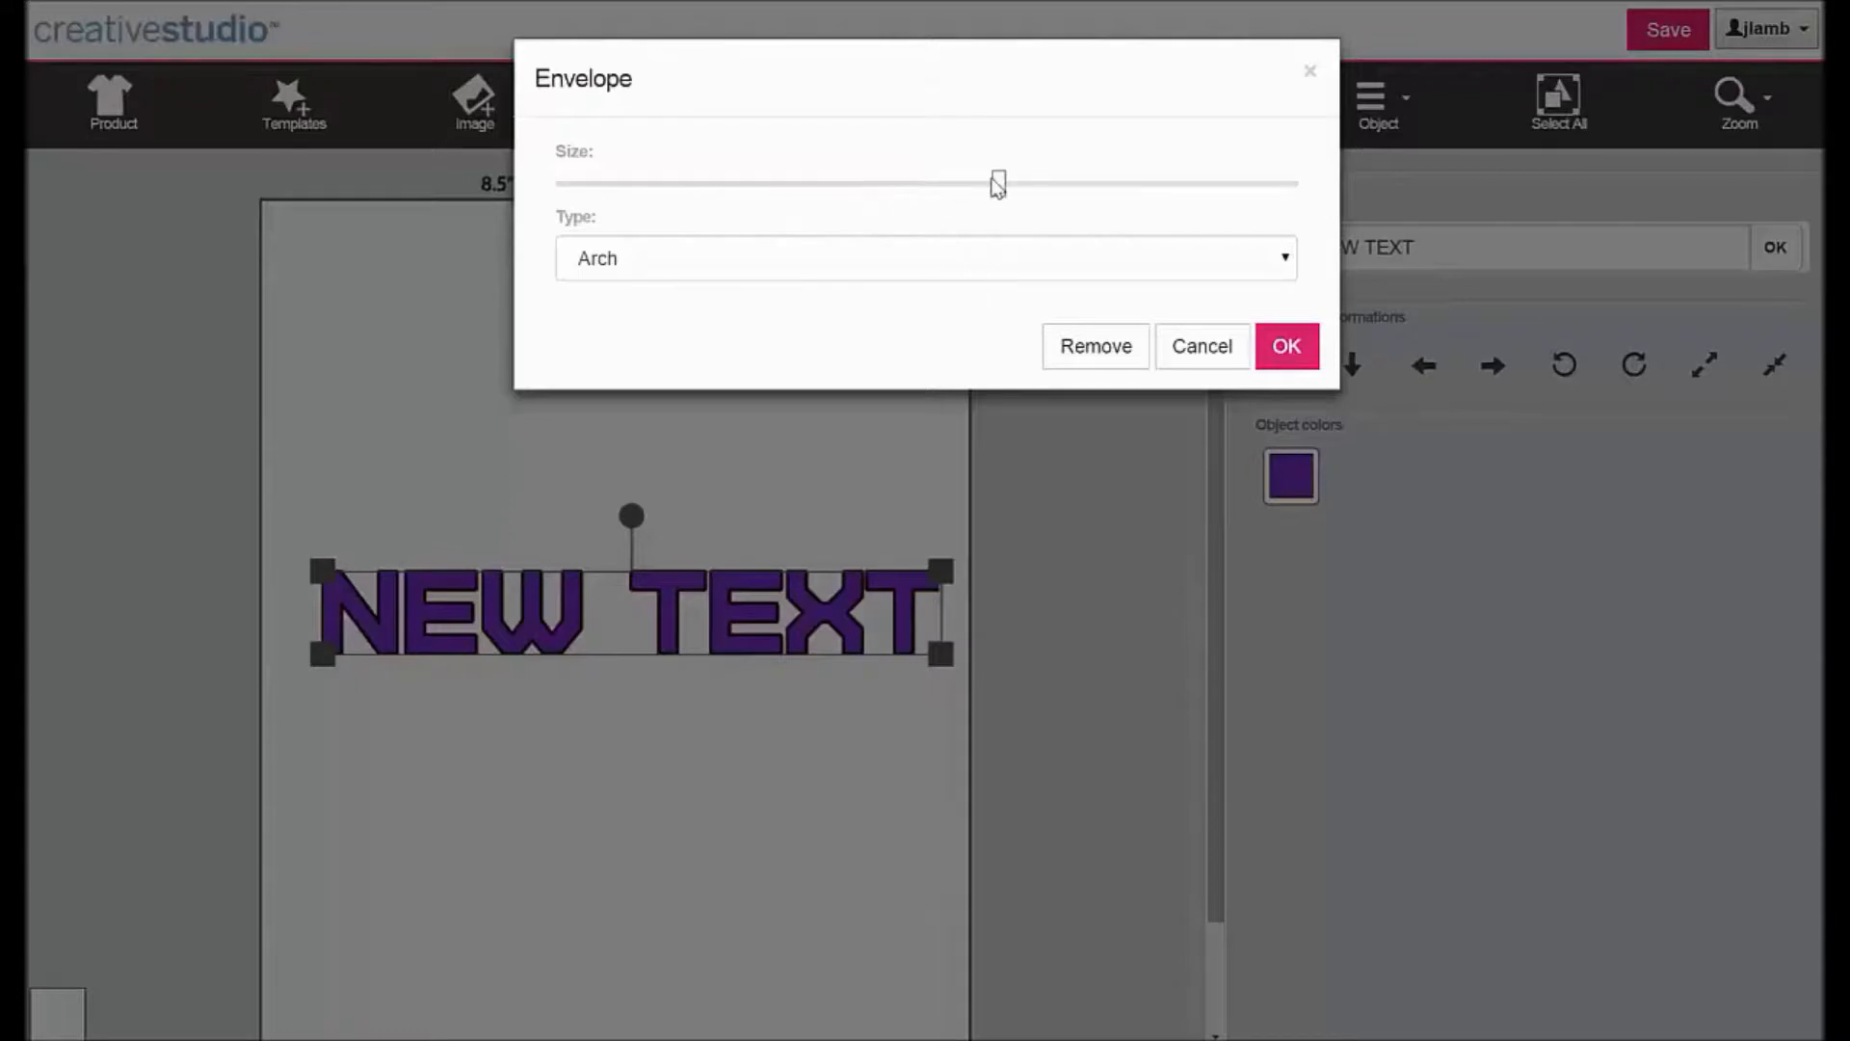
{"action": "left_click", "coordinate": [1290, 350]}
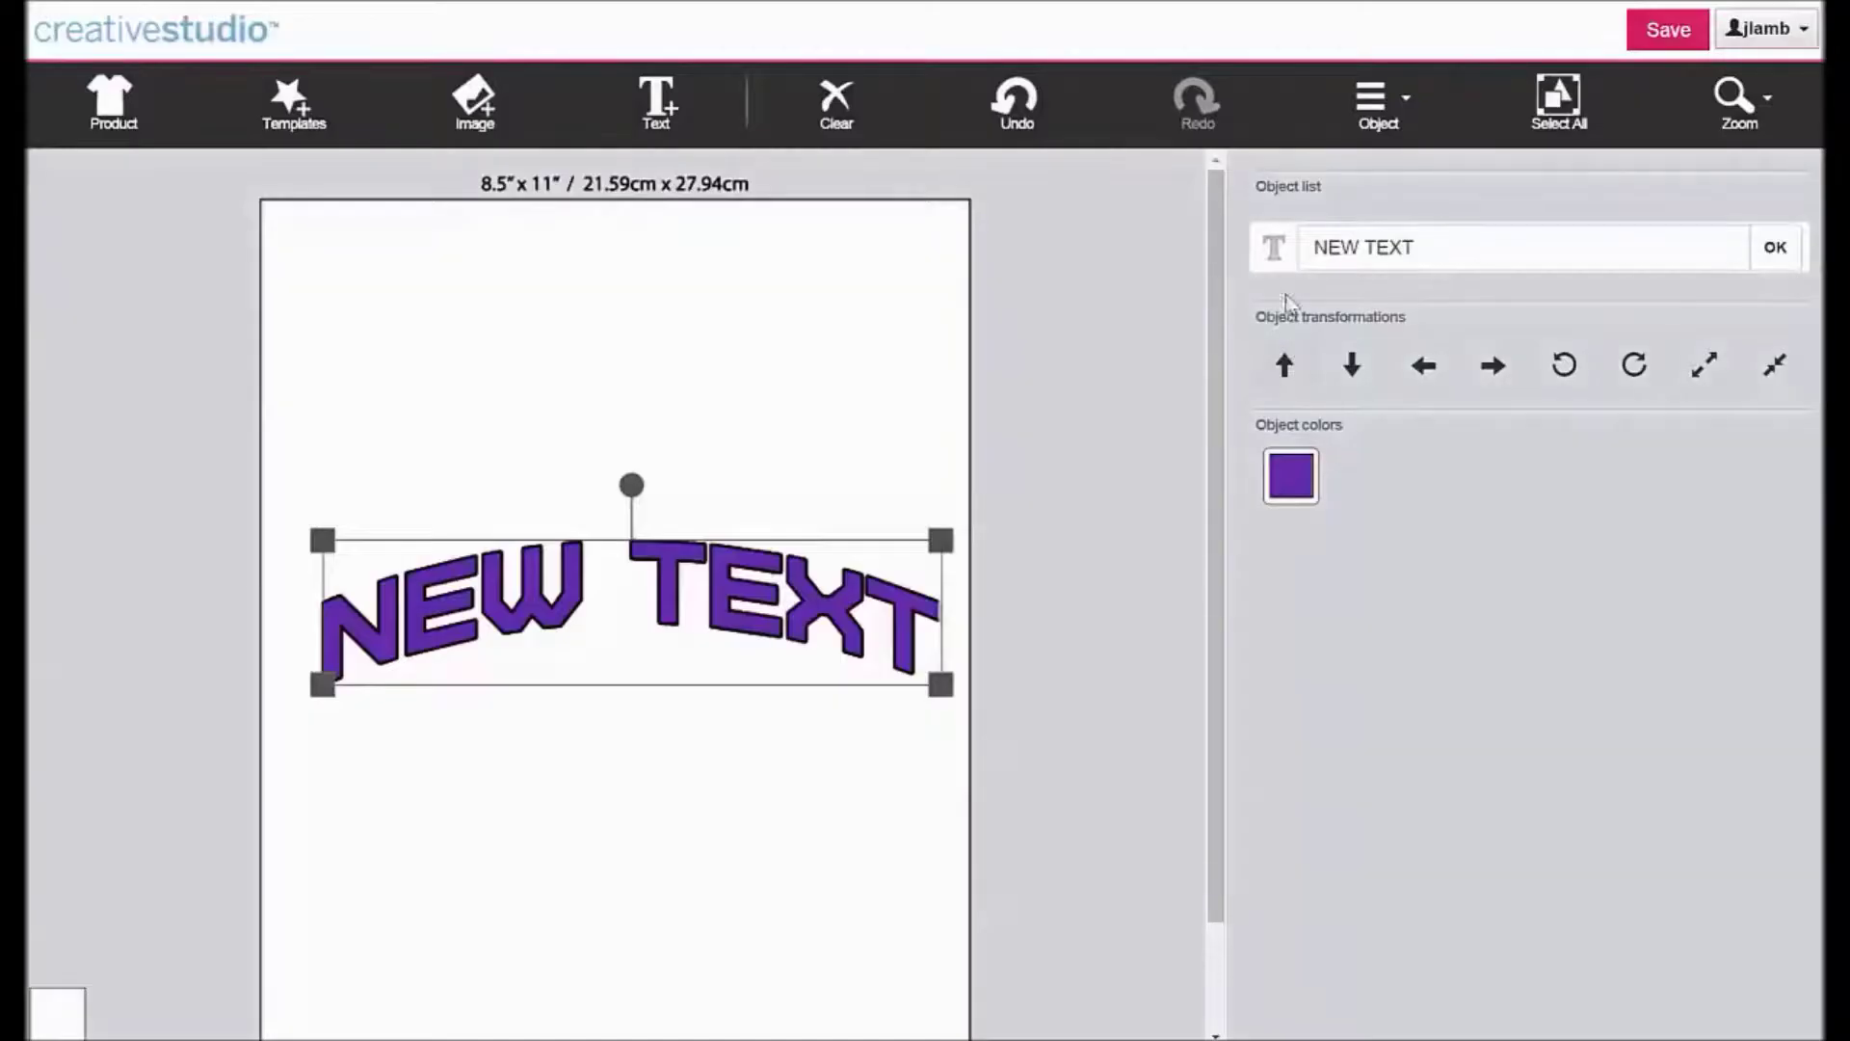
- Lower the Arch envelope Size so NEW TEXT dips in the middle
{"action": "left_click", "coordinate": [1372, 108]}
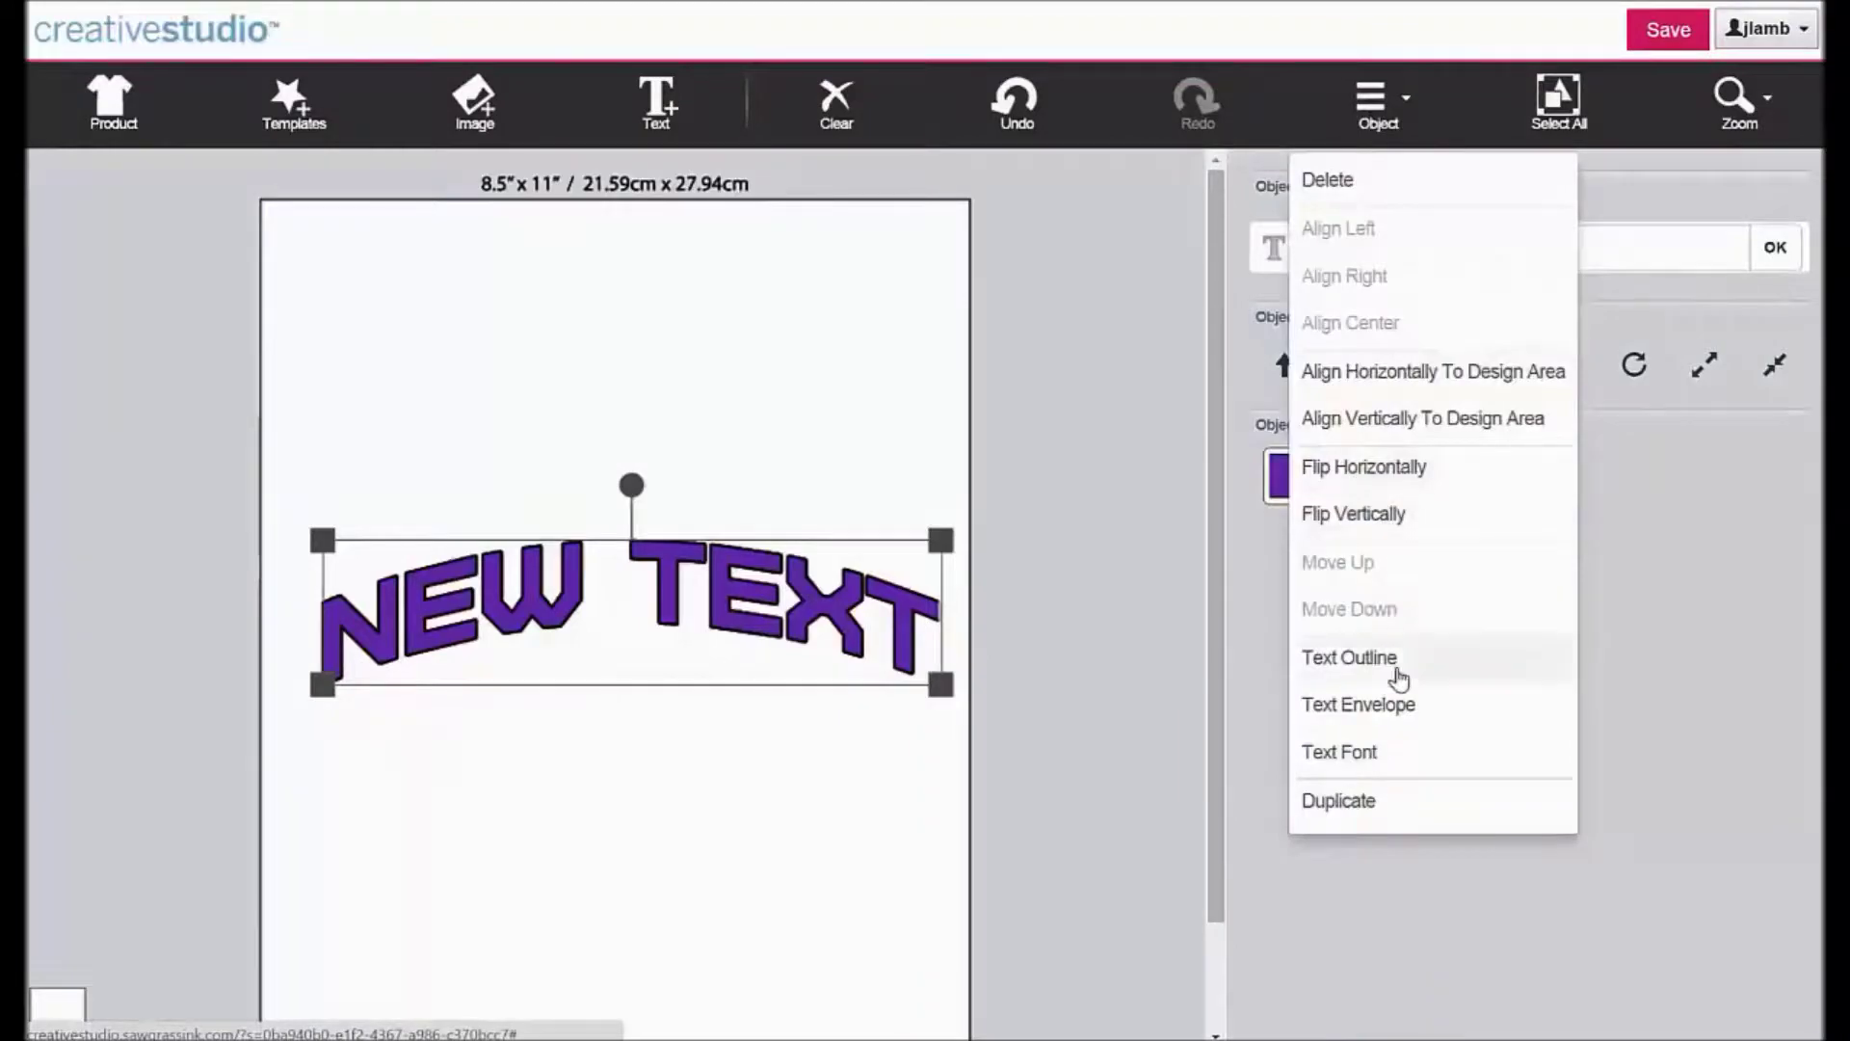
{"action": "left_click", "coordinate": [1384, 706]}
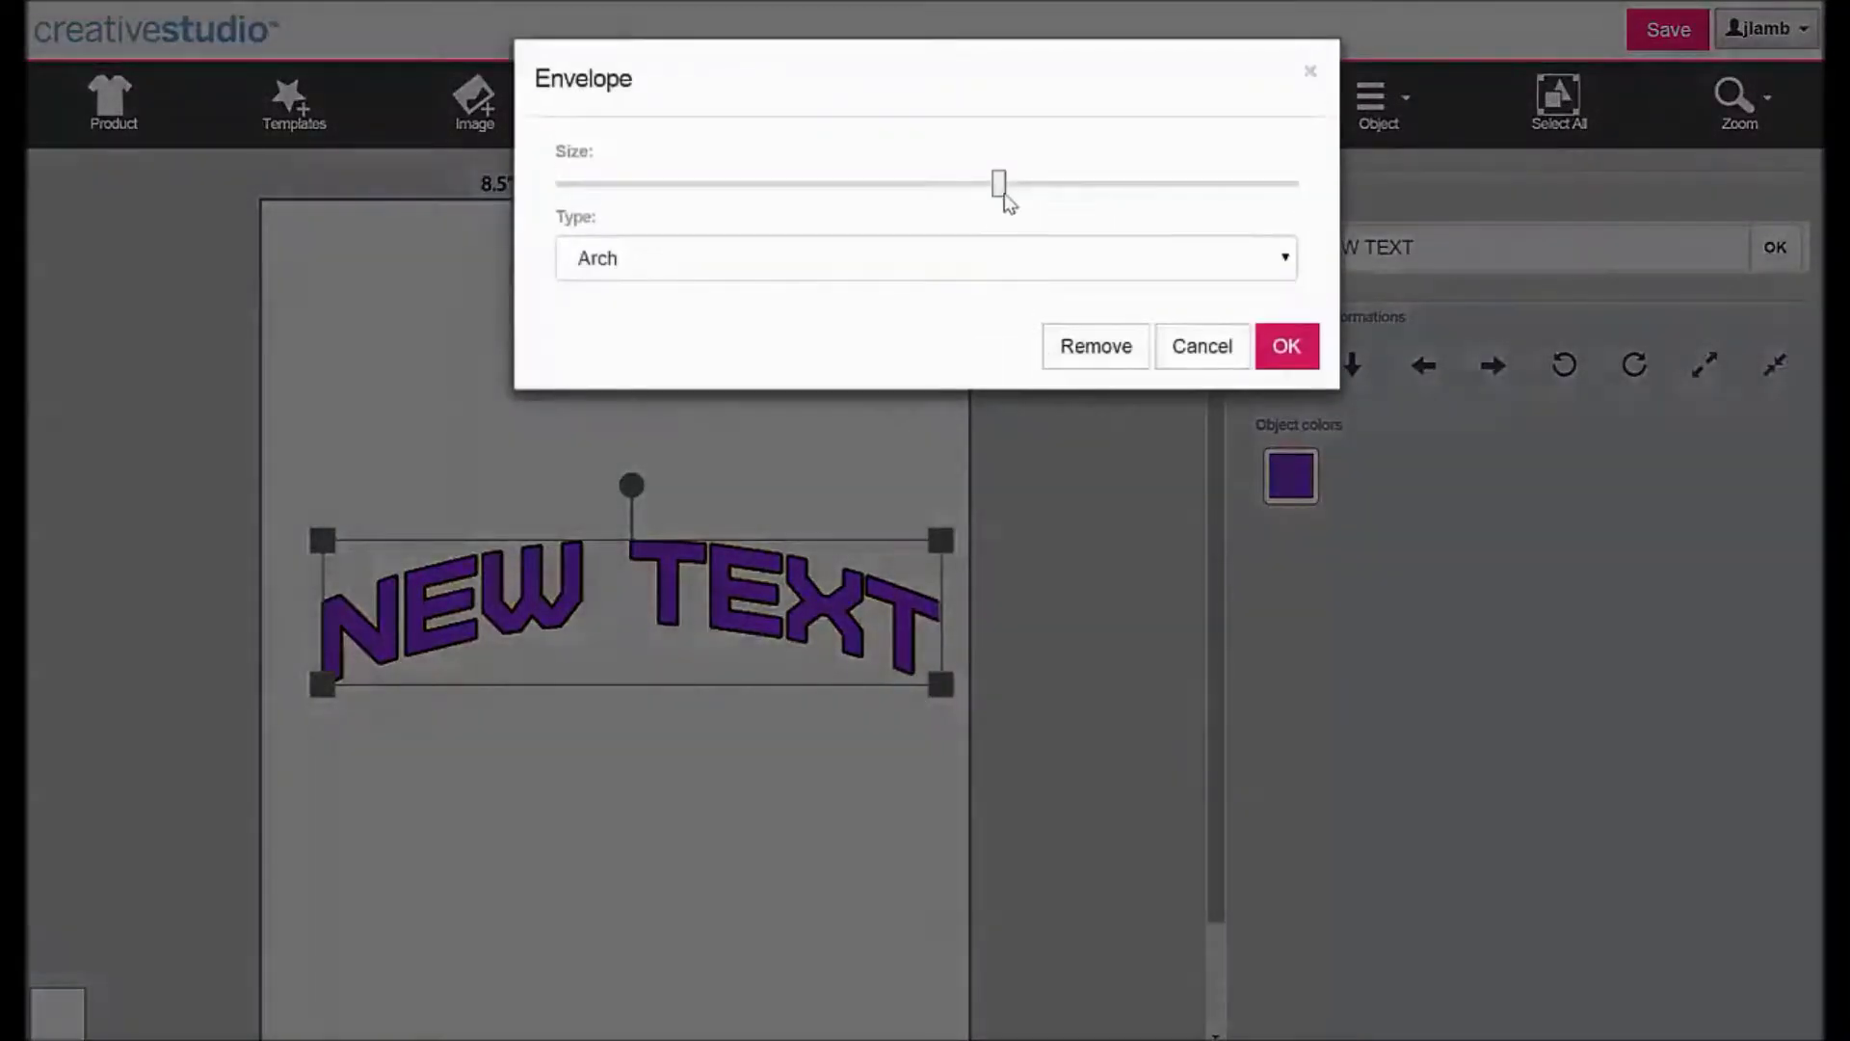
{"action": "left_click_drag", "start_coordinate": [1003, 185], "coordinate": [831, 189]}
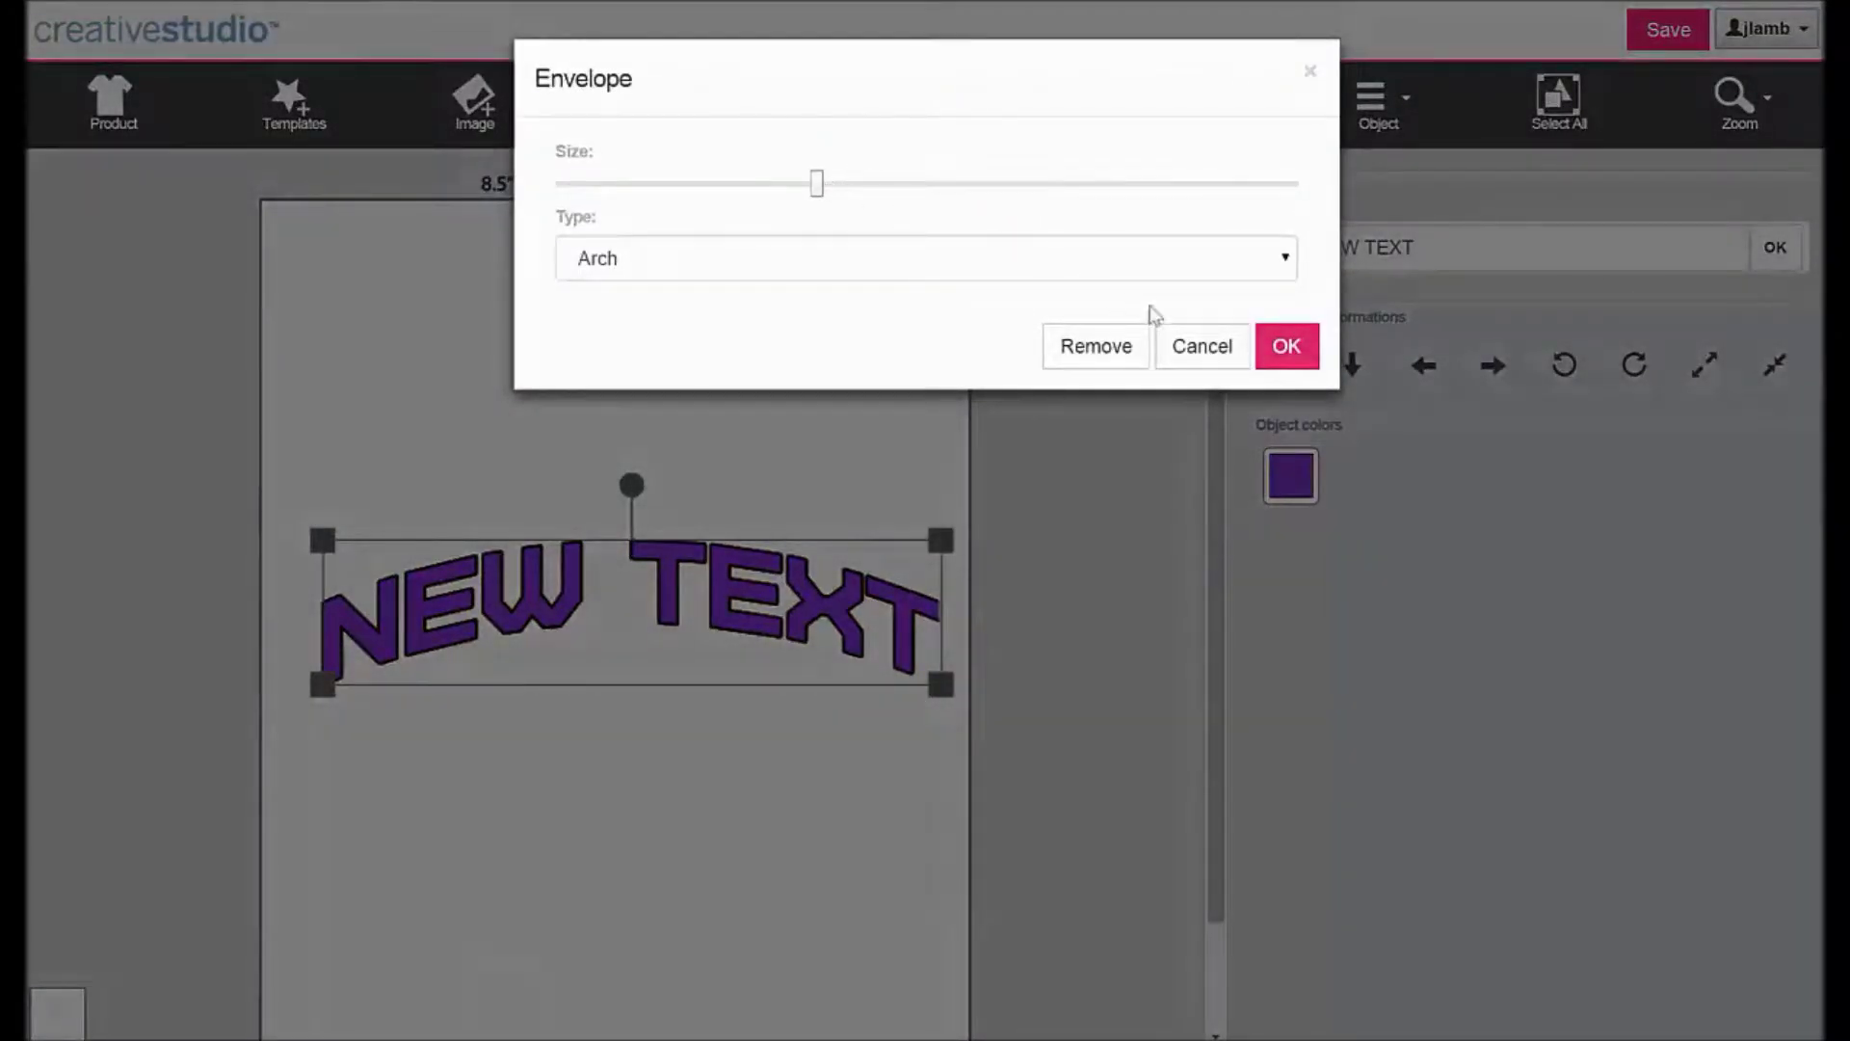
{"action": "left_click", "coordinate": [1281, 344]}
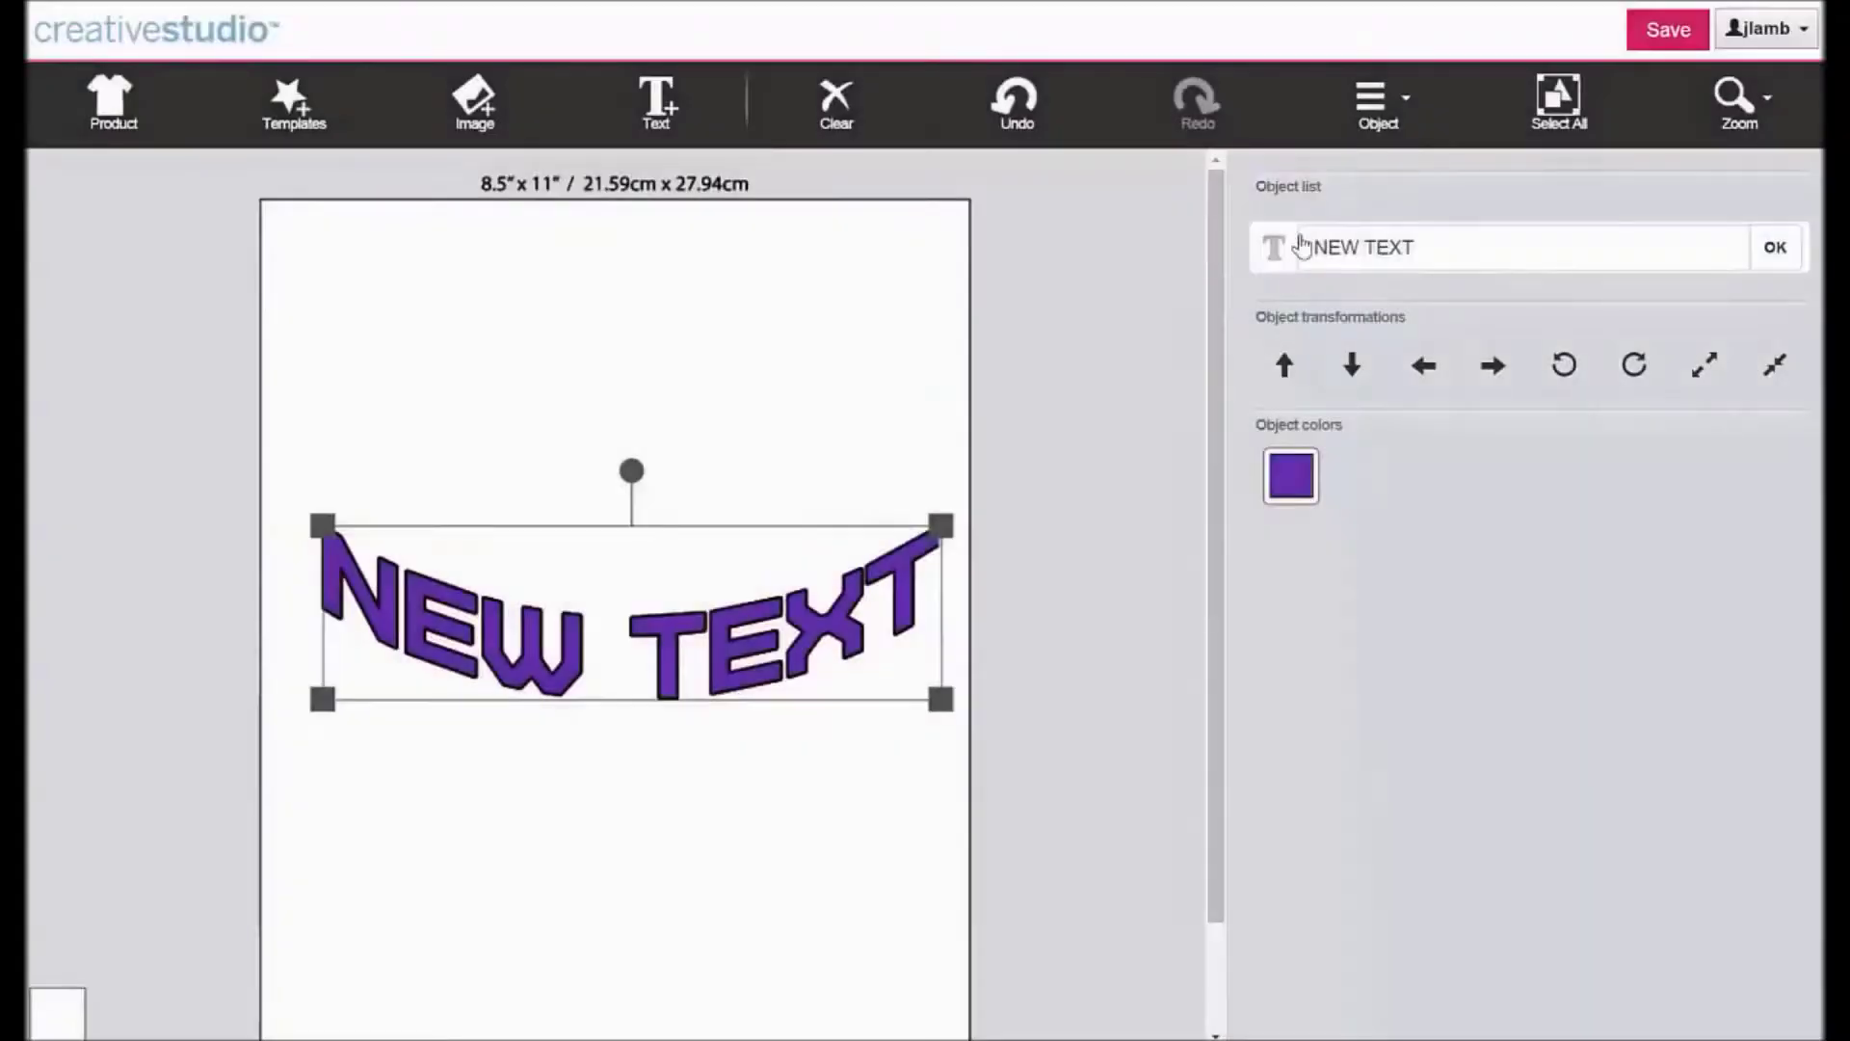
{"action": "left_click", "coordinate": [1375, 108]}
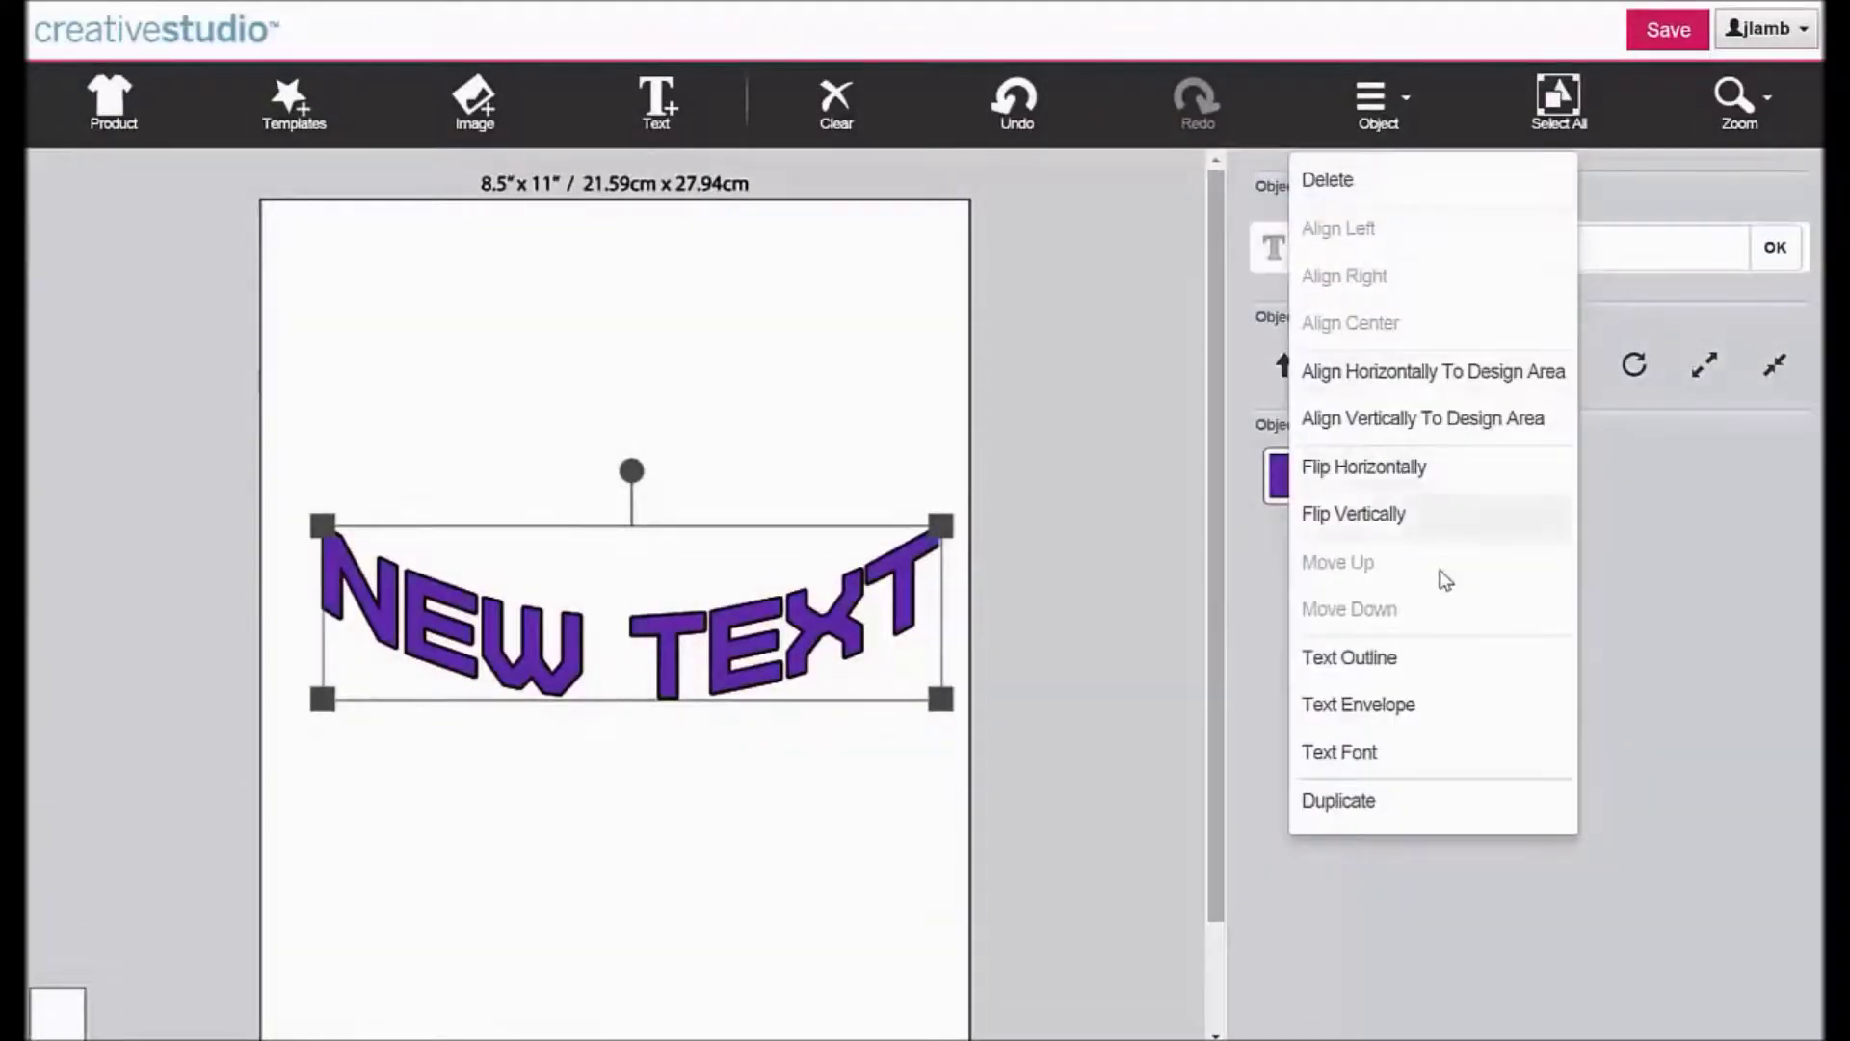
{"action": "left_click", "coordinate": [1417, 706]}
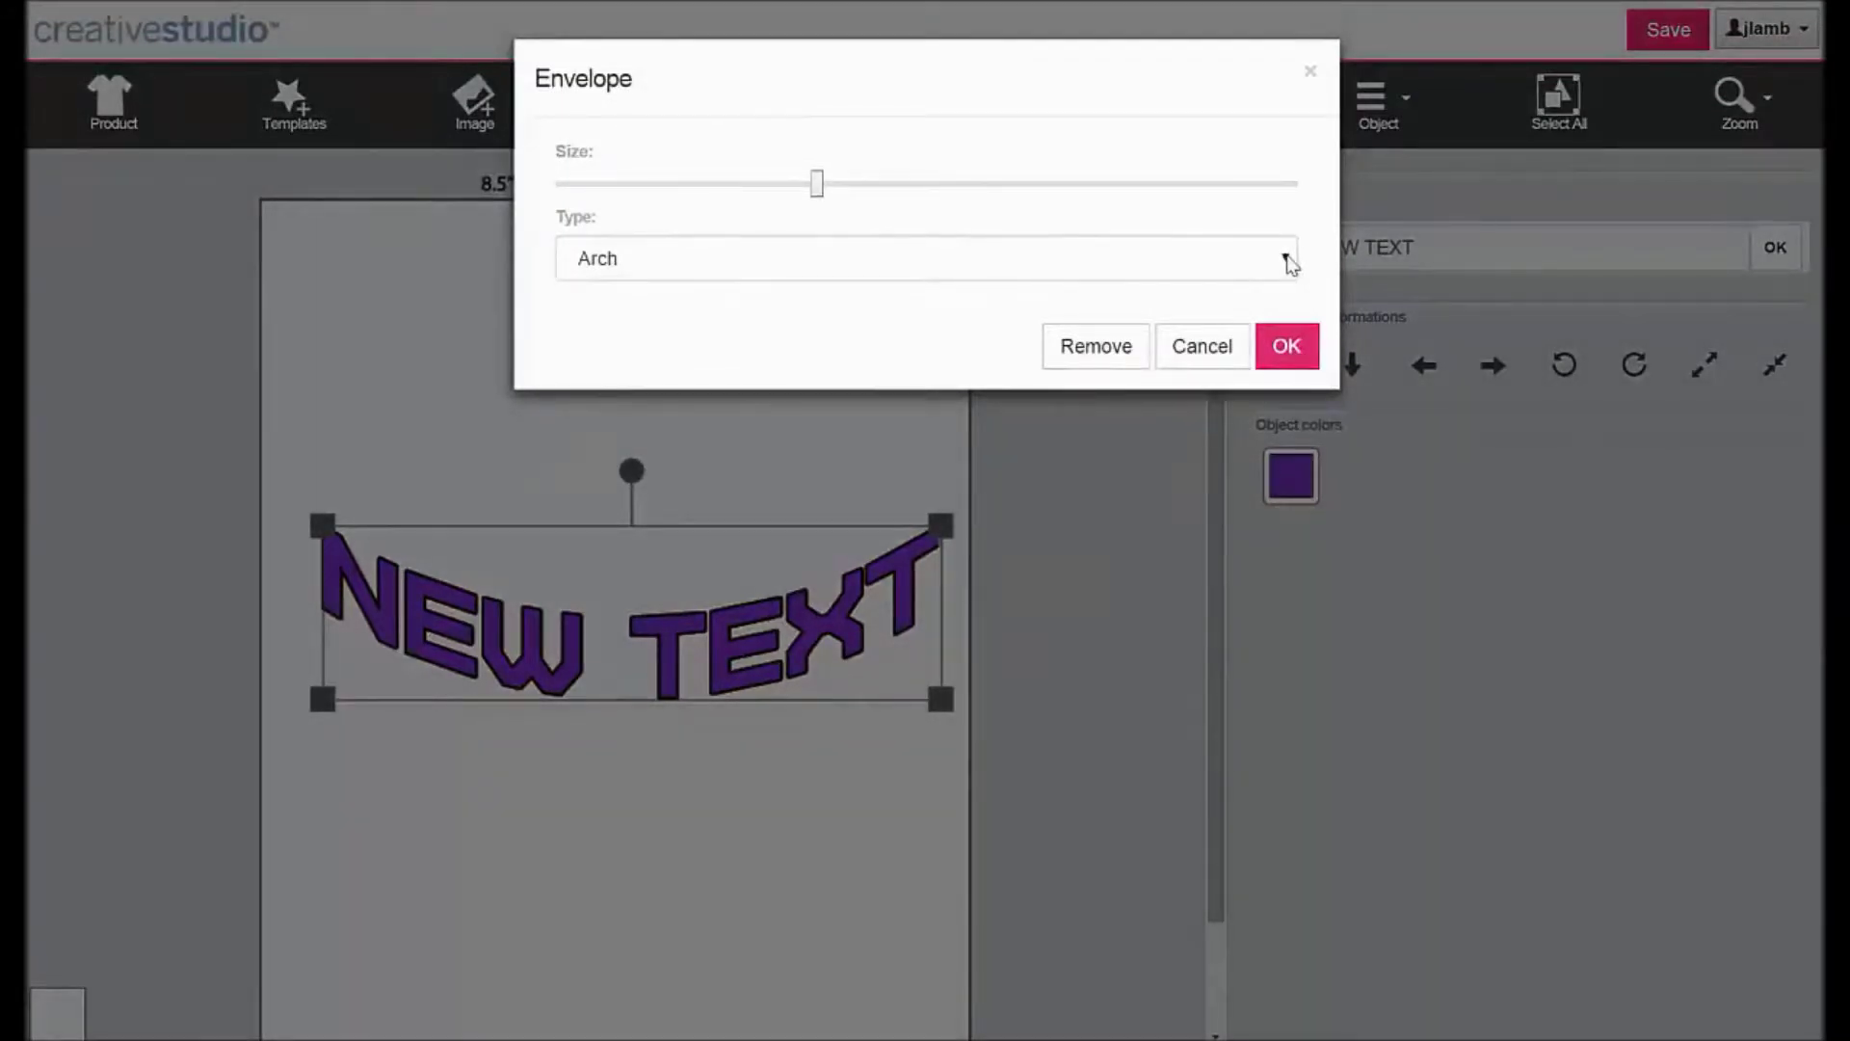
- Switch the text envelope type to Arc with a higher Size and apply it
{"action": "left_click", "coordinate": [1286, 260]}
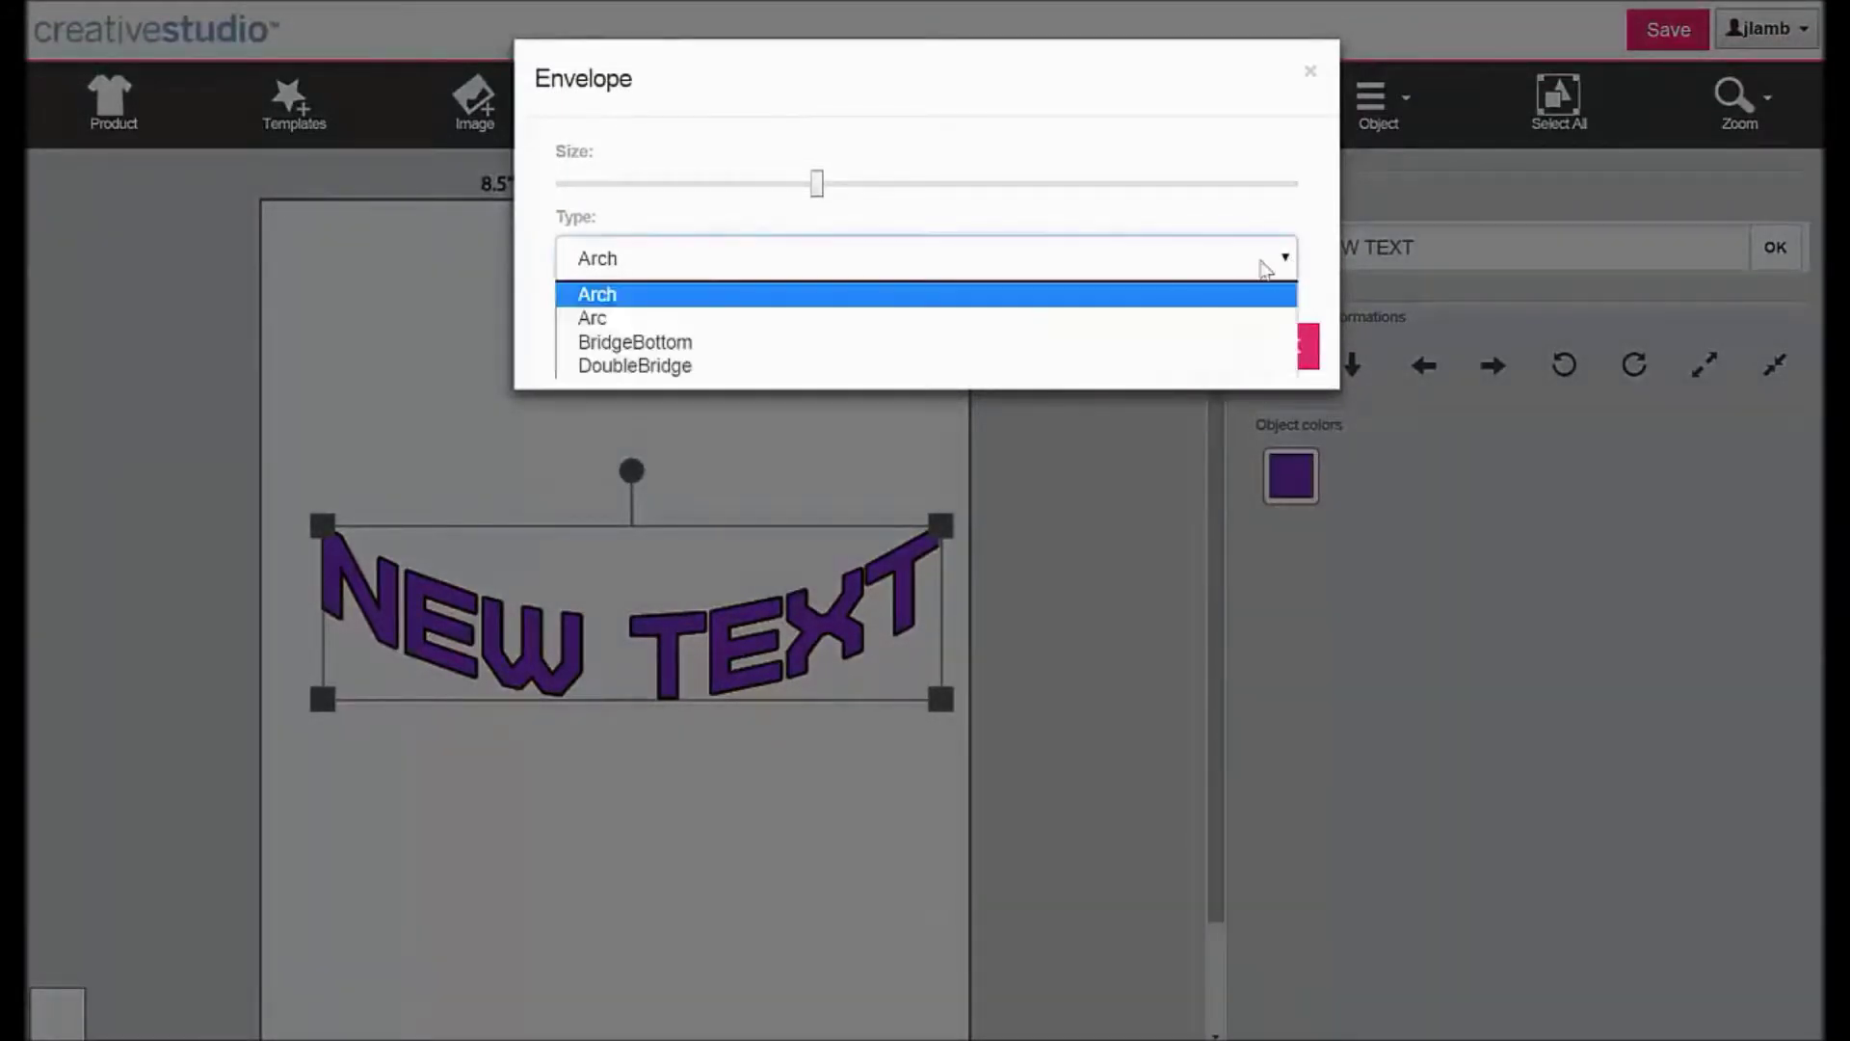
{"action": "left_click", "coordinate": [675, 318]}
{"action": "left_click_drag", "start_coordinate": [937, 207], "coordinate": [1066, 210]}
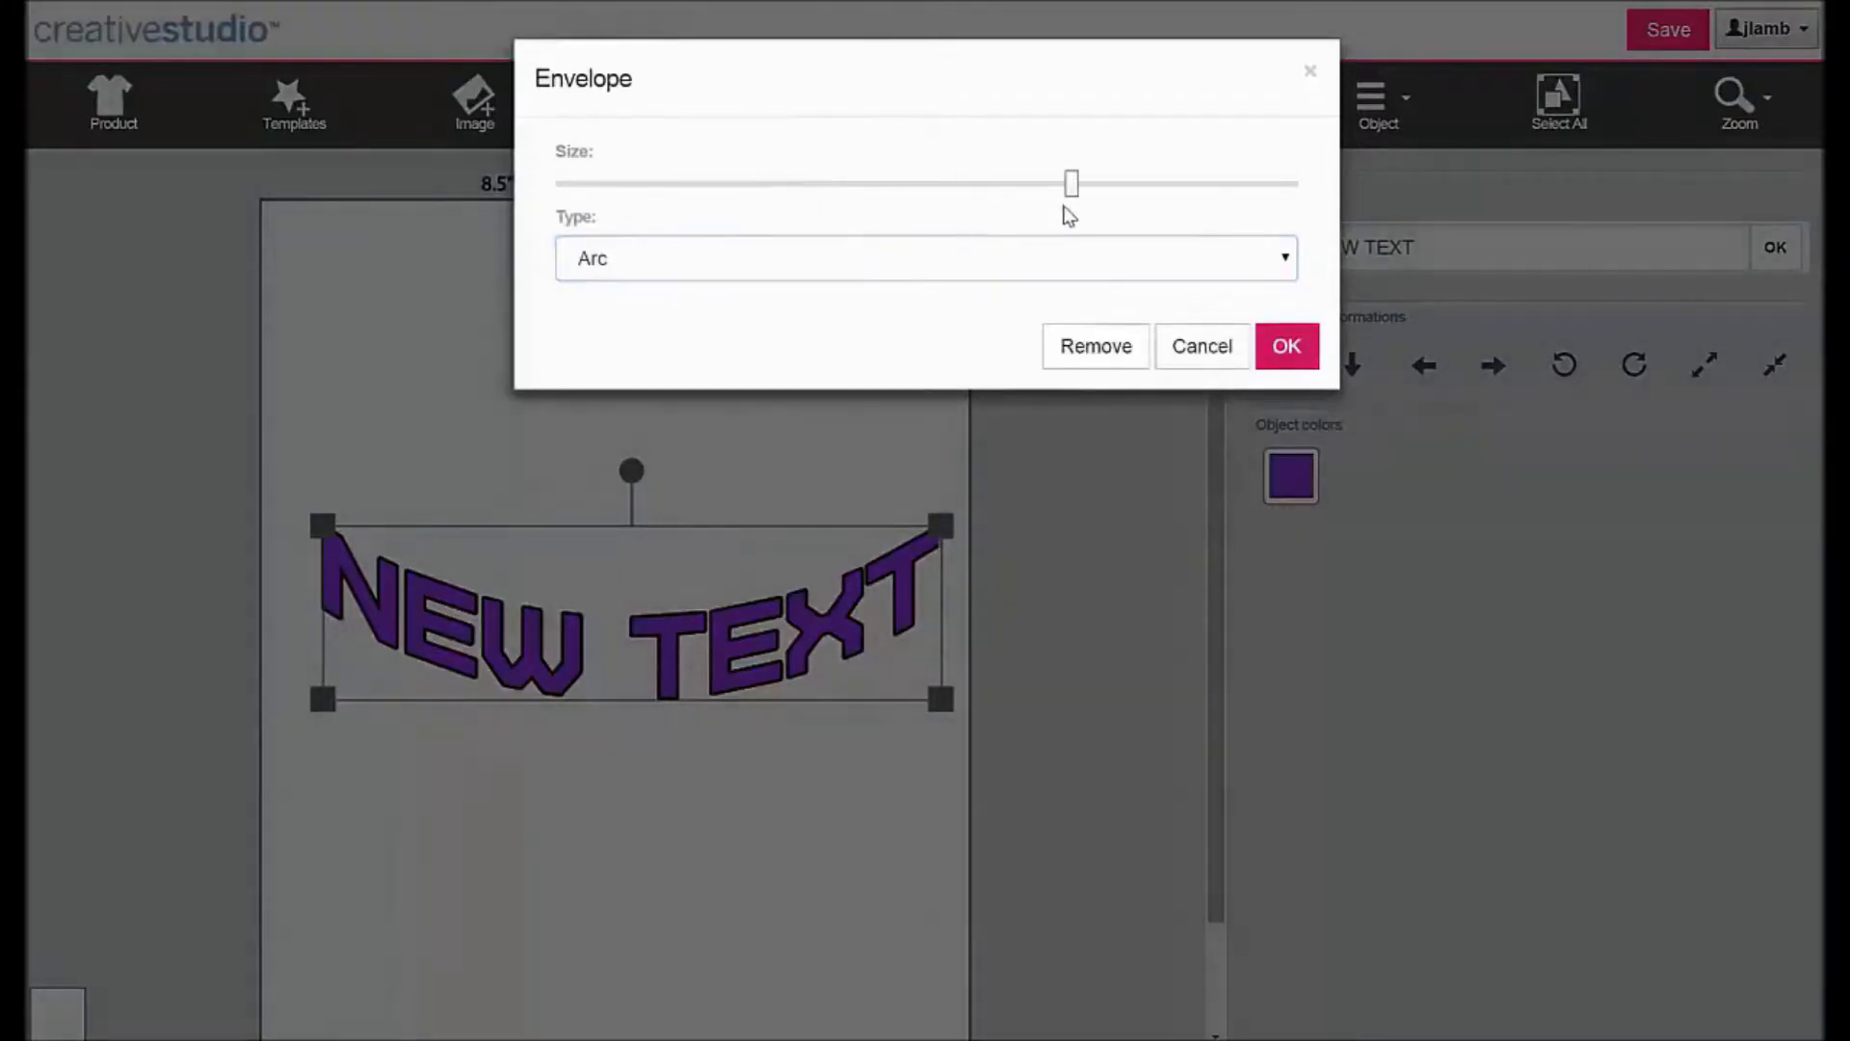
{"action": "left_click", "coordinate": [1288, 345]}
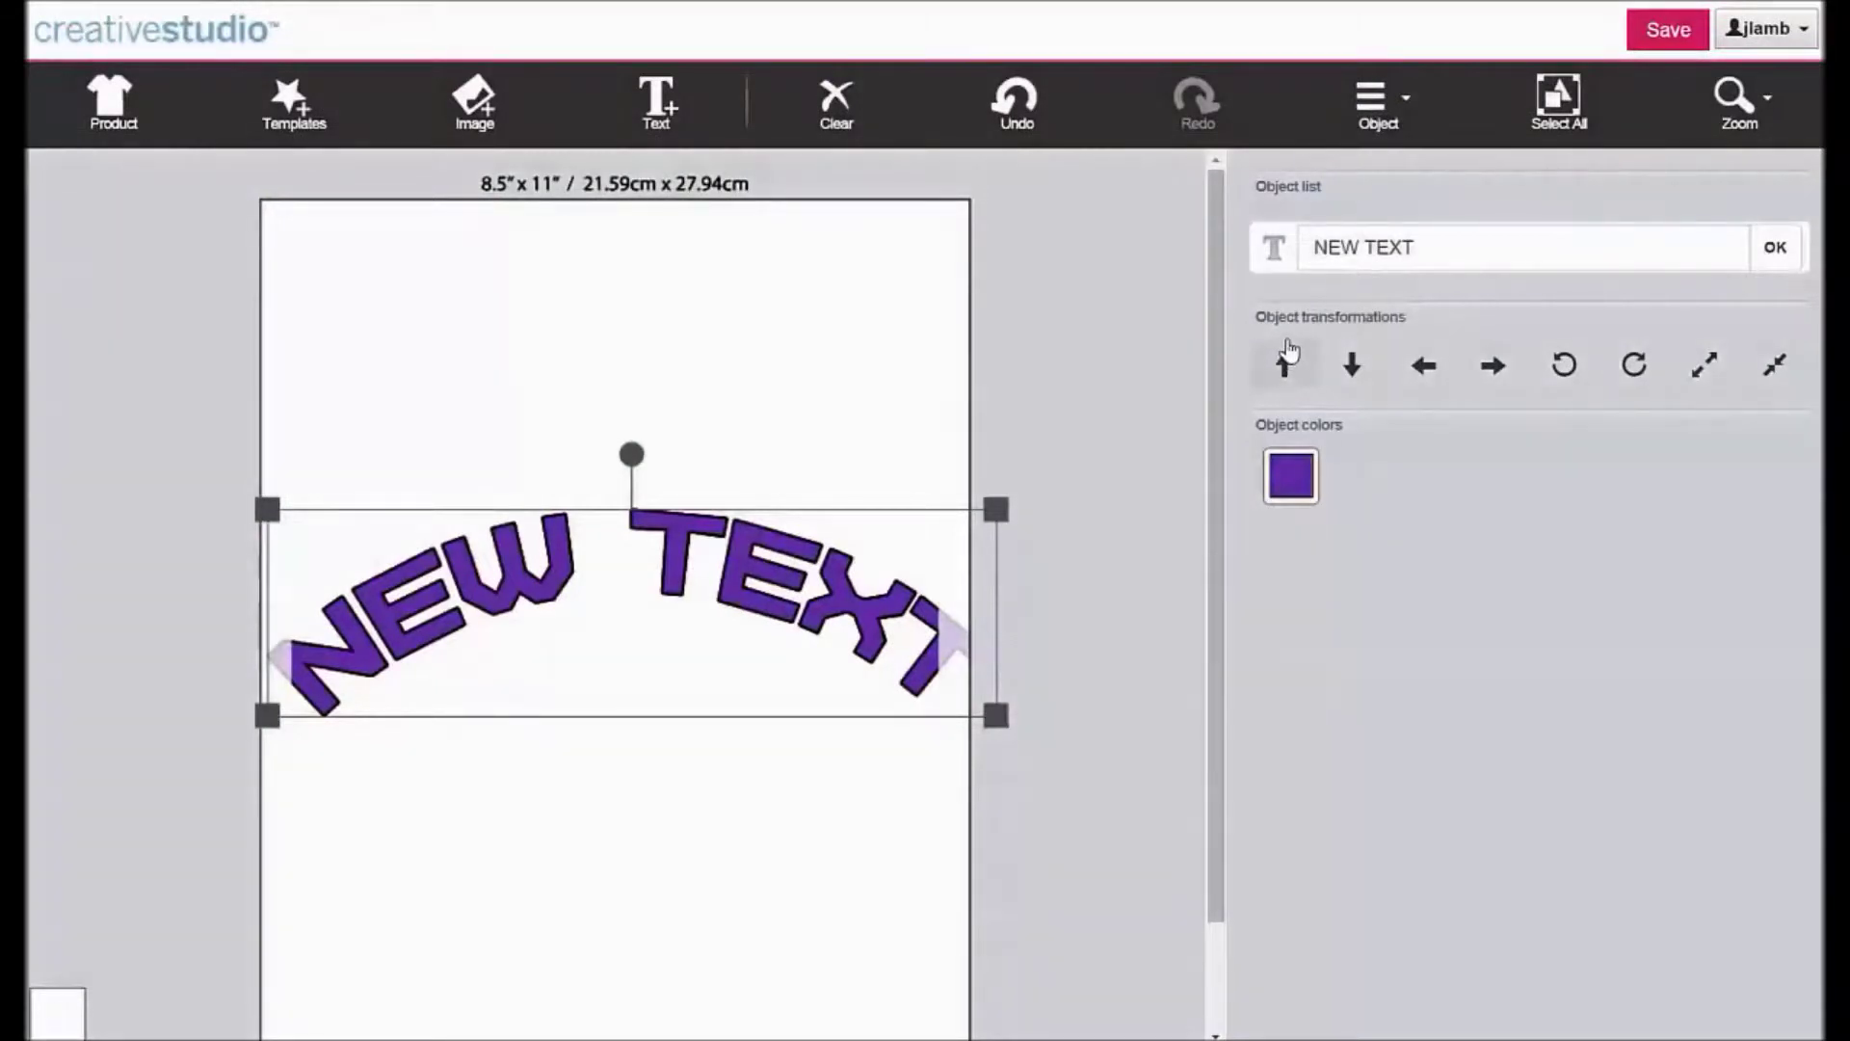
- Reduce the Arc envelope Size so NEW TEXT curves downward, then reselect it
{"action": "left_click", "coordinate": [1373, 100]}
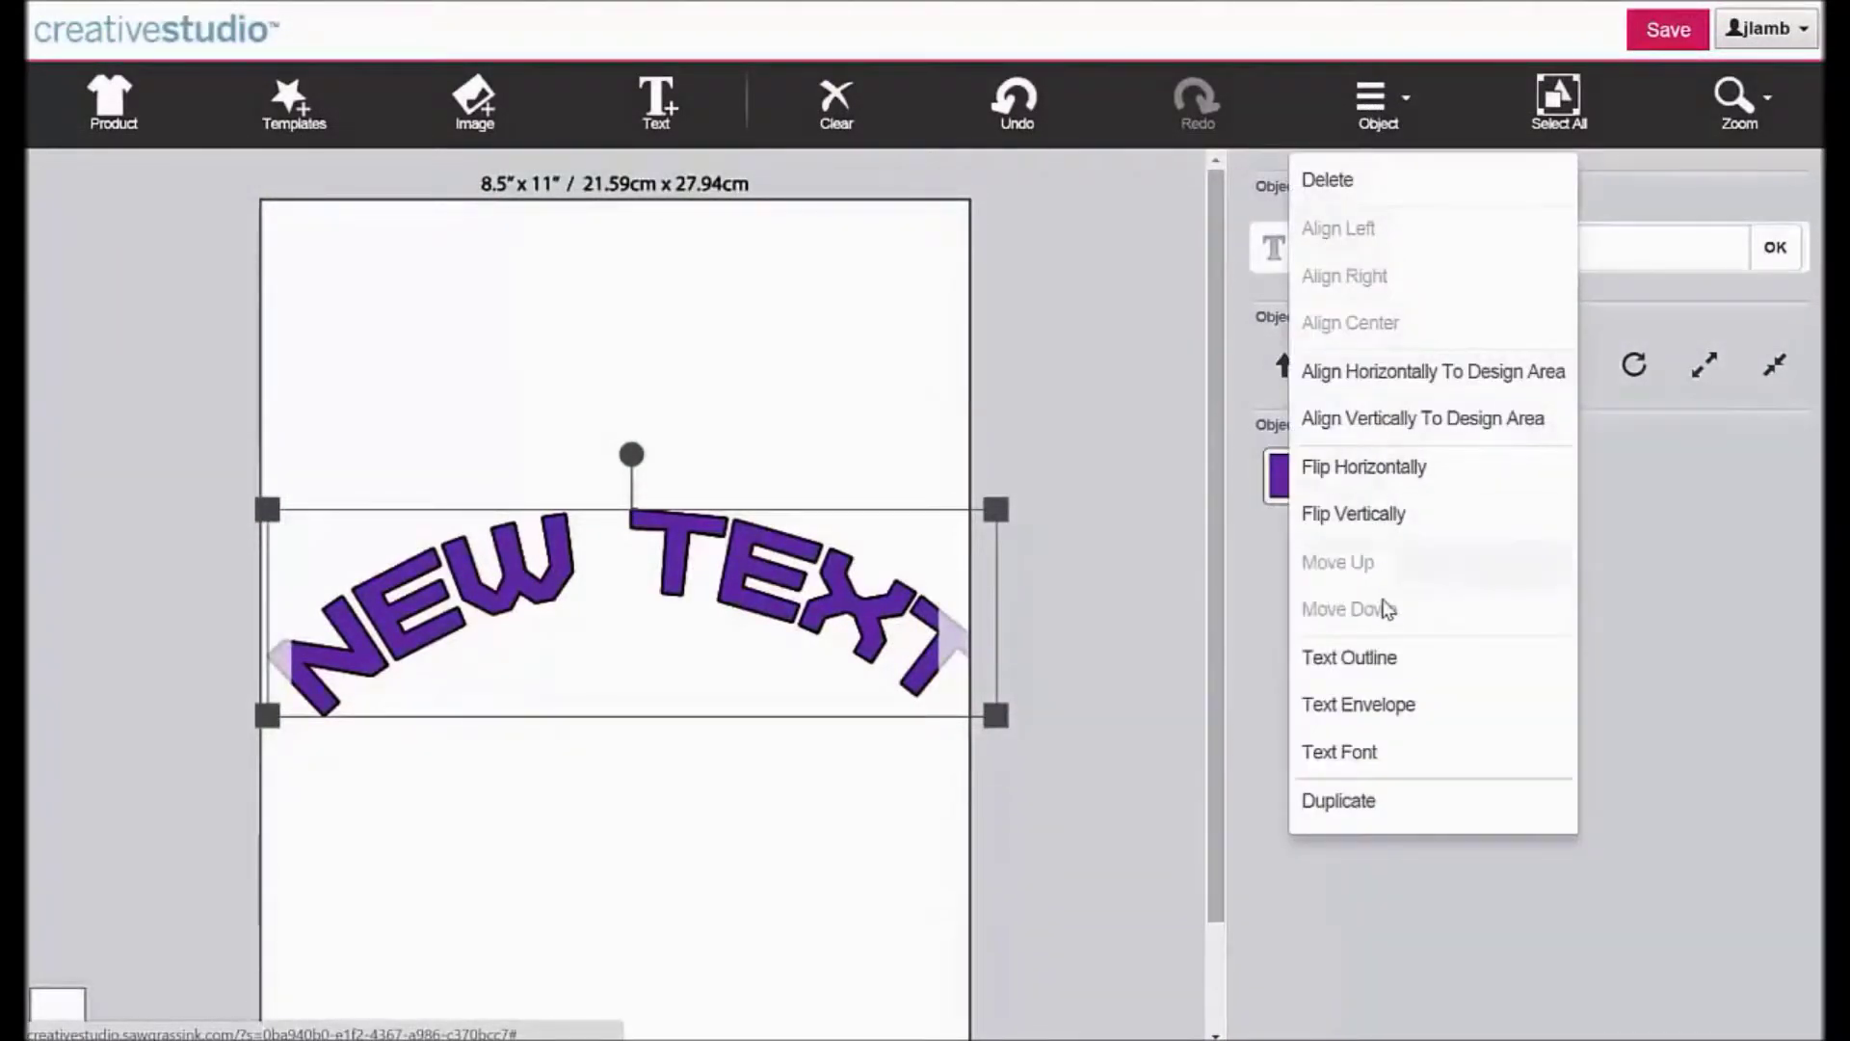
{"action": "left_click", "coordinate": [1374, 705]}
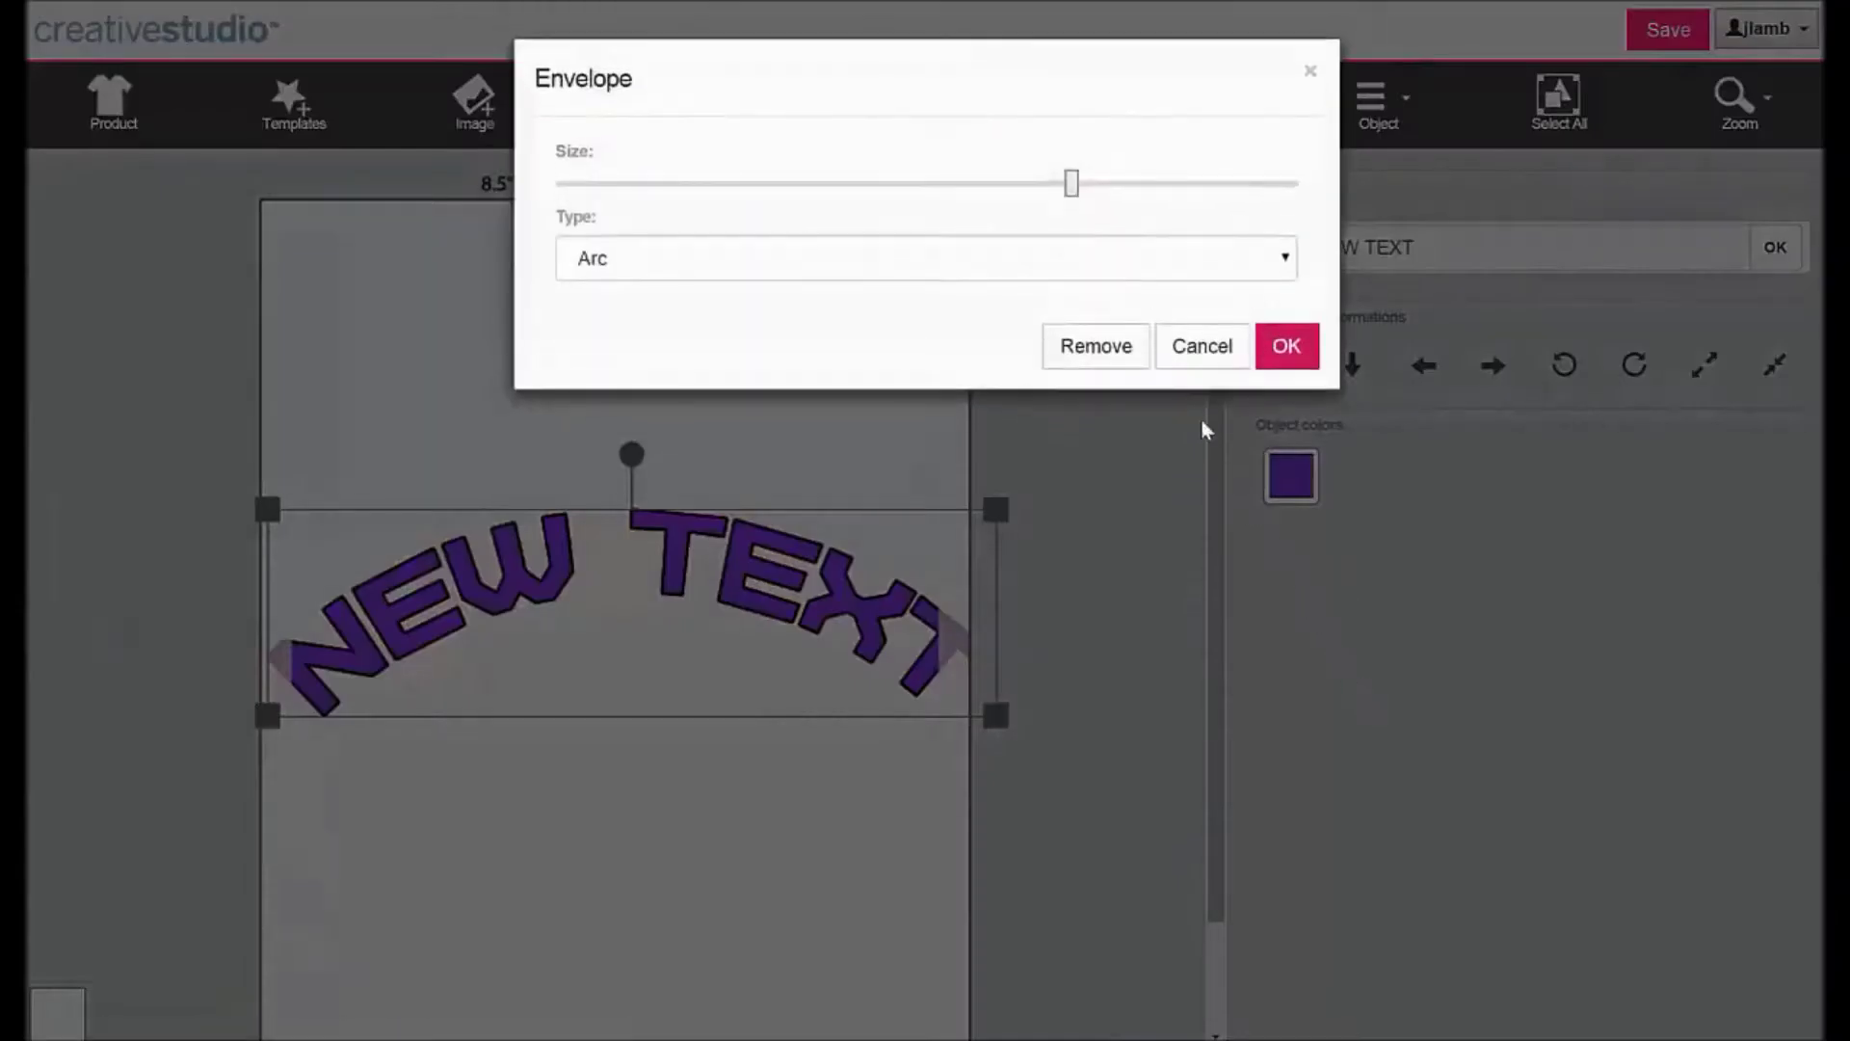
{"action": "left_click_drag", "start_coordinate": [990, 192], "coordinate": [792, 203]}
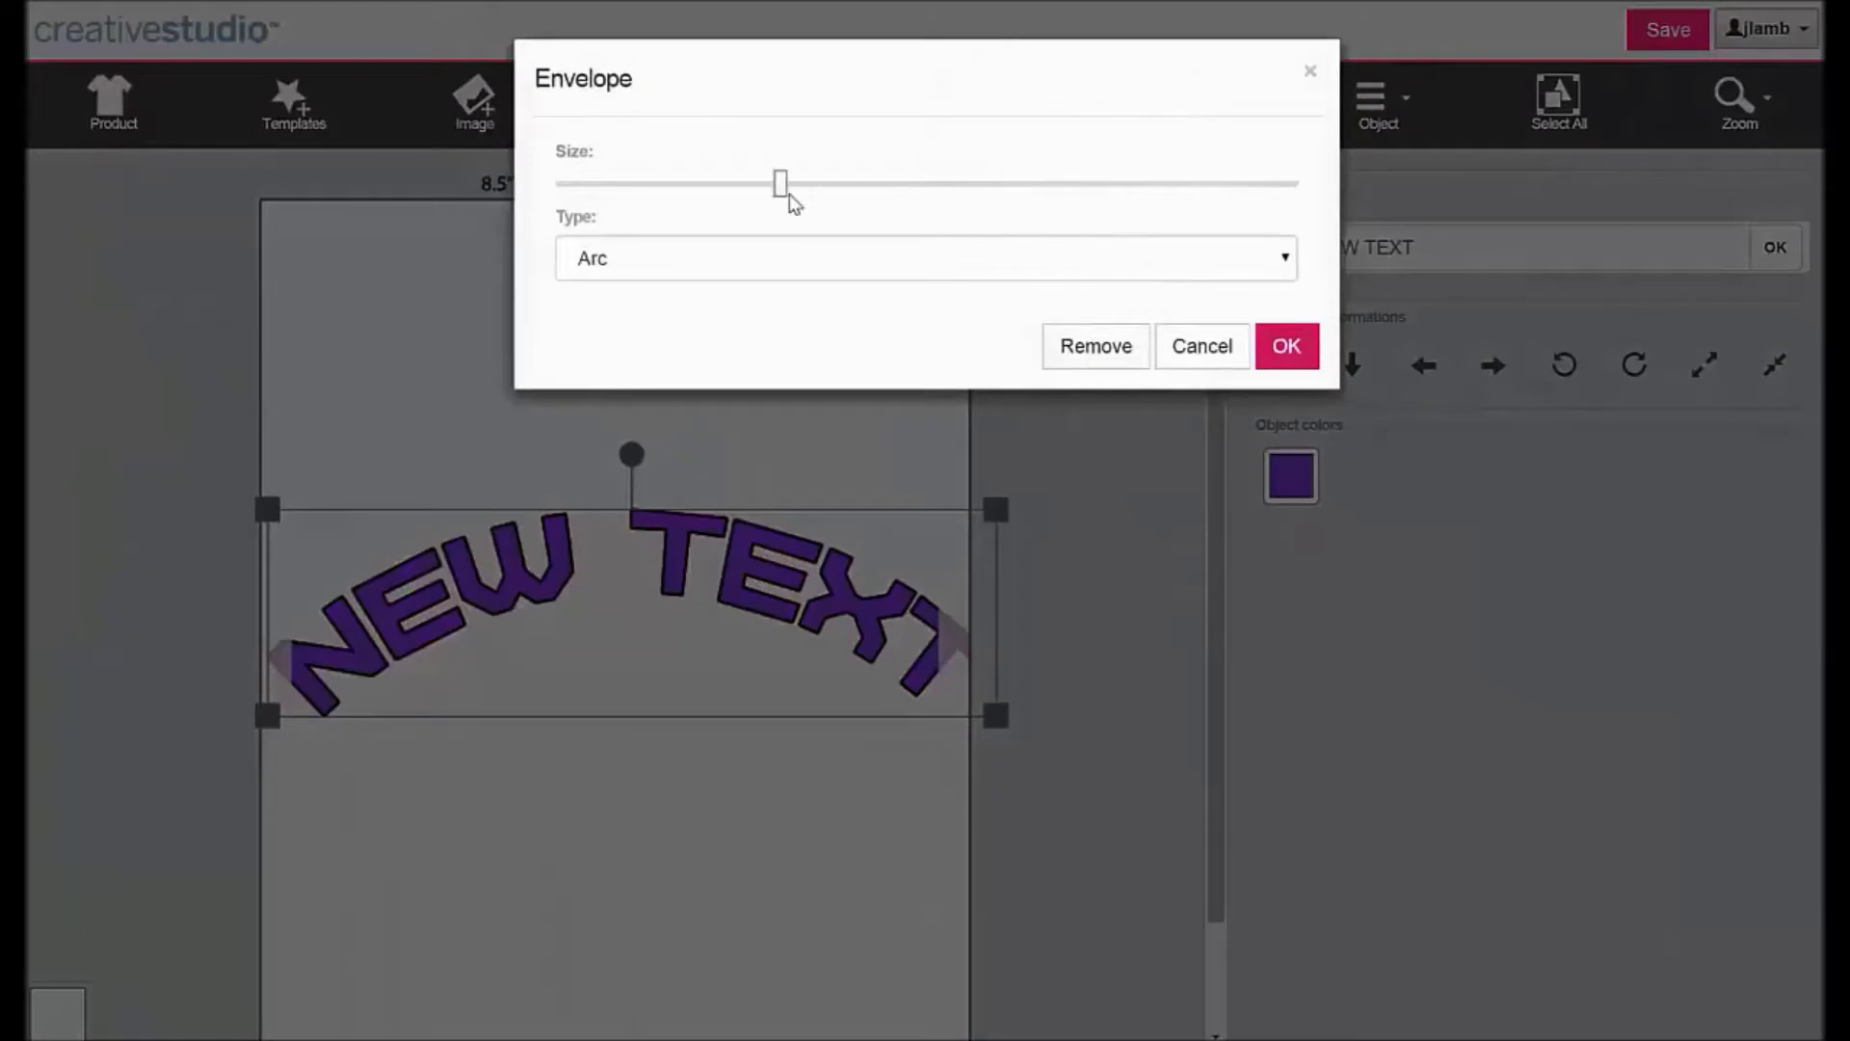
{"action": "left_click", "coordinate": [1284, 347]}
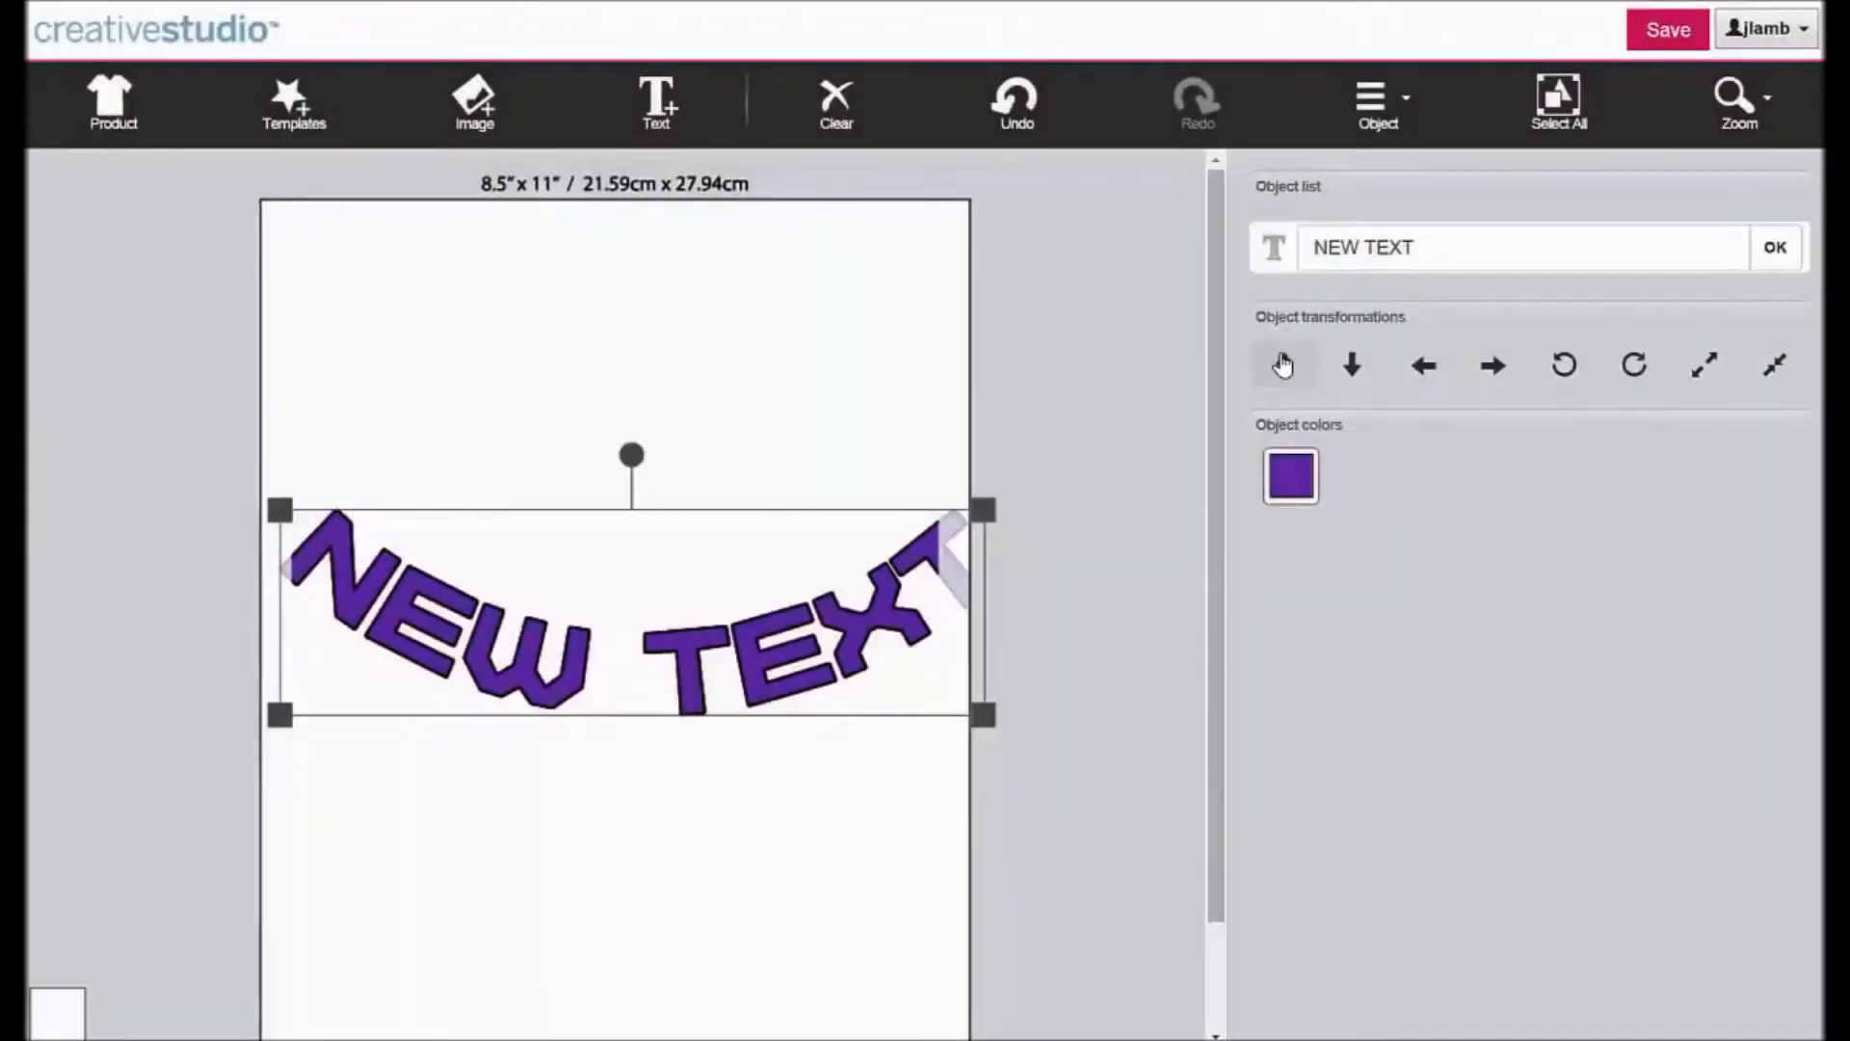
{"action": "left_click", "coordinate": [1380, 101]}
{"action": "left_click", "coordinate": [1210, 106]}
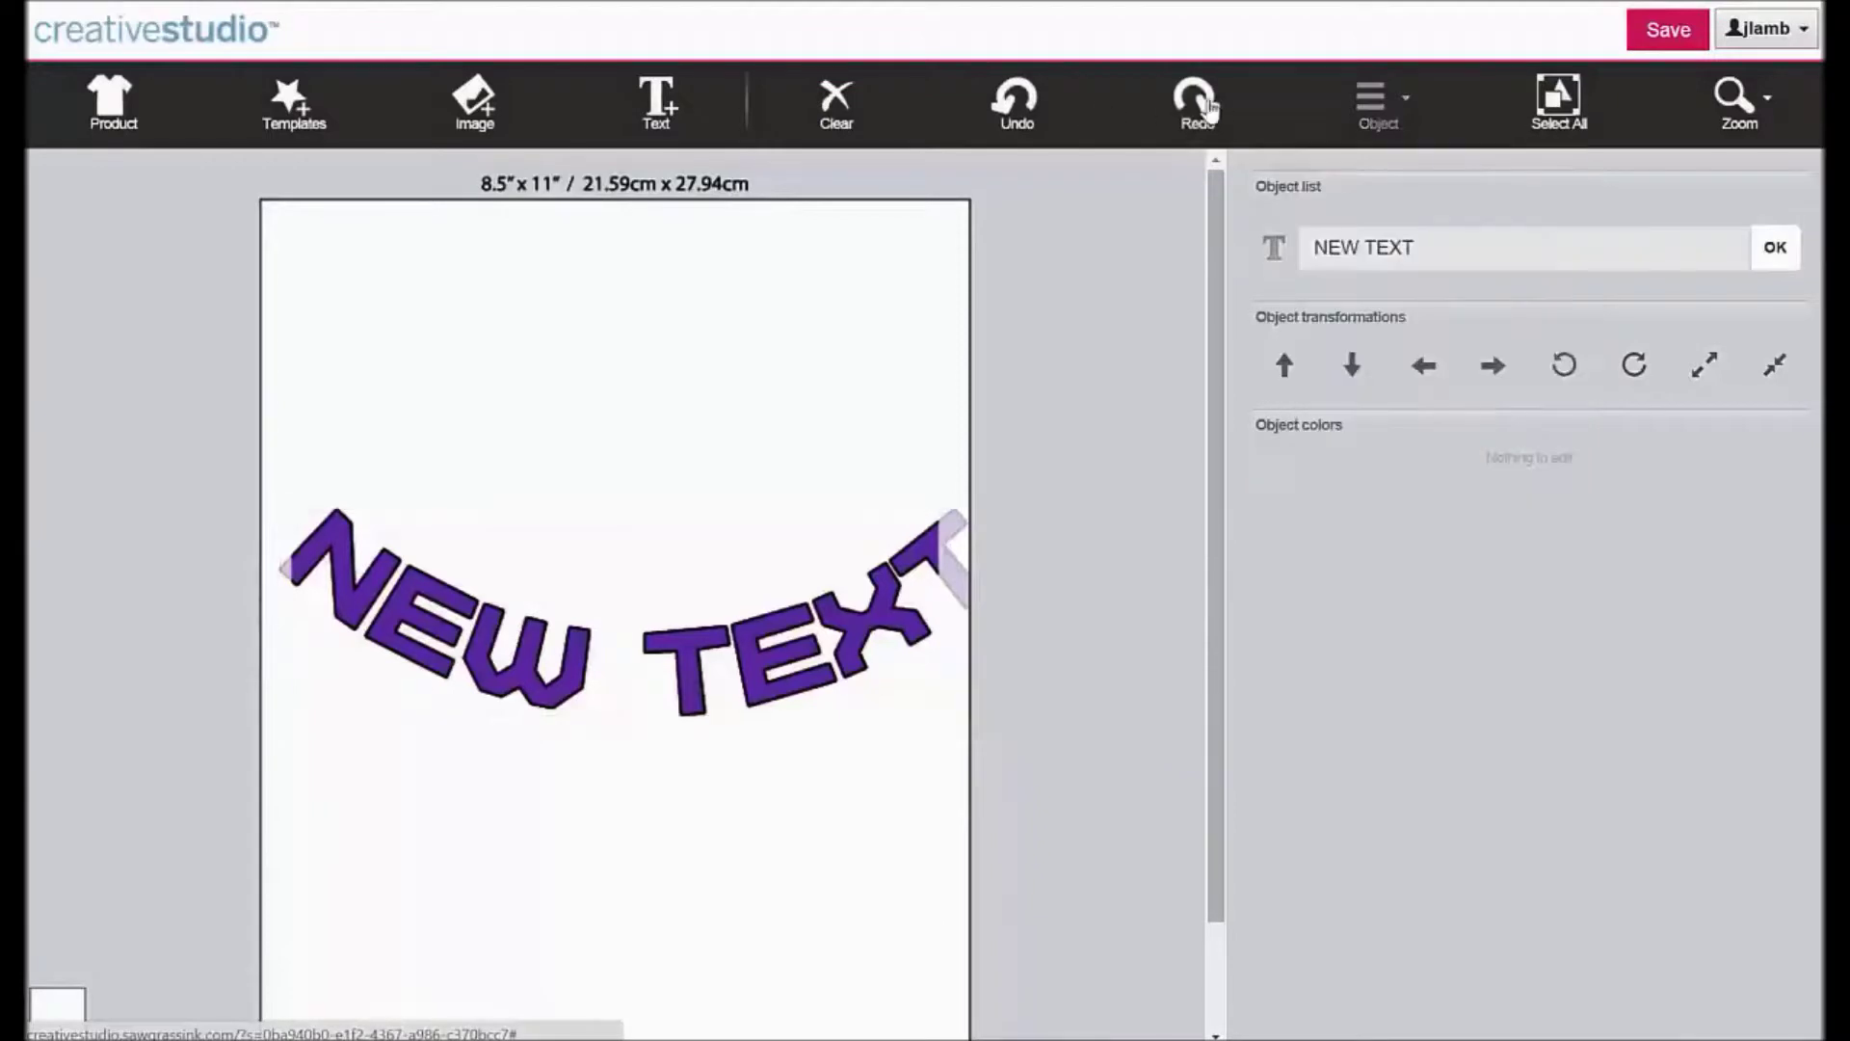
{"action": "left_click", "coordinate": [845, 597]}
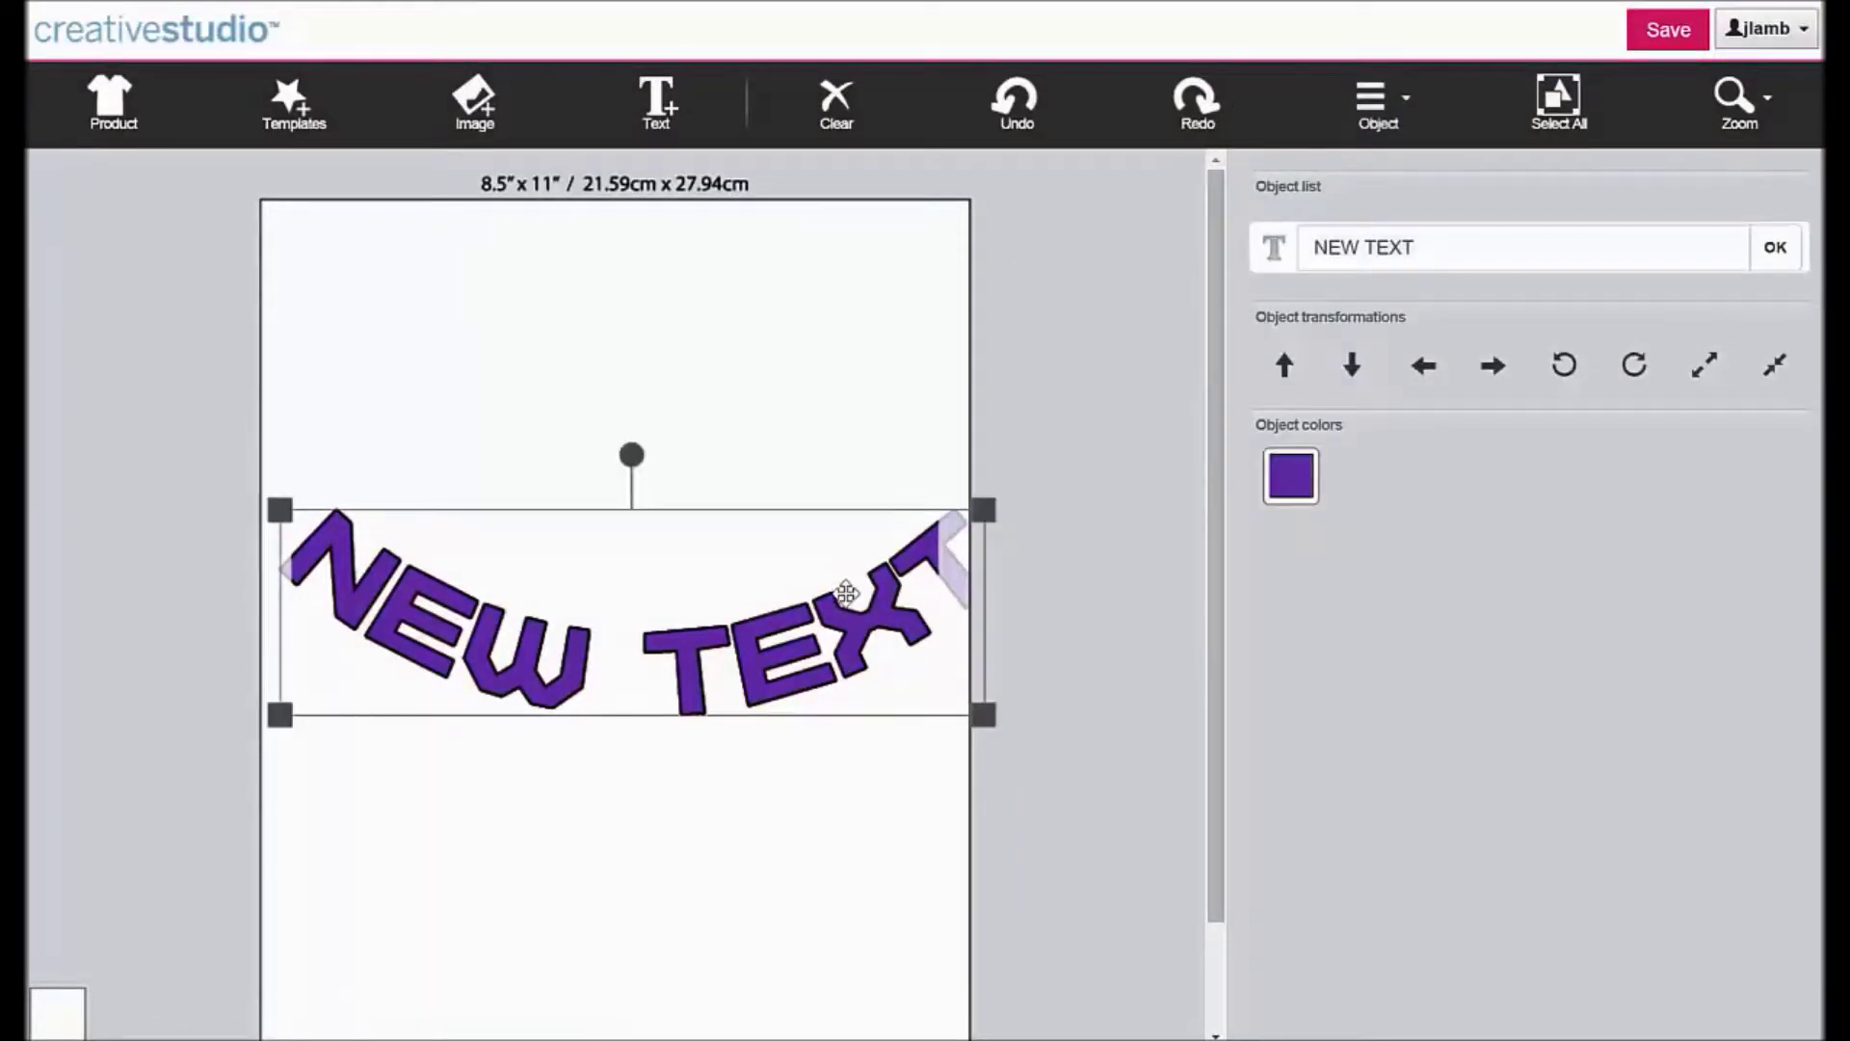
{"action": "left_click", "coordinate": [1388, 104]}
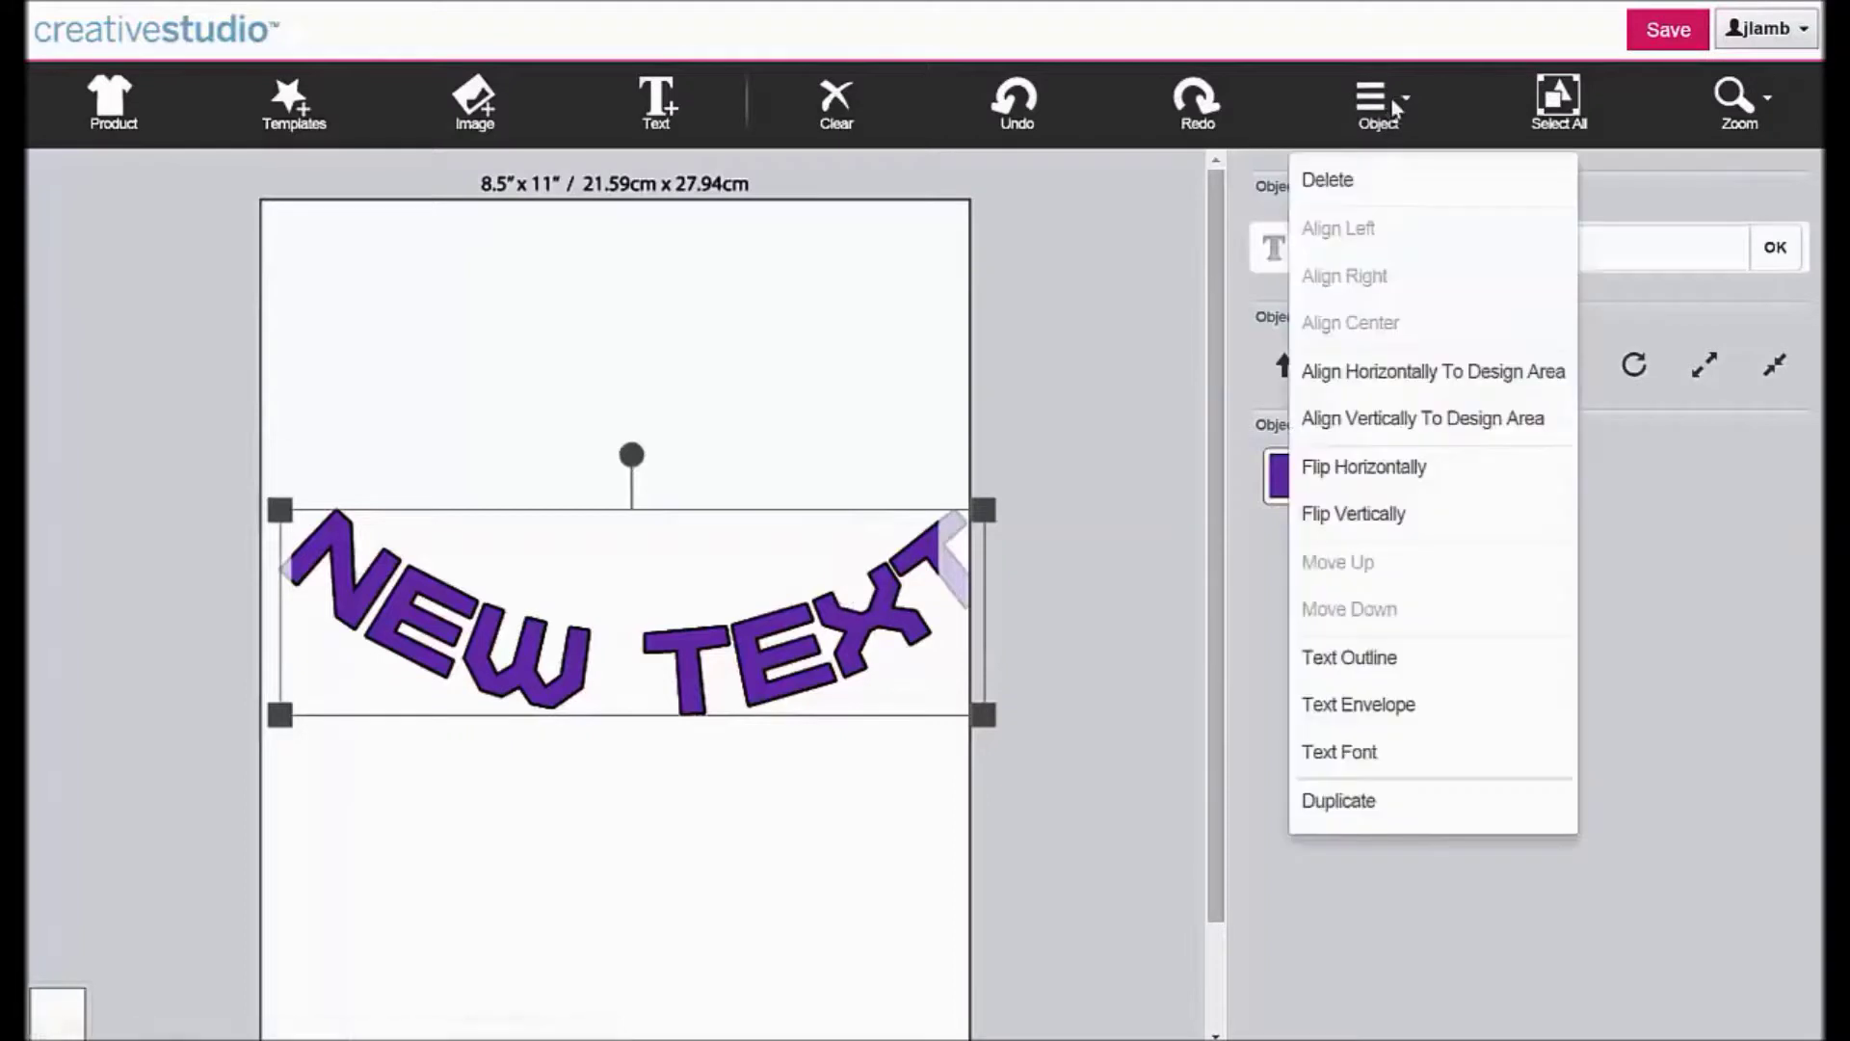
- Change the text envelope type to BridgeBottom with a larger Size
{"action": "left_click", "coordinate": [1421, 705]}
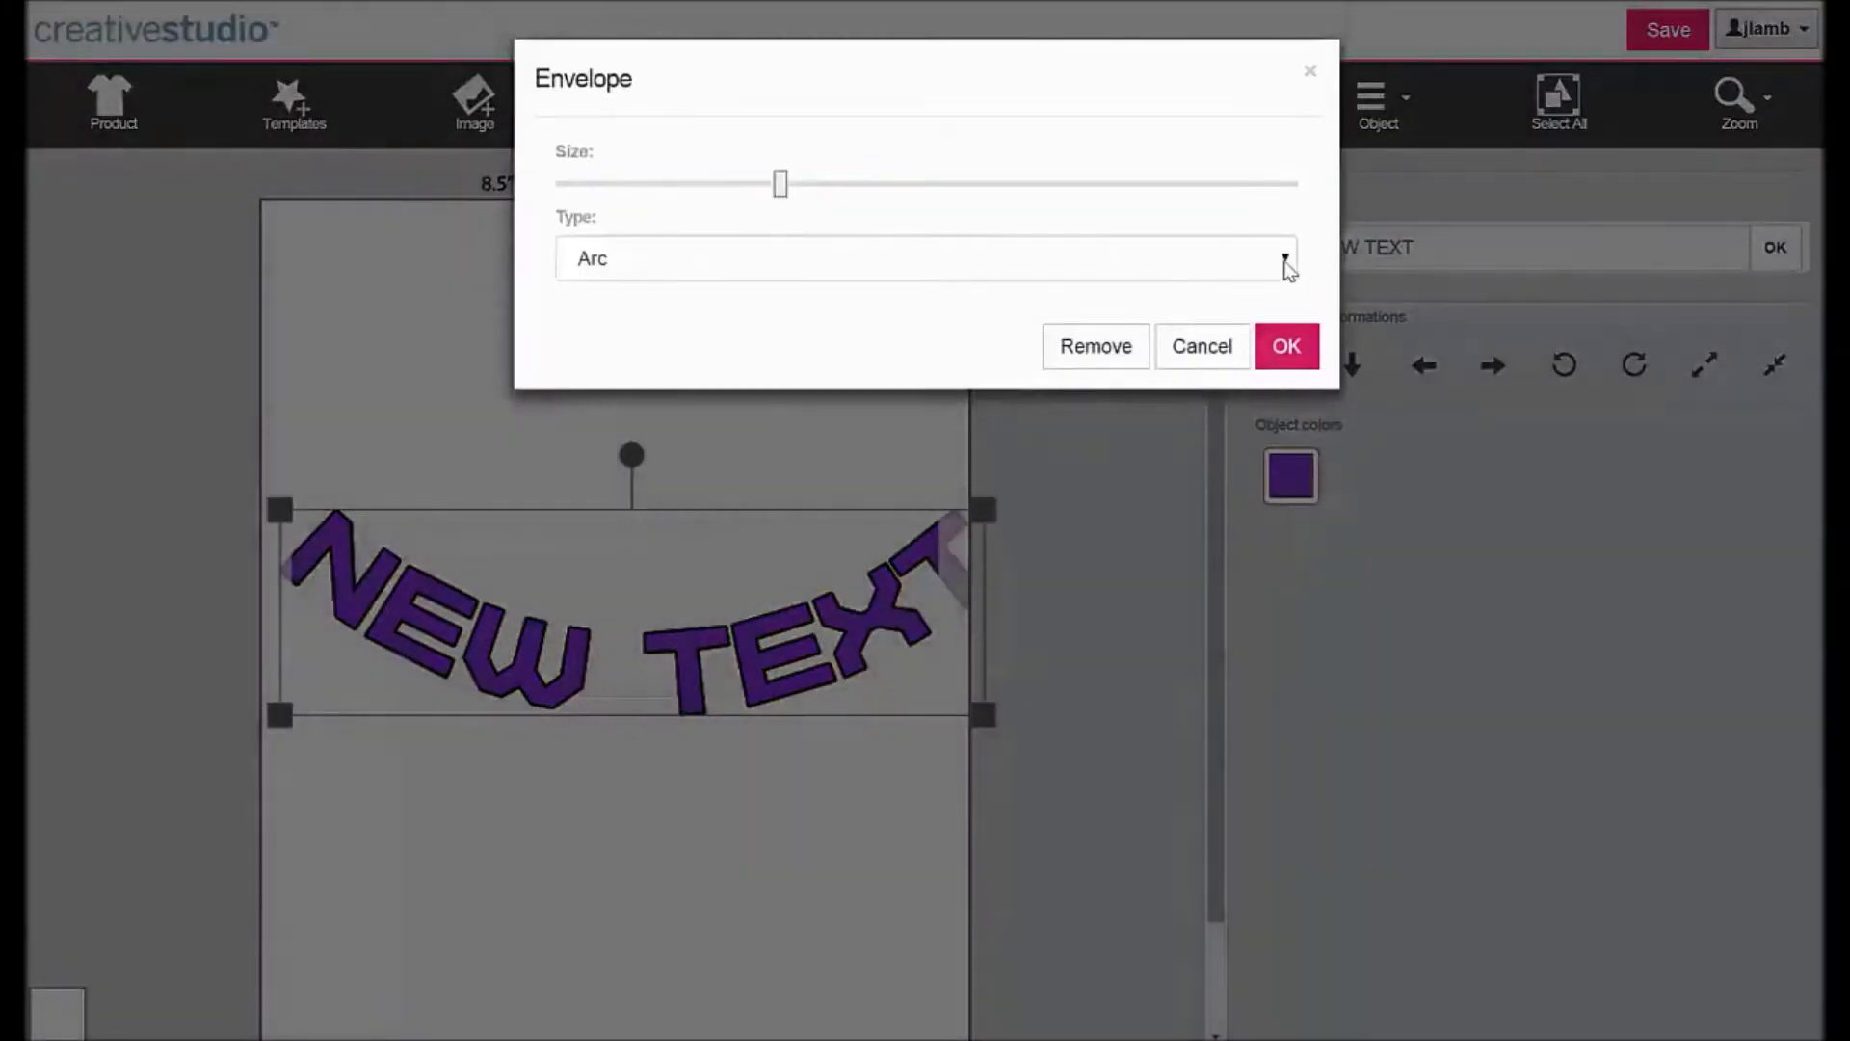
{"action": "left_click", "coordinate": [1287, 258]}
{"action": "left_click", "coordinate": [1142, 342]}
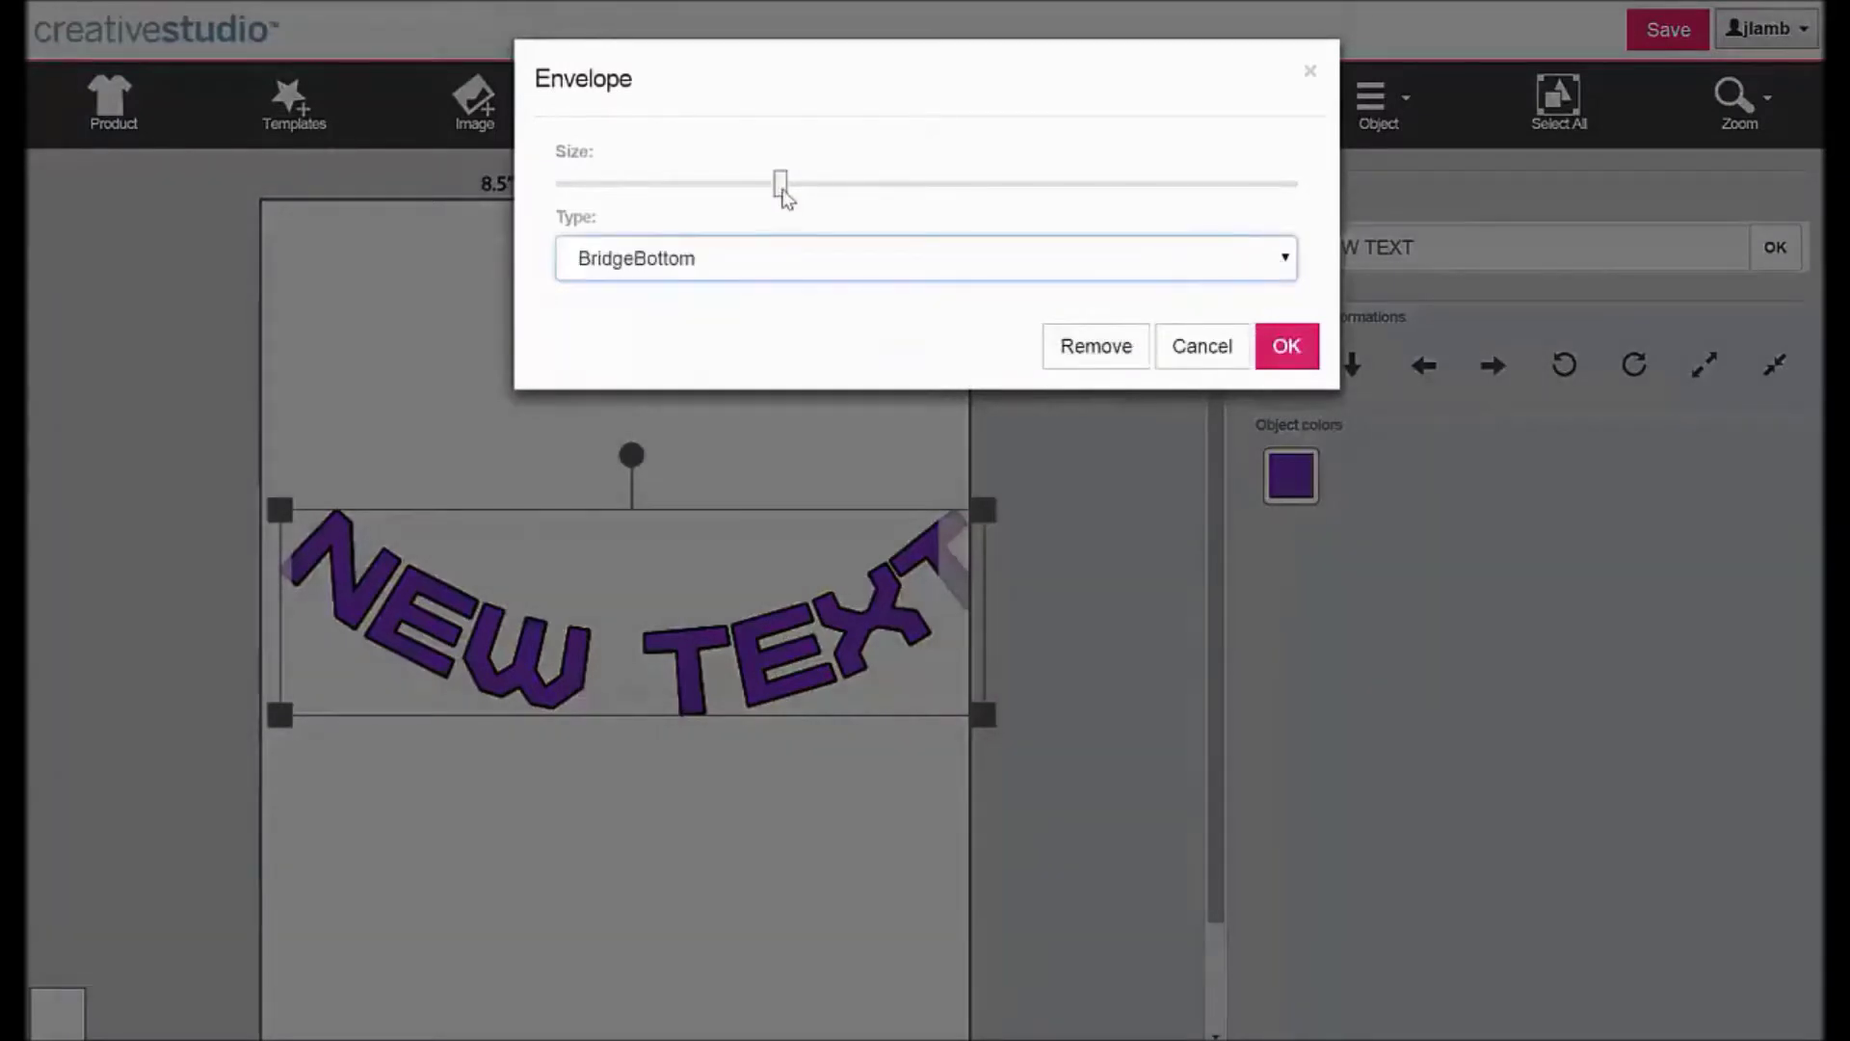
{"action": "left_click_drag", "start_coordinate": [785, 198], "coordinate": [993, 196]}
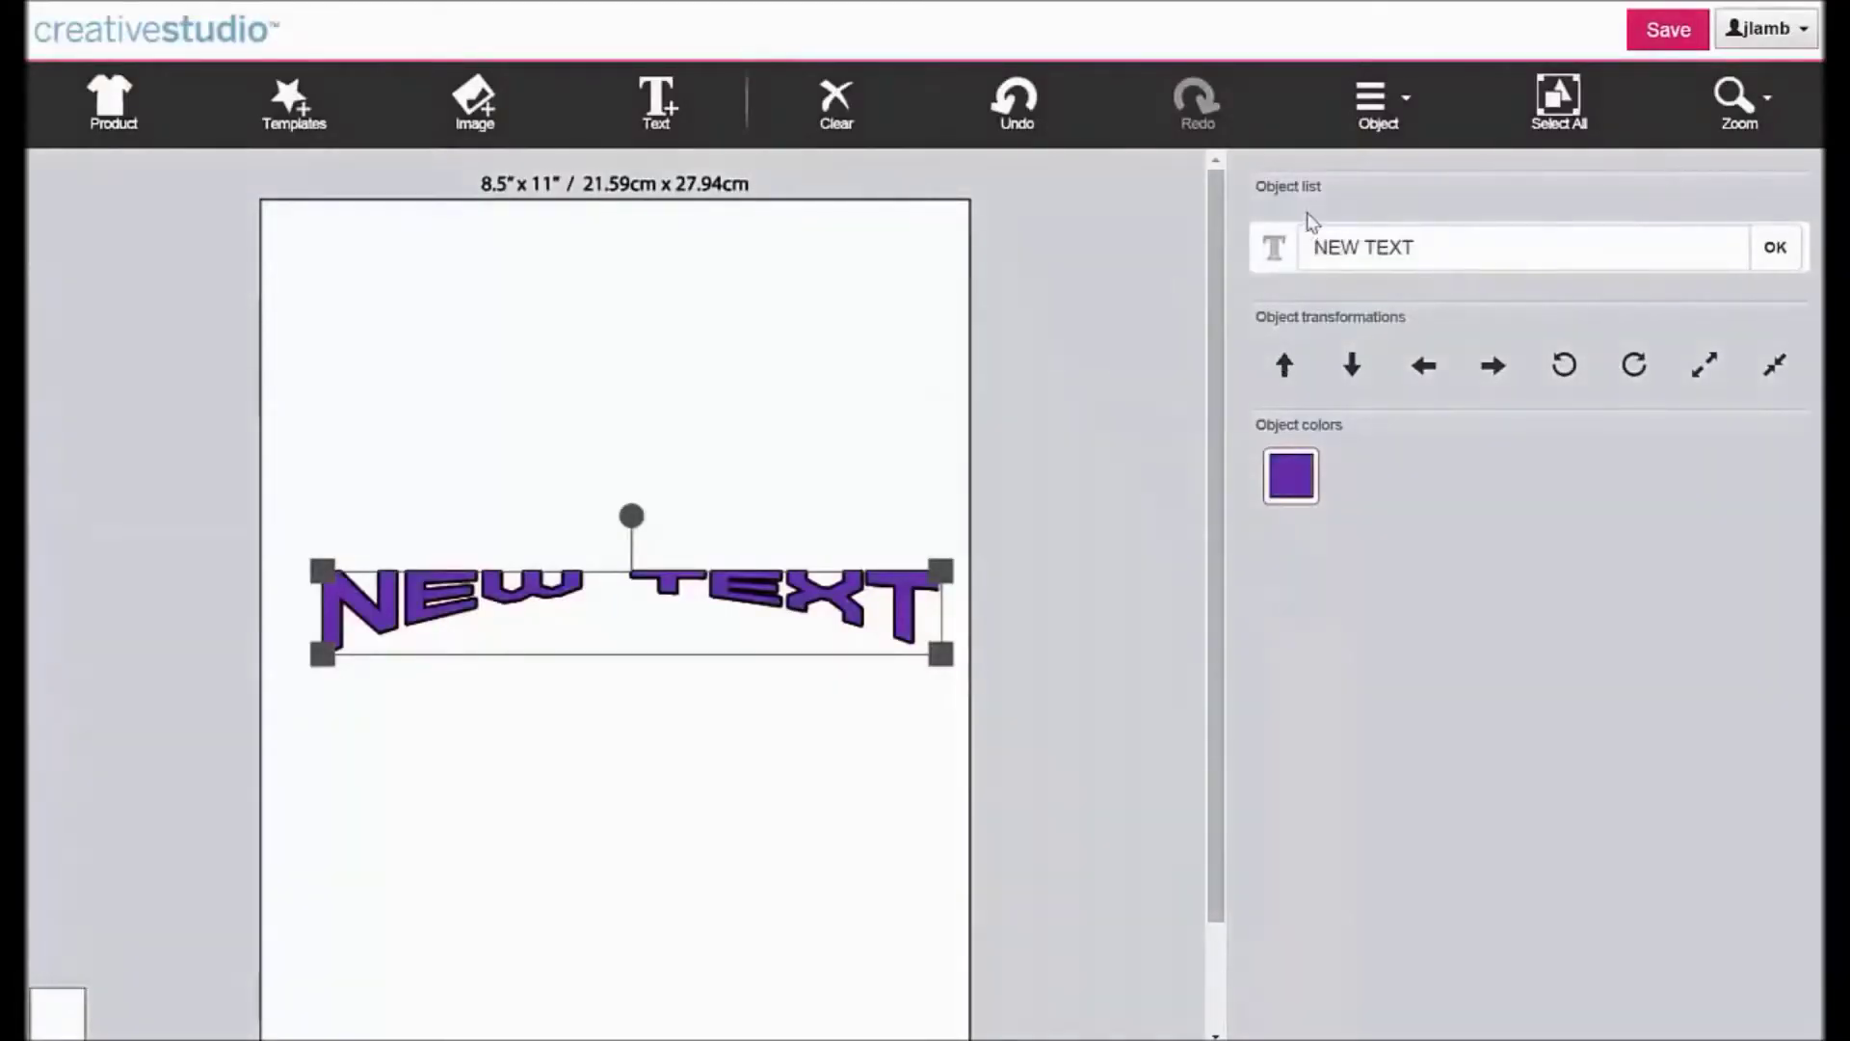
- Reduce the BridgeBottom envelope Size and apply it to NEW TEXT
{"action": "left_click", "coordinate": [1376, 98]}
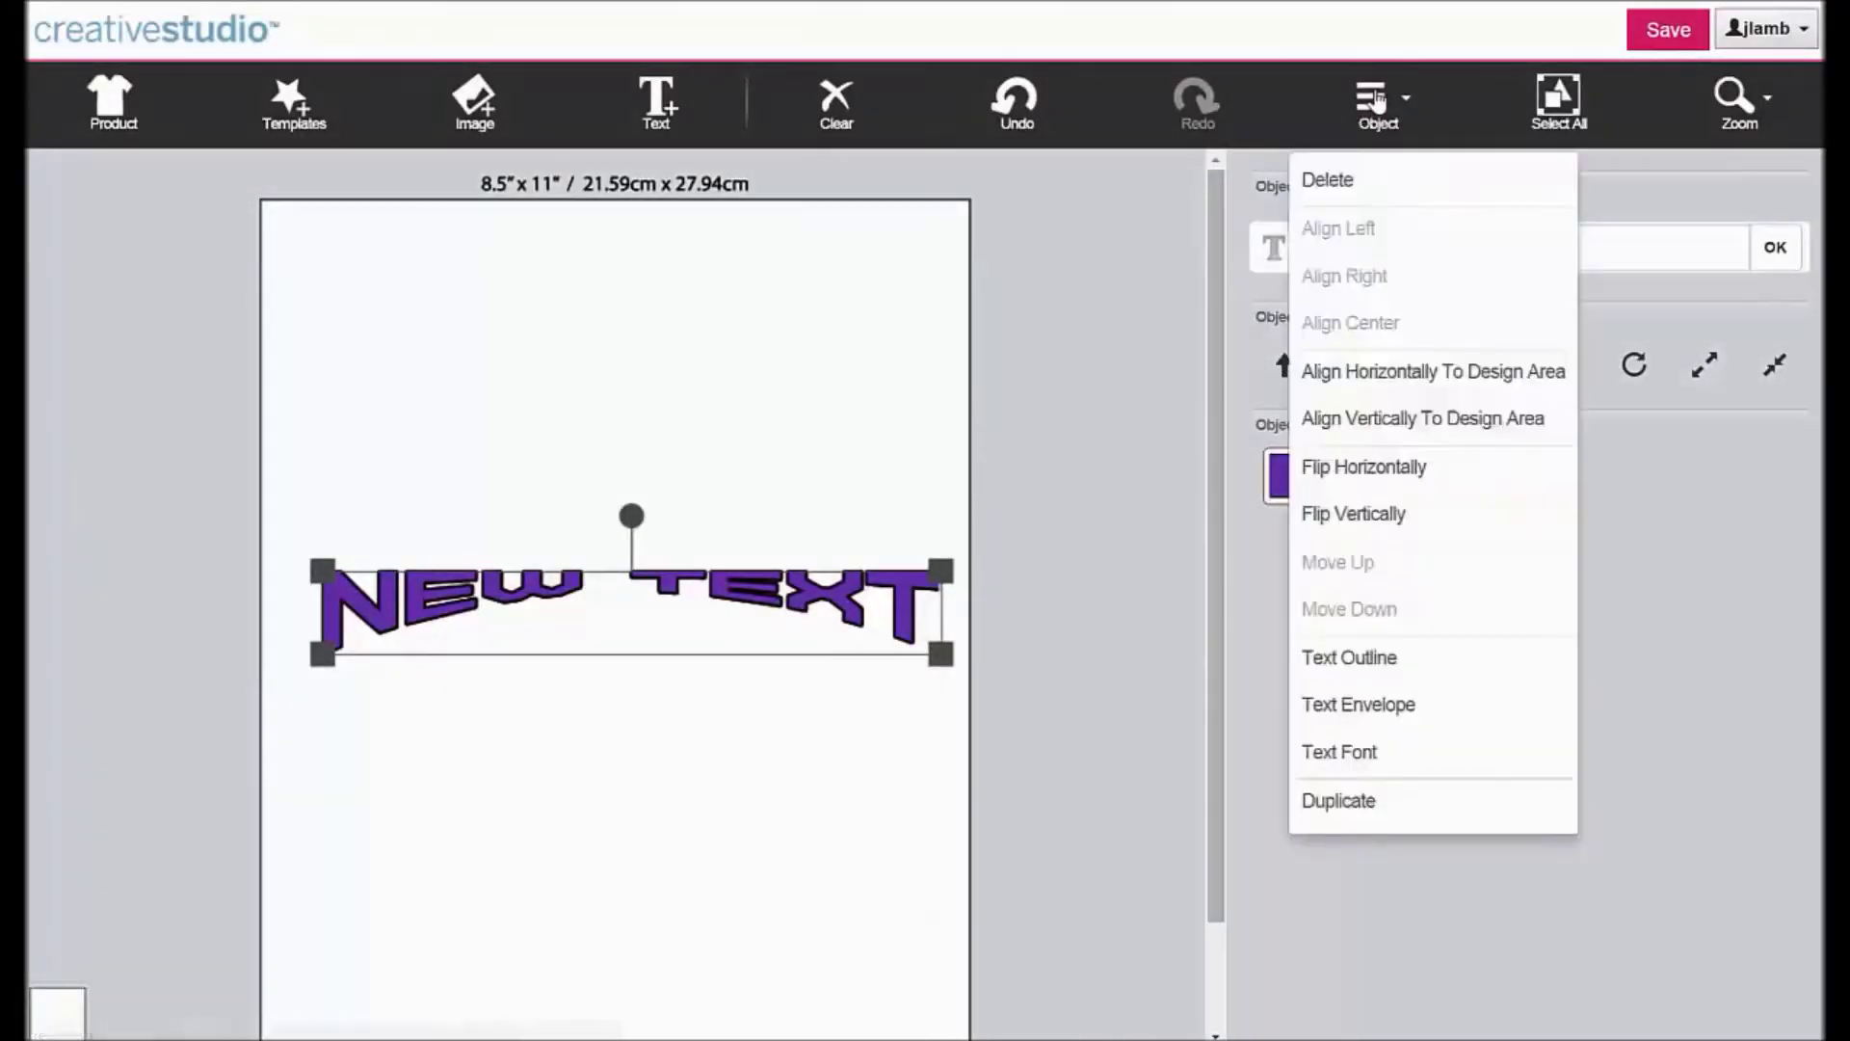
{"action": "left_click", "coordinate": [1402, 707]}
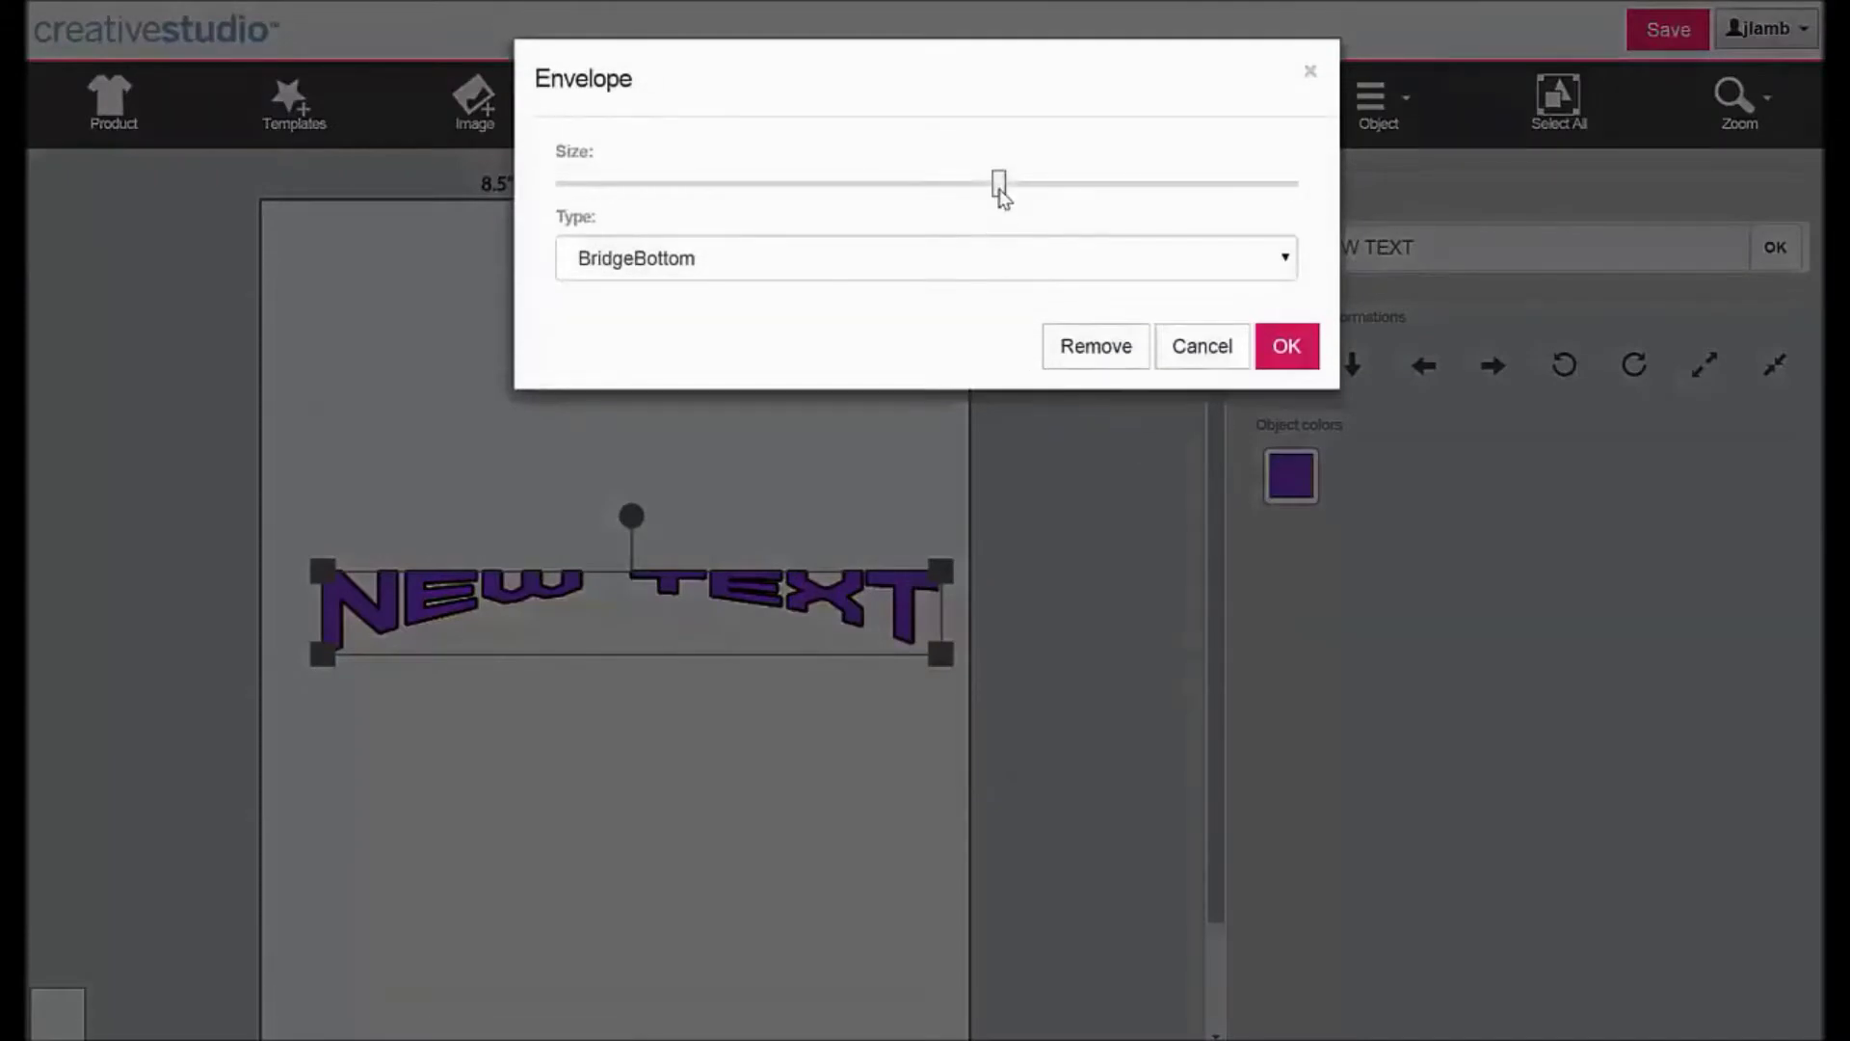
{"action": "left_click_drag", "start_coordinate": [1002, 196], "coordinate": [868, 195]}
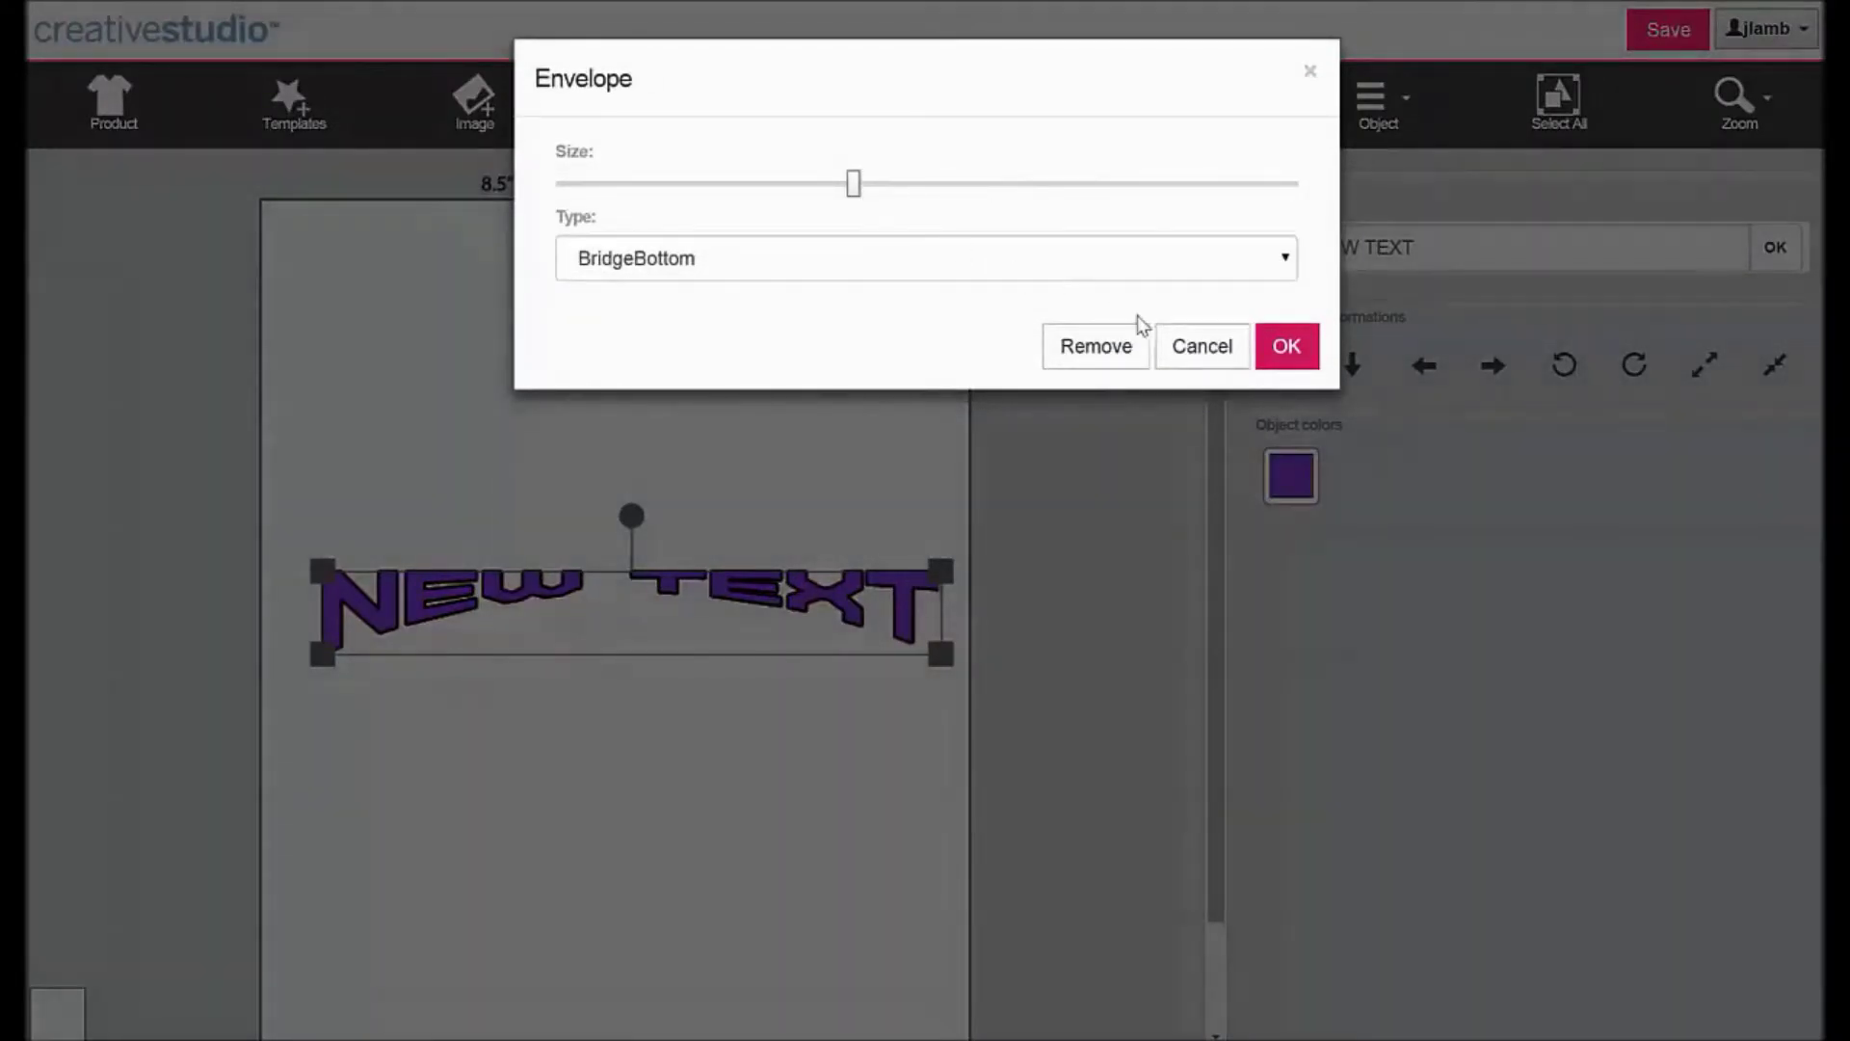
{"action": "left_click", "coordinate": [1288, 347]}
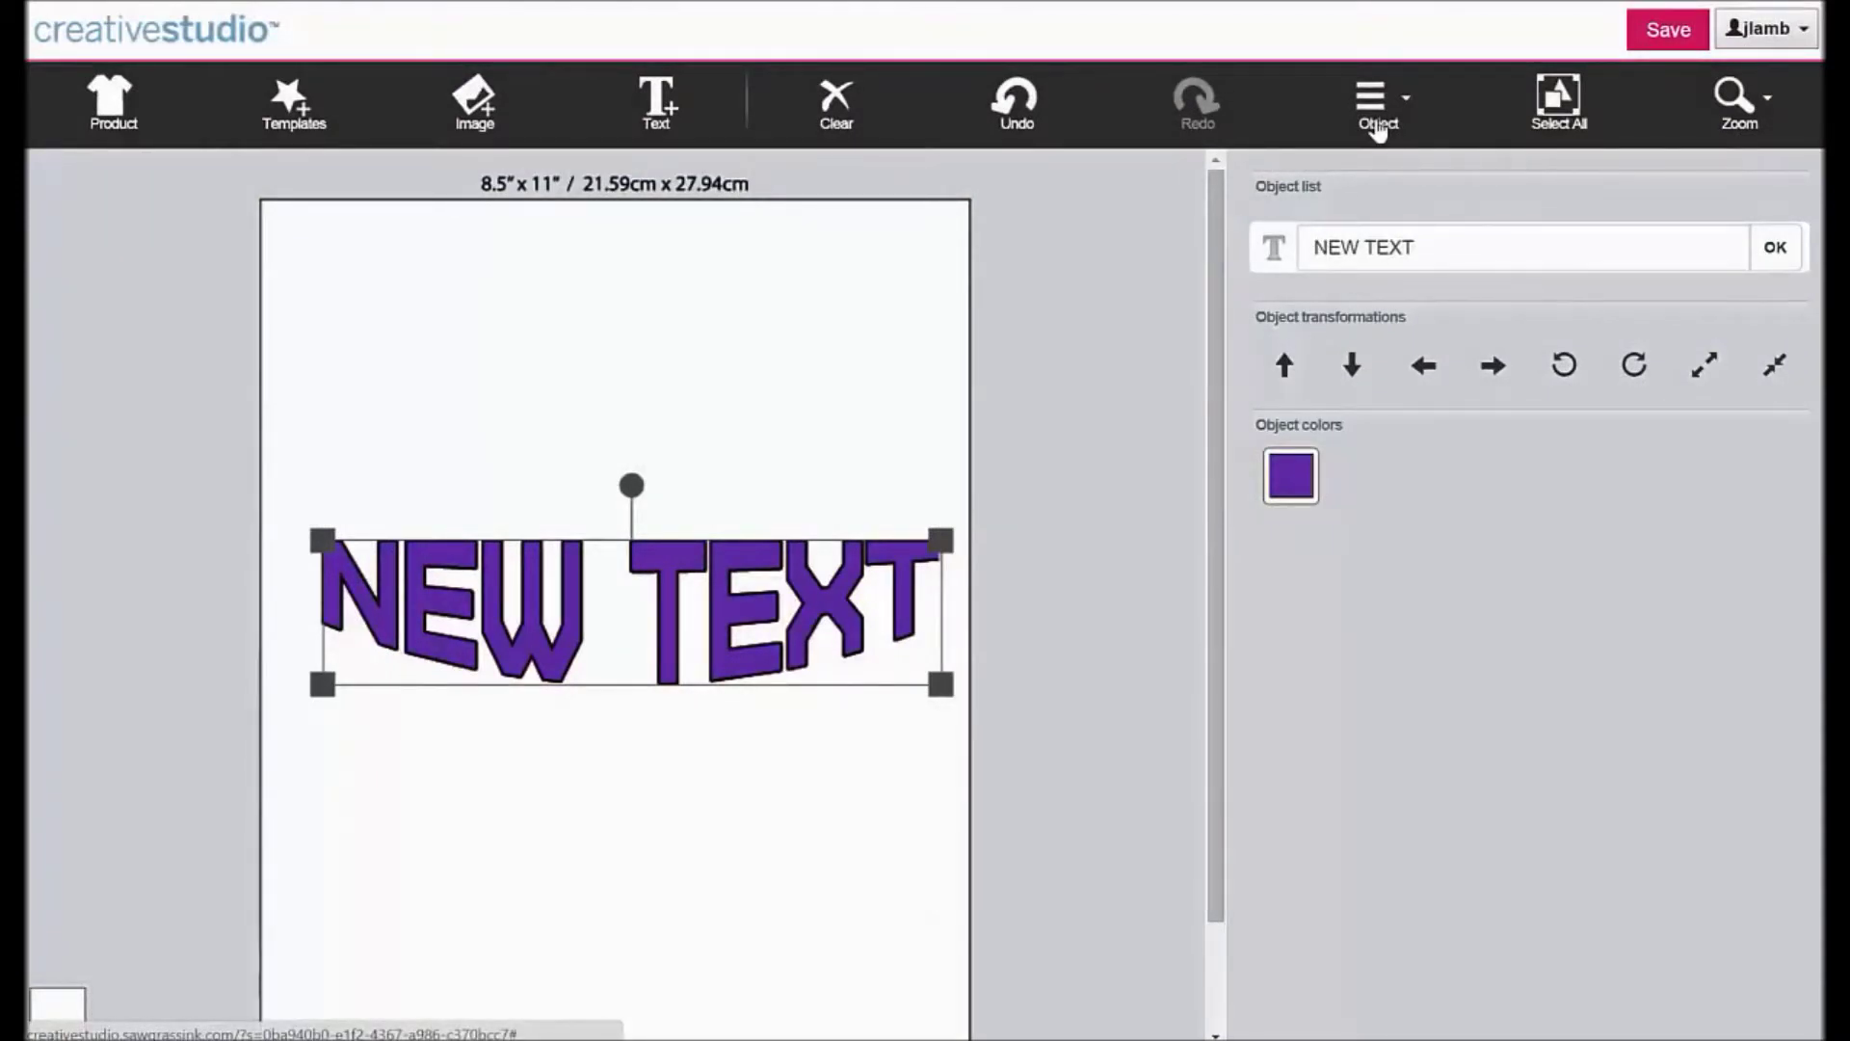
{"action": "left_click", "coordinate": [1379, 129]}
{"action": "left_click", "coordinate": [1386, 709]}
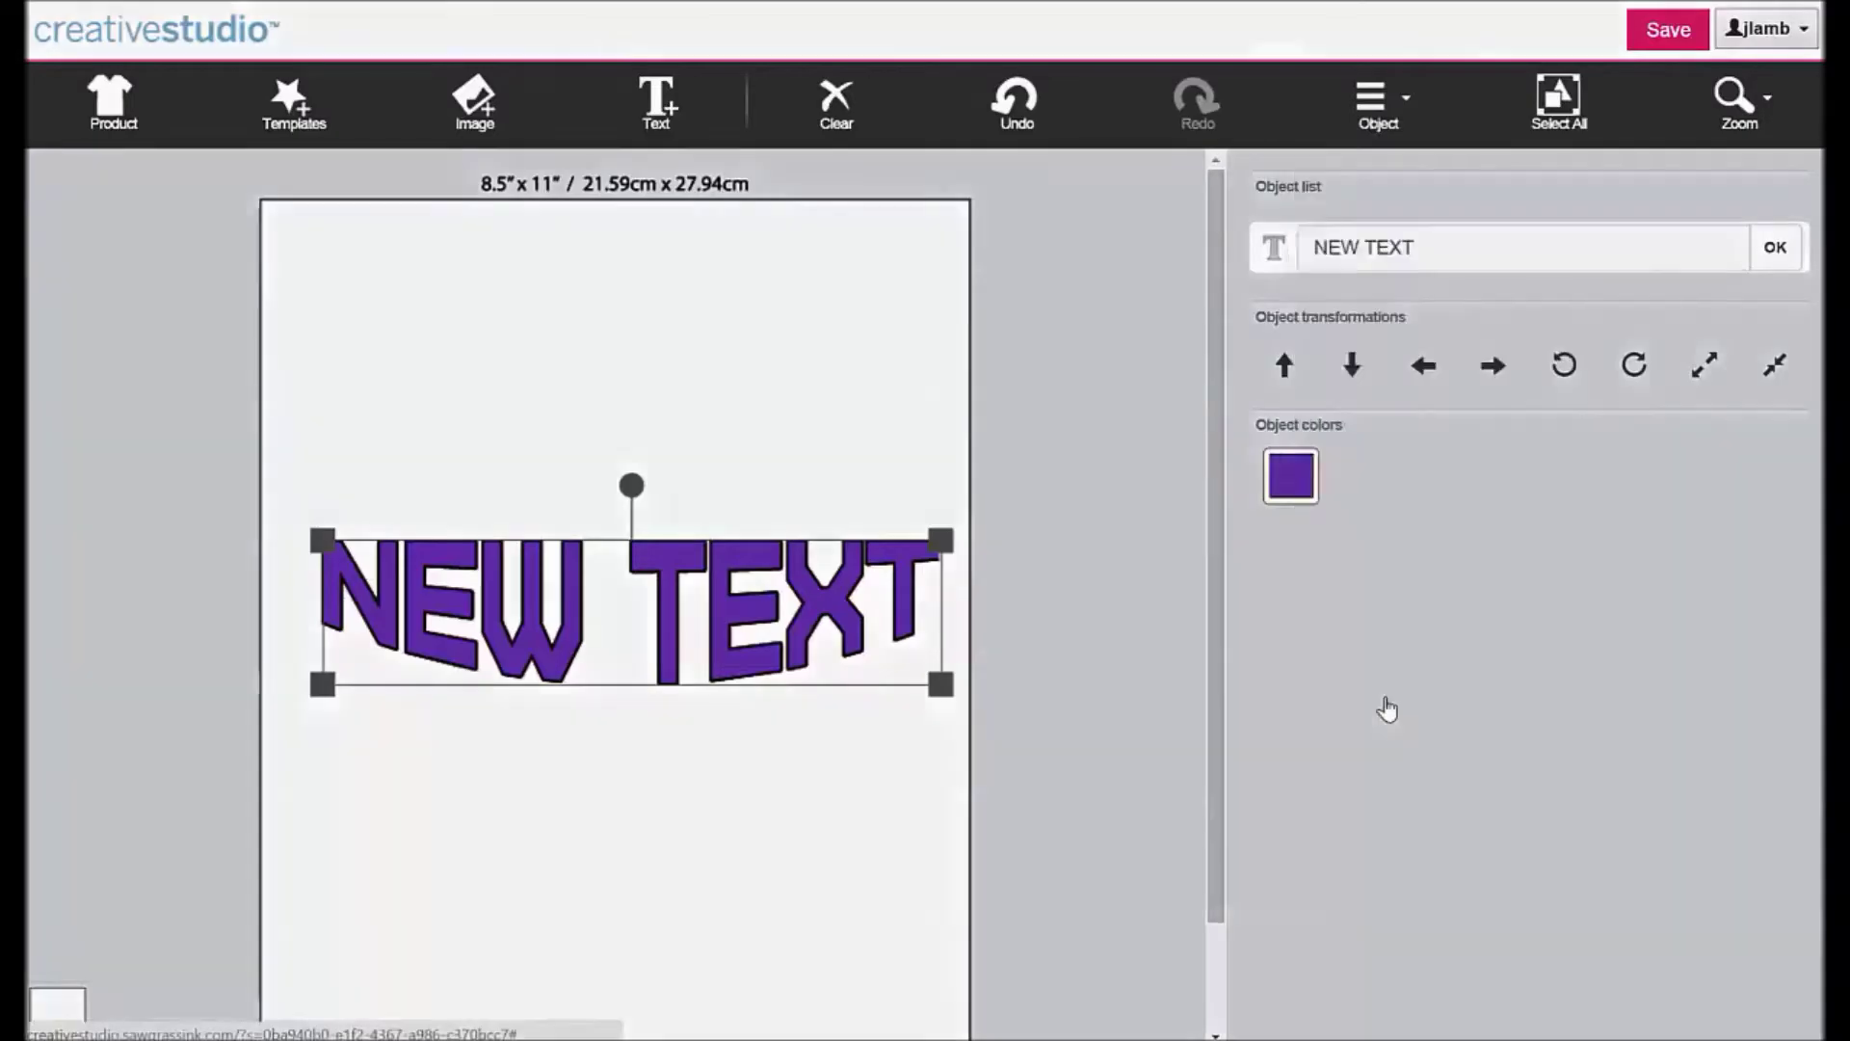
- Apply a DoubleBridge envelope to NEW TEXT with an increased envelope size
{"action": "left_click", "coordinate": [1286, 258]}
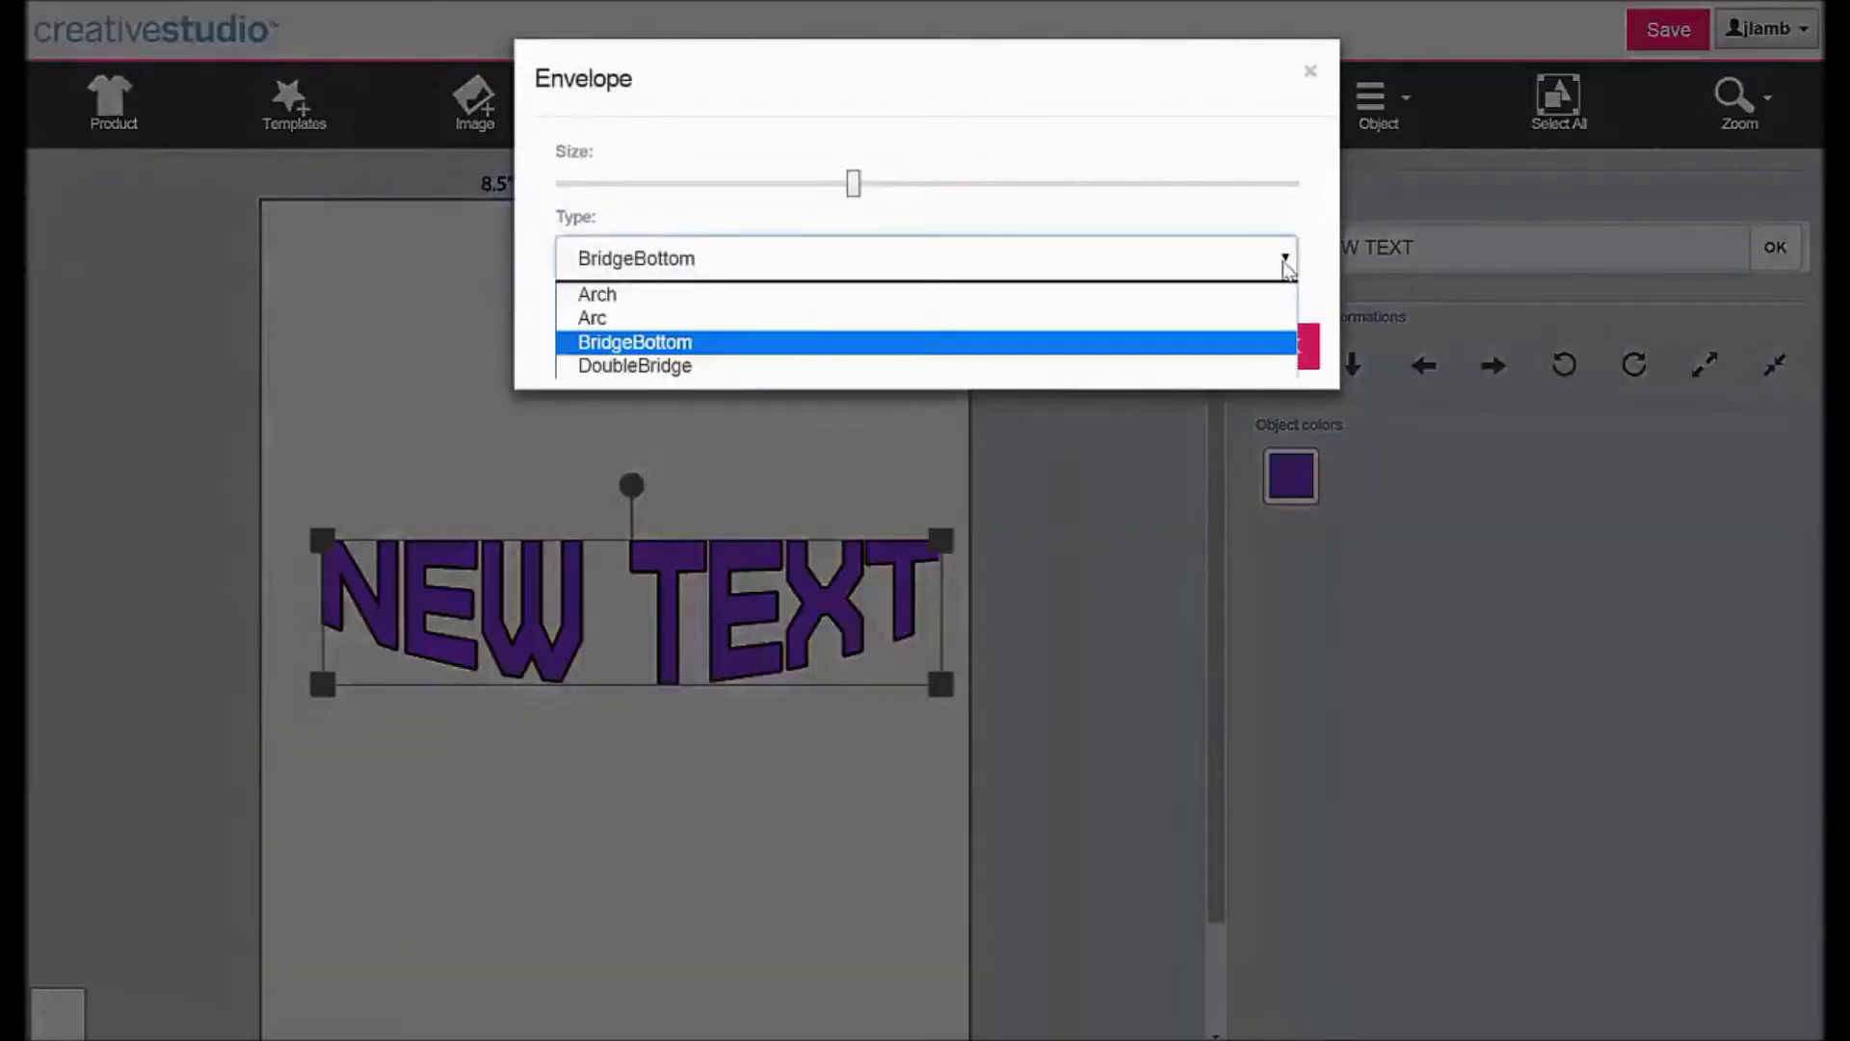
{"action": "left_click", "coordinate": [1238, 366]}
{"action": "left_click_drag", "start_coordinate": [855, 188], "coordinate": [1002, 191]}
{"action": "left_click", "coordinate": [1287, 347]}
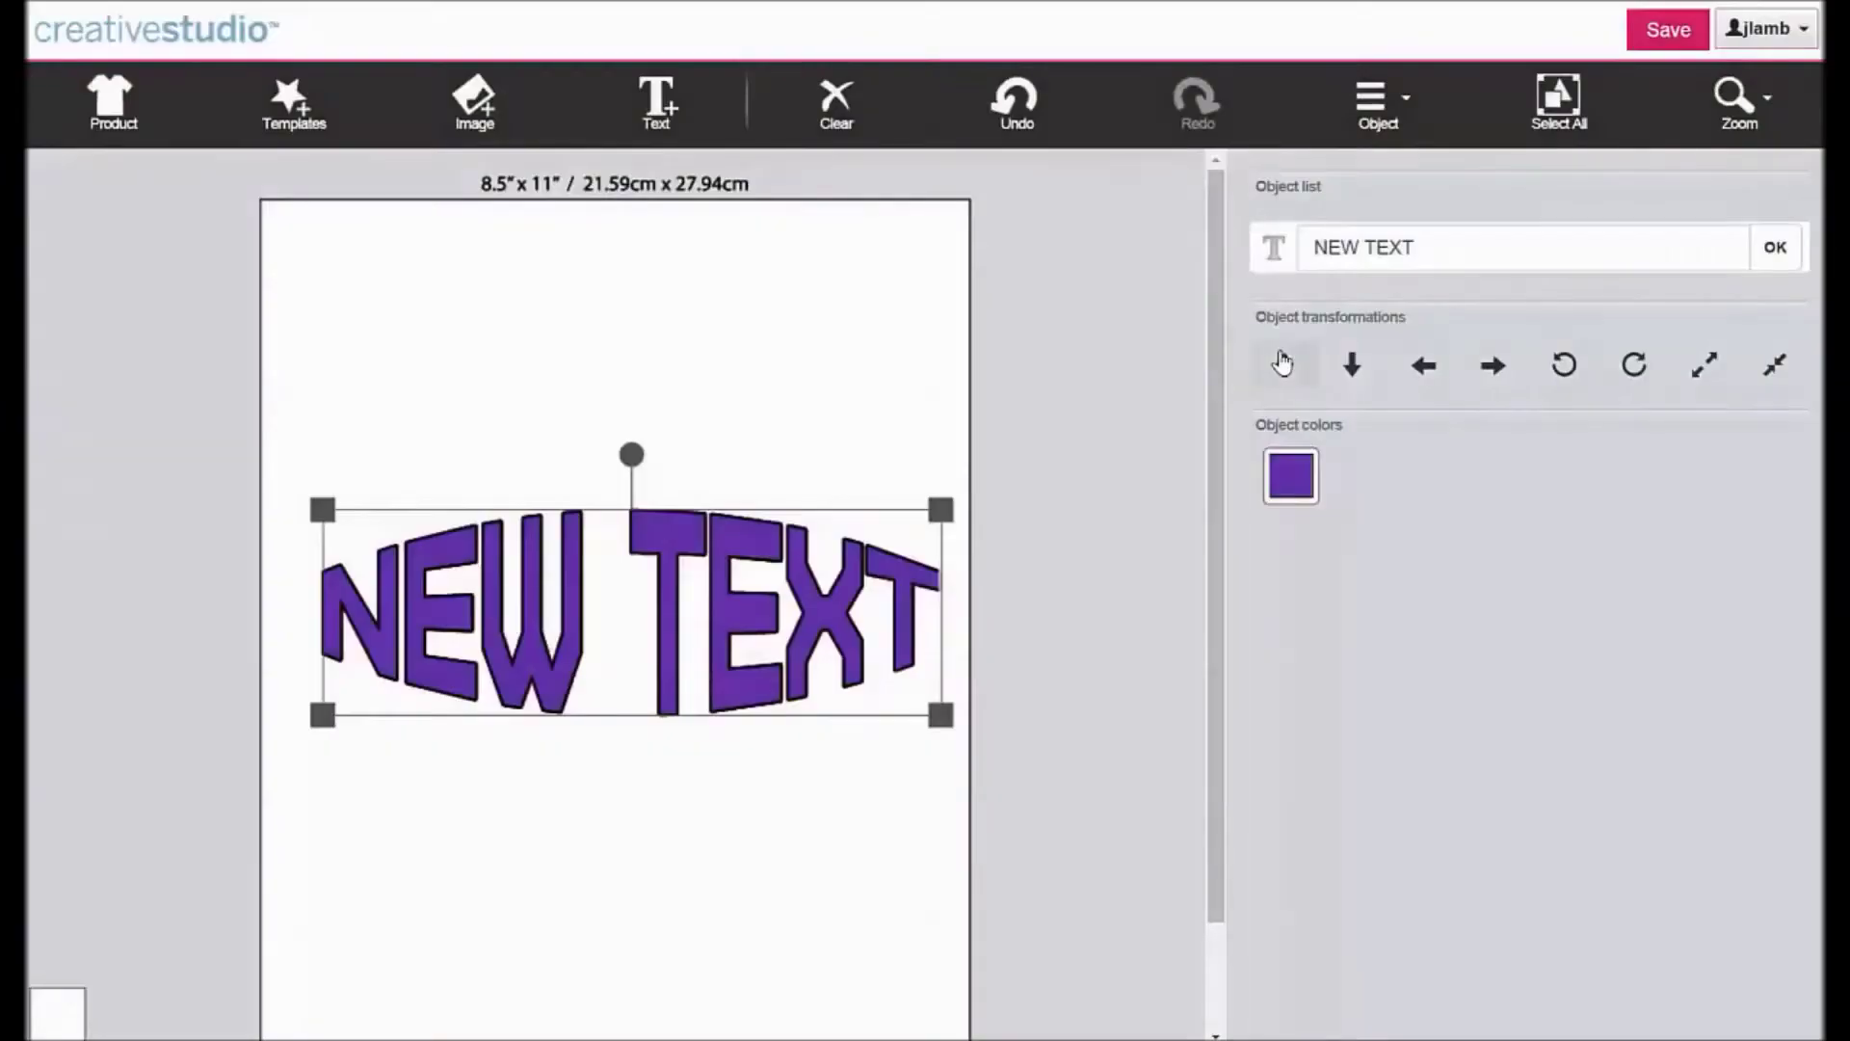
- Shrink the DoubleBridge envelope size so the letters pinch thin through the middle
{"action": "left_click", "coordinate": [1378, 113]}
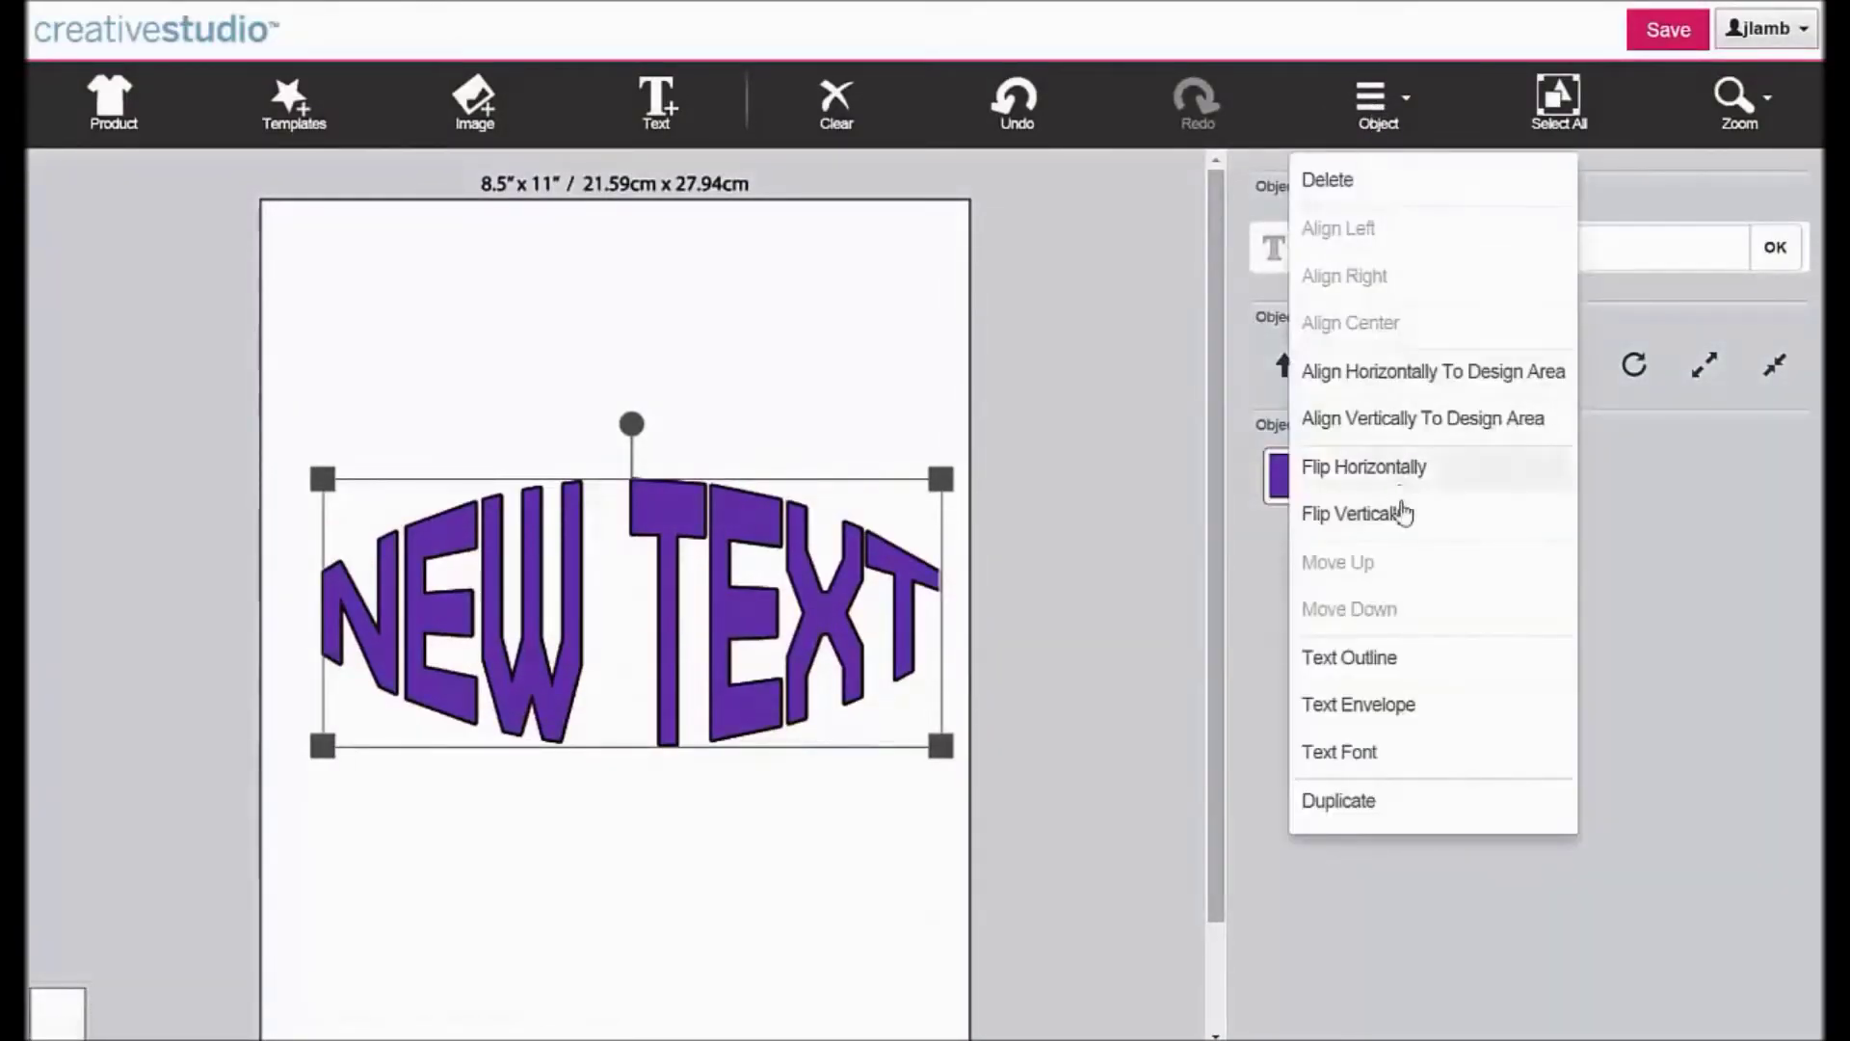
{"action": "left_click", "coordinate": [1408, 704]}
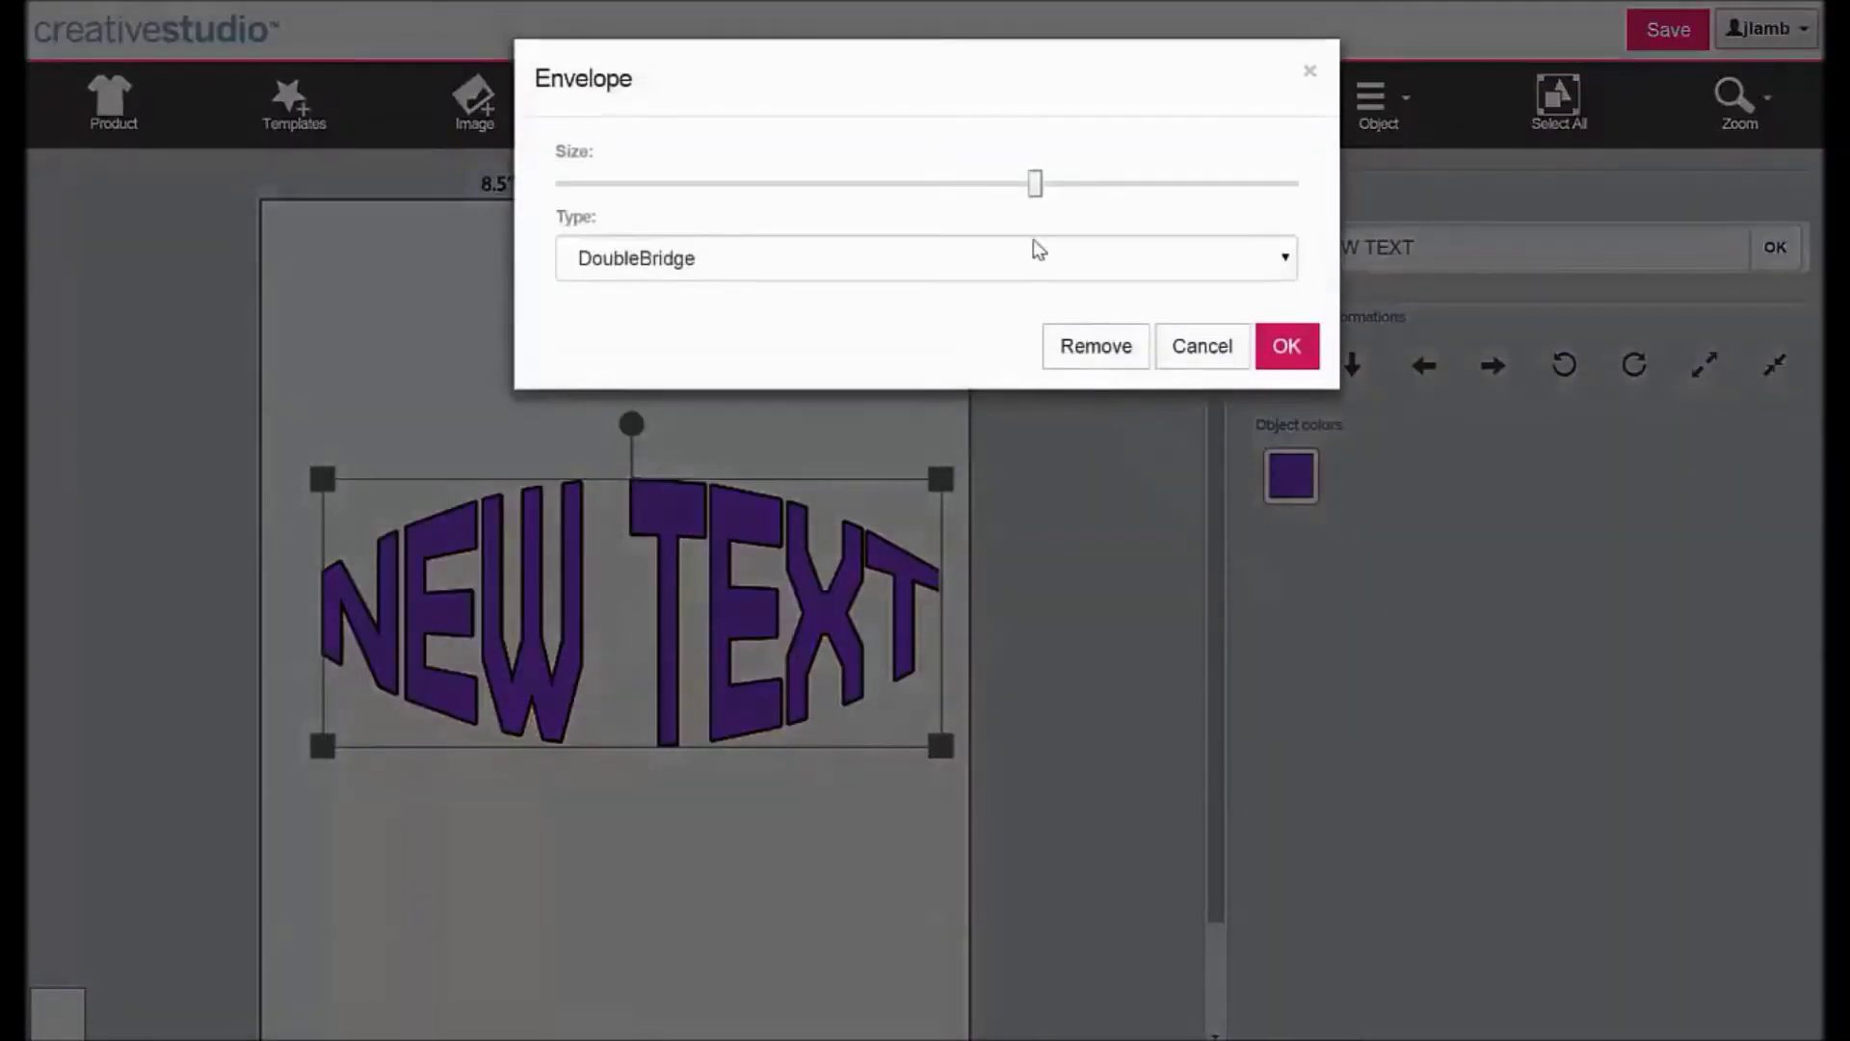
{"action": "left_click_drag", "start_coordinate": [1038, 198], "coordinate": [913, 208]}
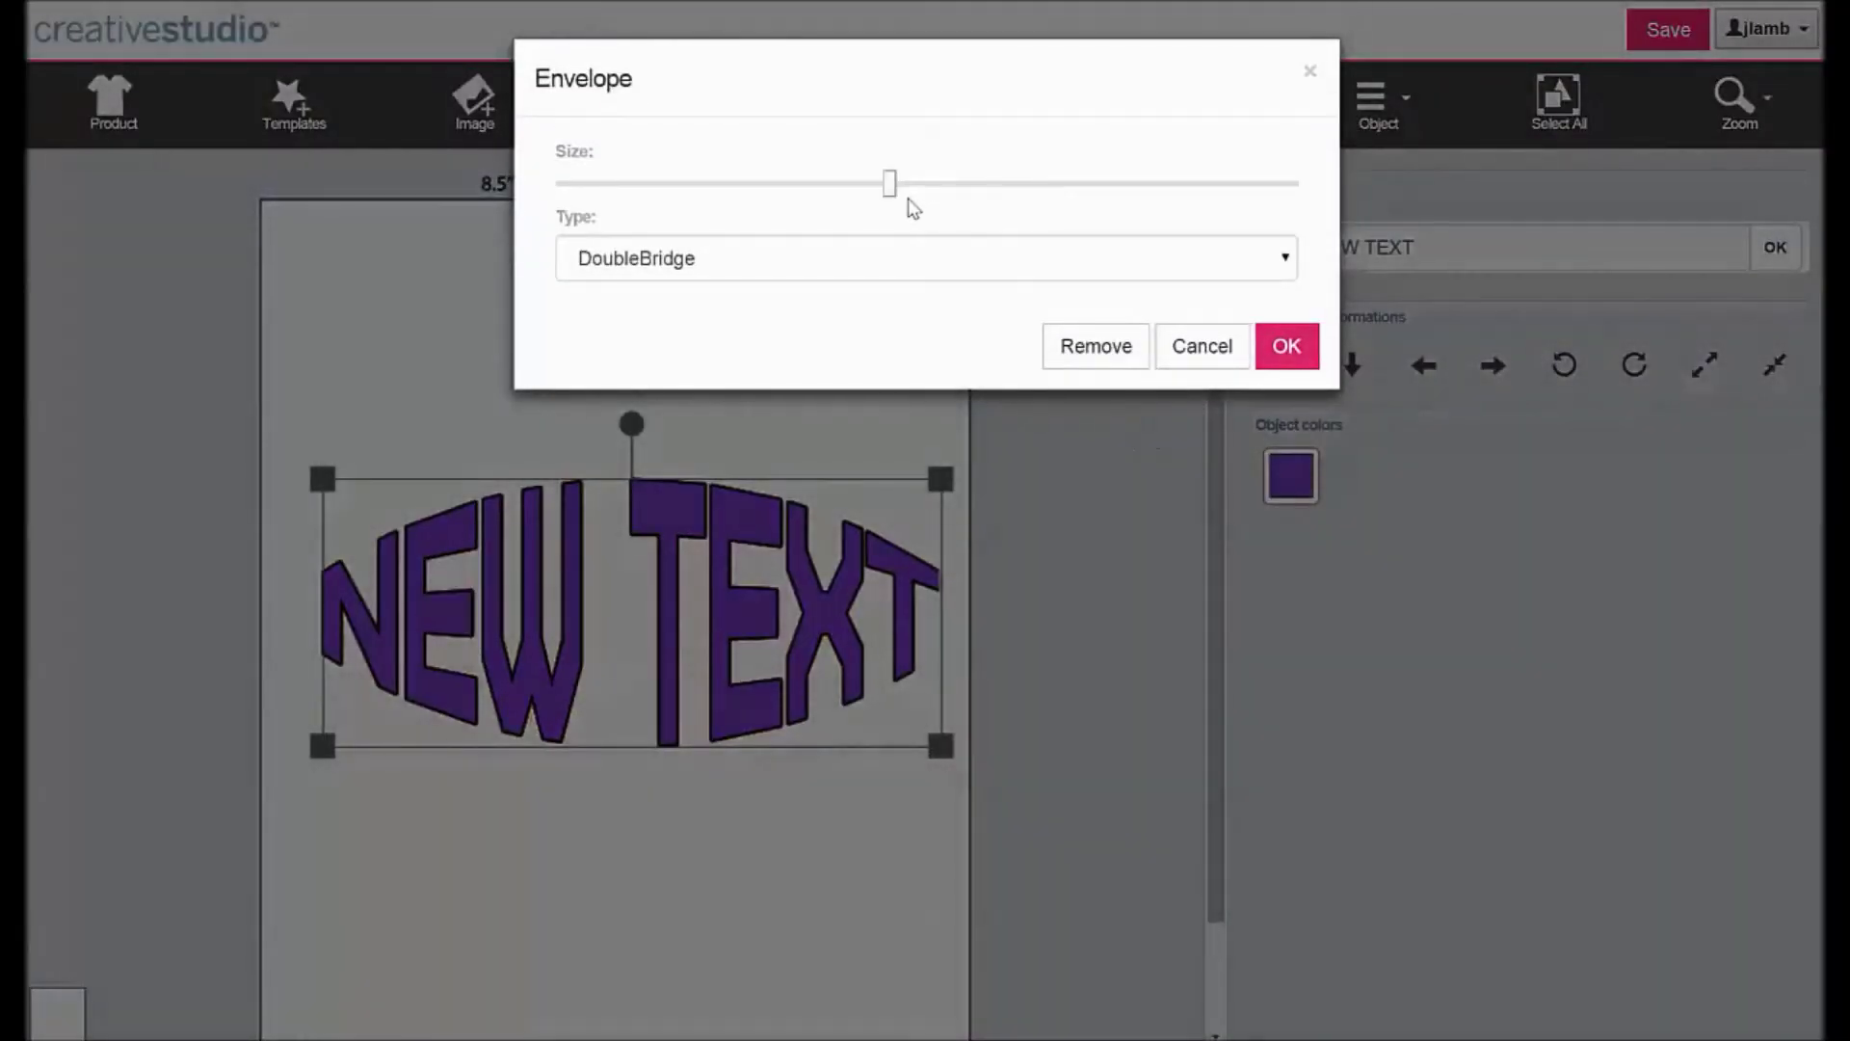
{"action": "left_click", "coordinate": [1271, 343]}
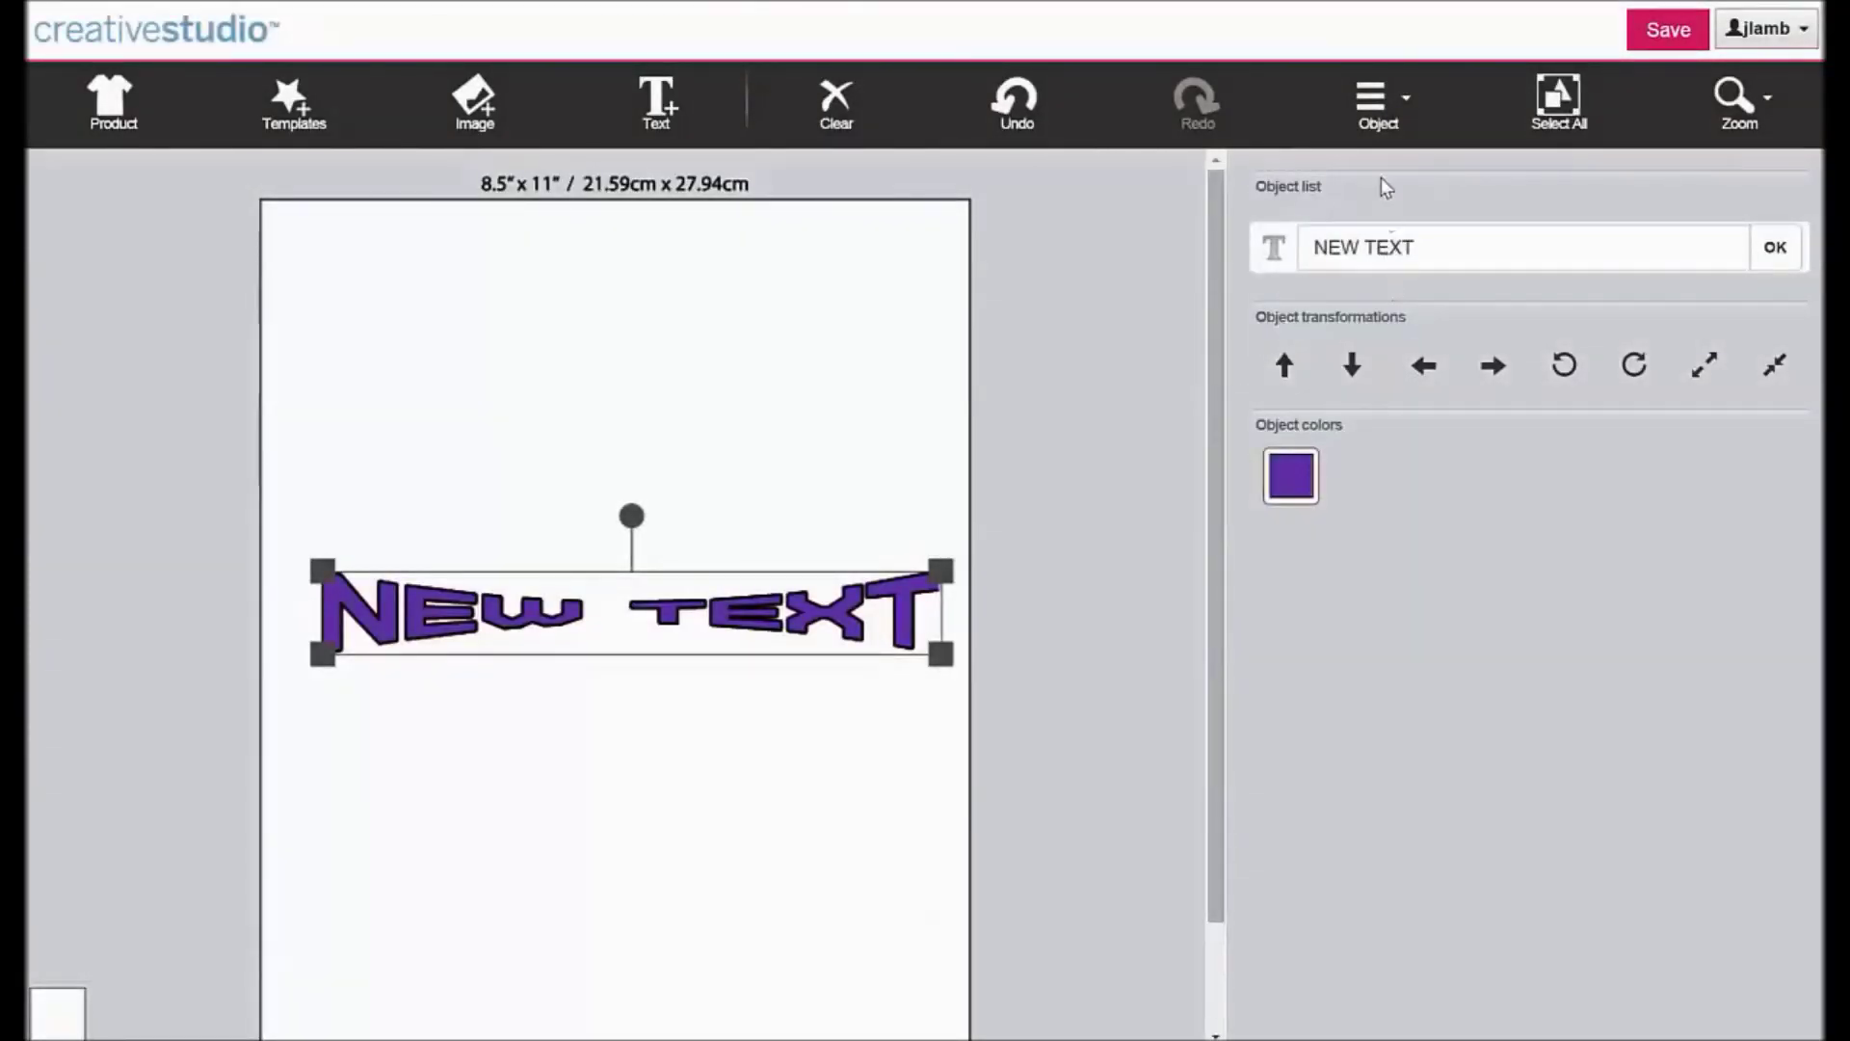
{"action": "left_click", "coordinate": [1376, 96]}
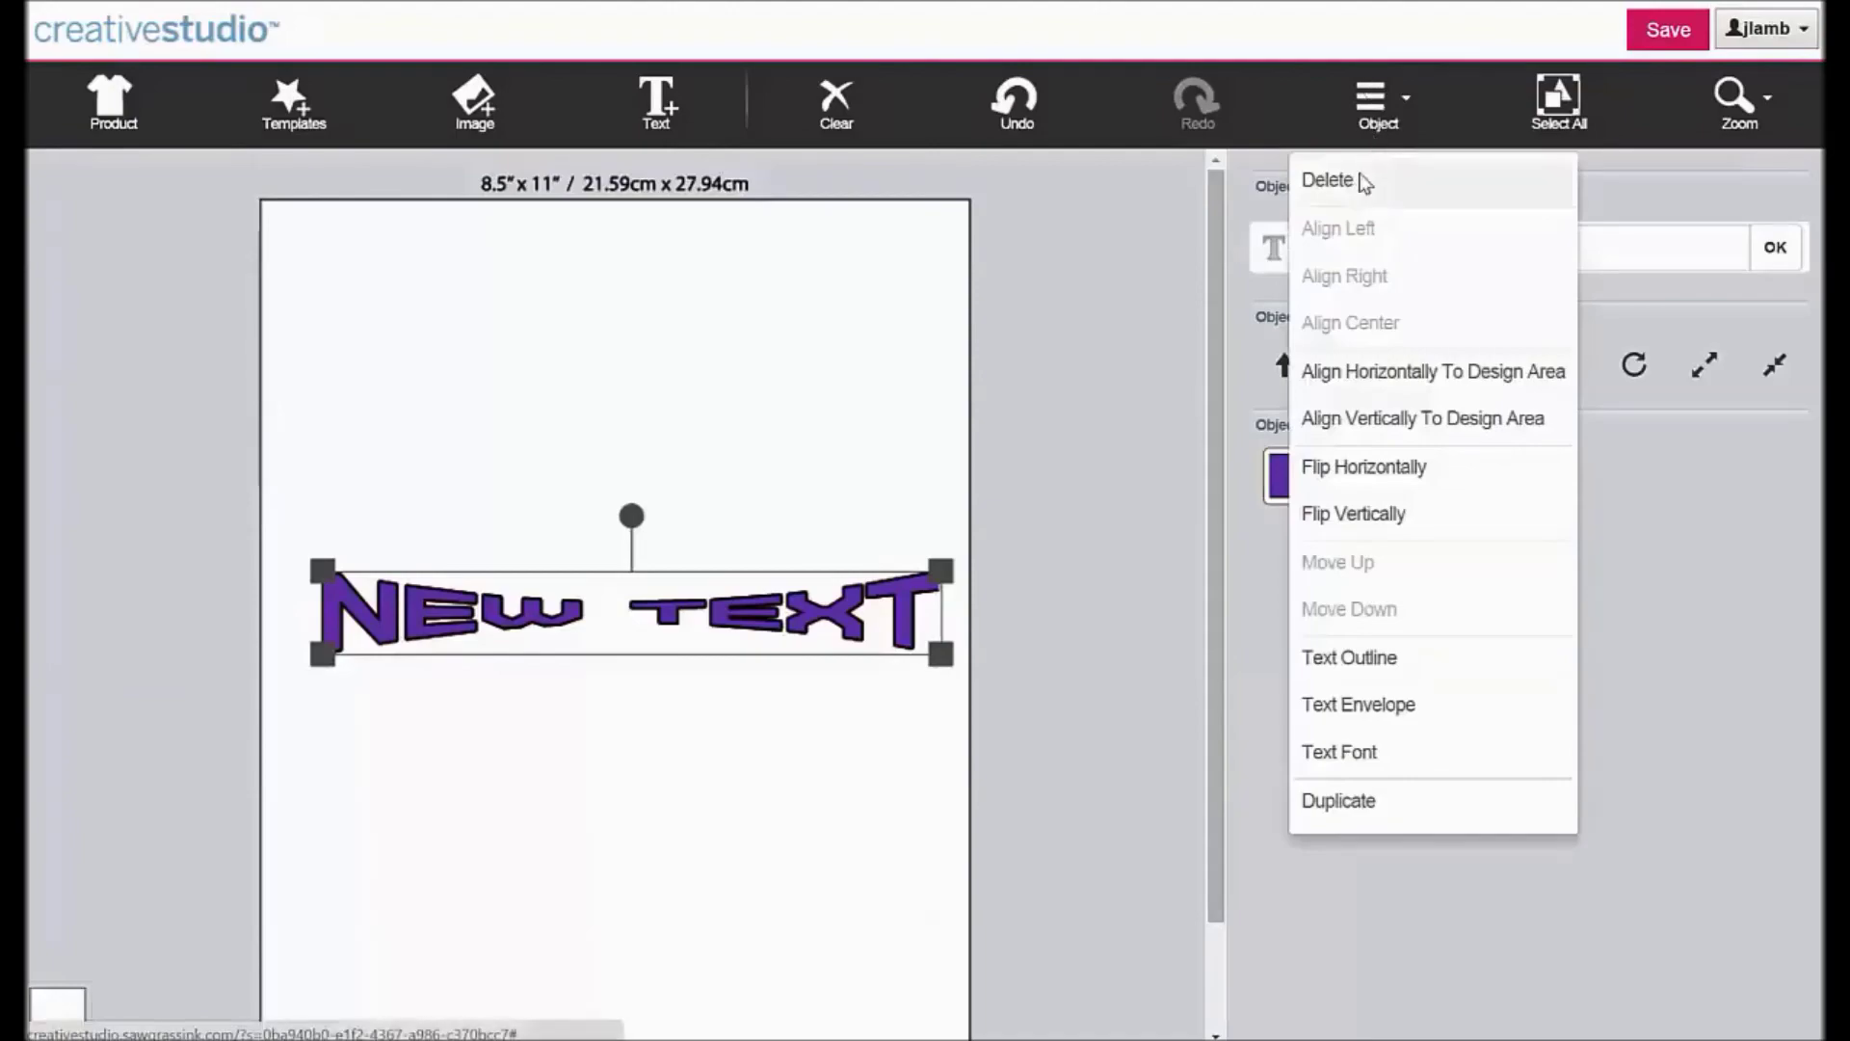